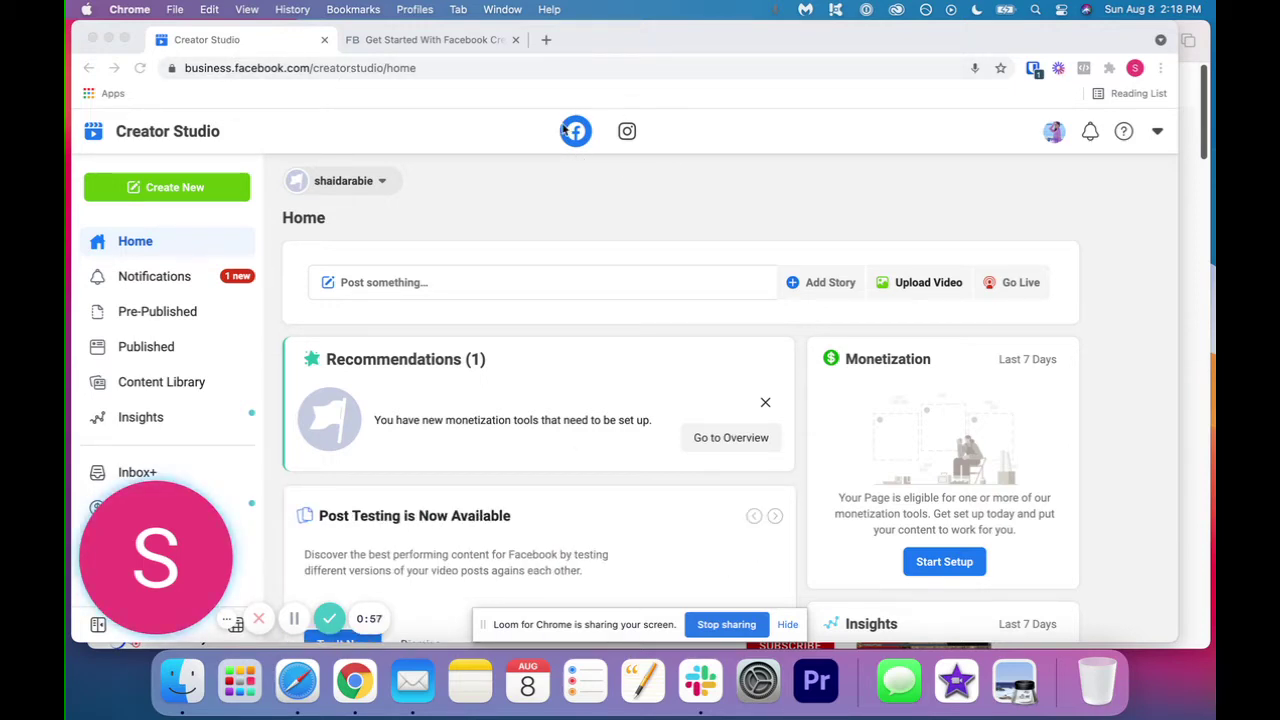
- Start a new Facebook post and review the composer's media, location and distribution settings
left_click(627, 134)
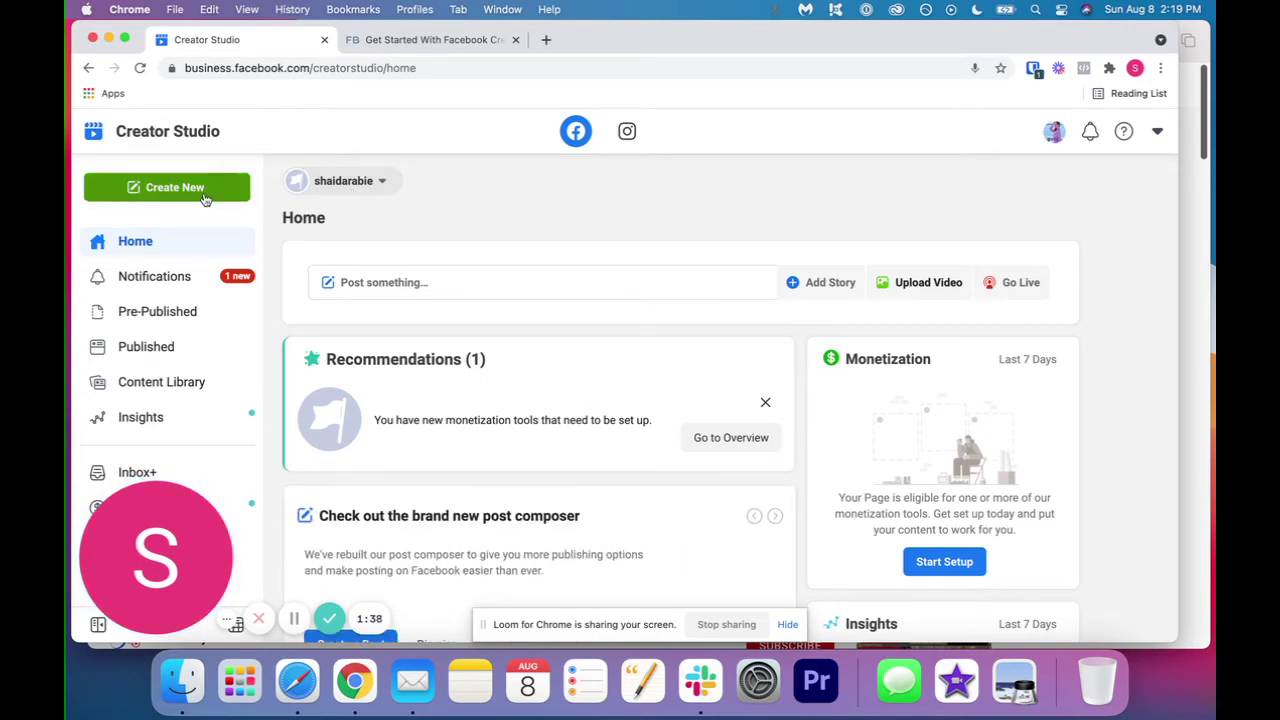
left_click(170, 195)
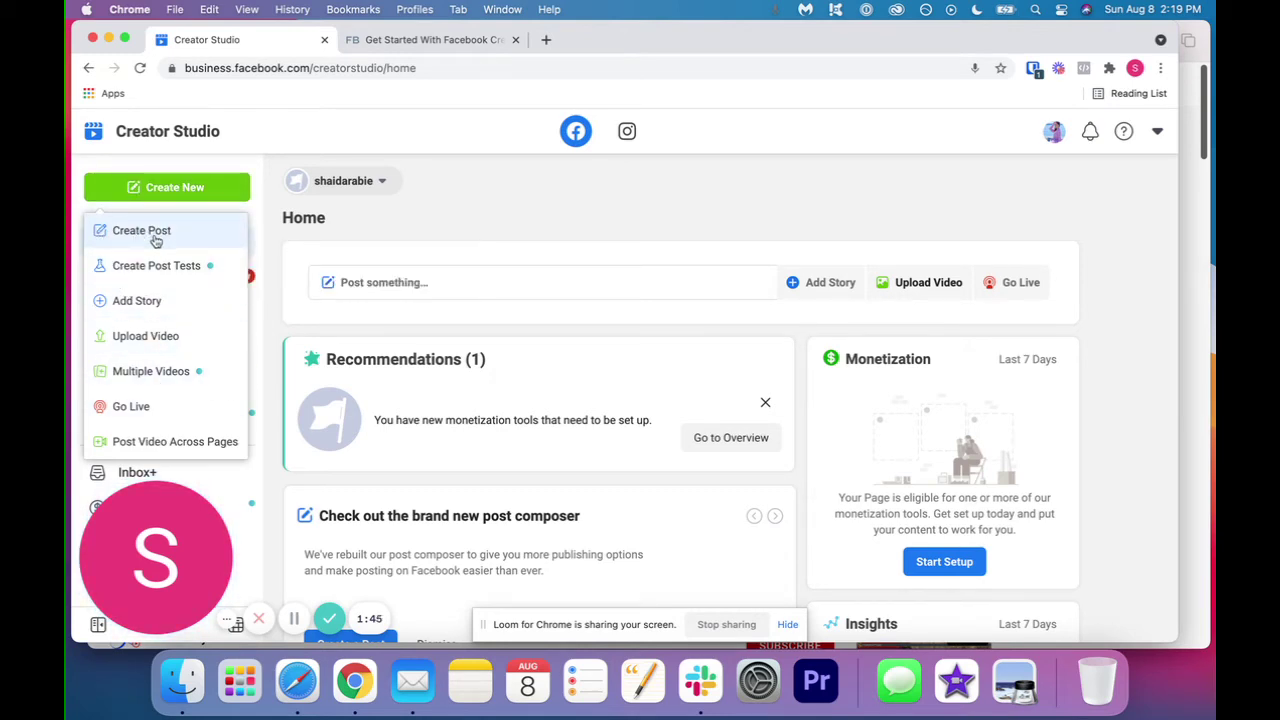
mouse_move(136, 270)
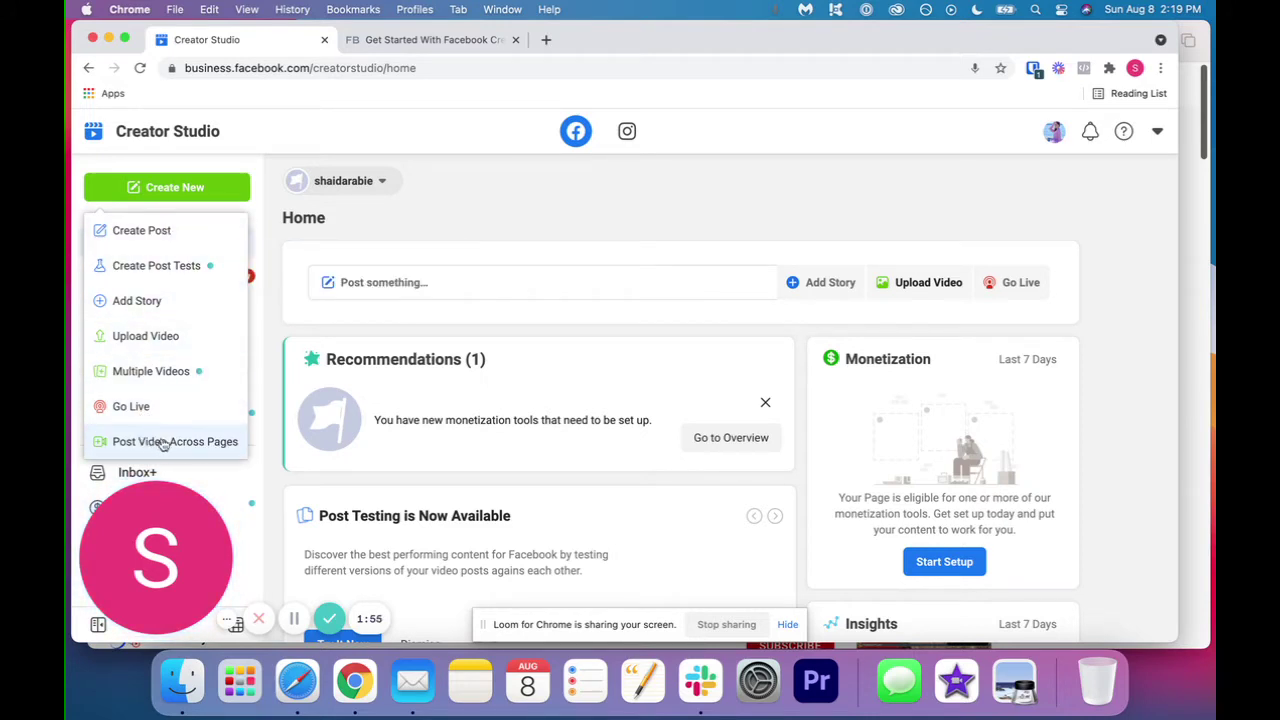
left_click(161, 238)
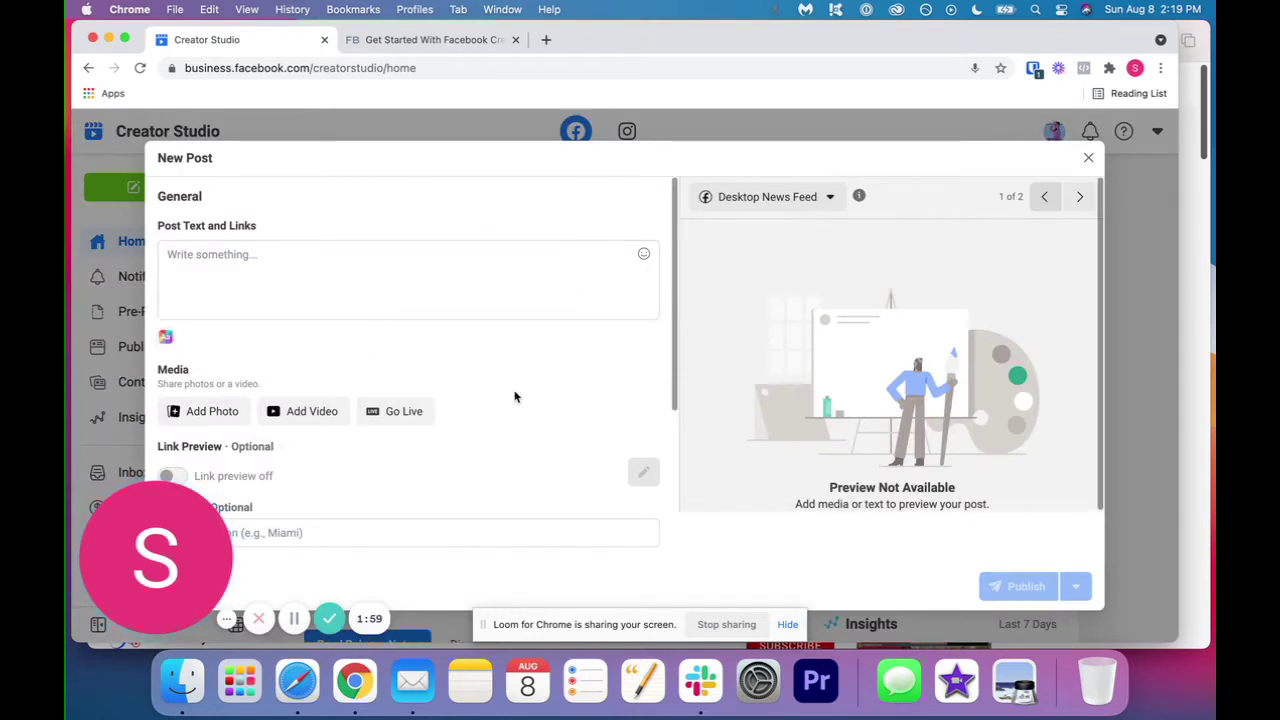
scroll(371, 365, "down", 5)
scroll(371, 365, "down", 1)
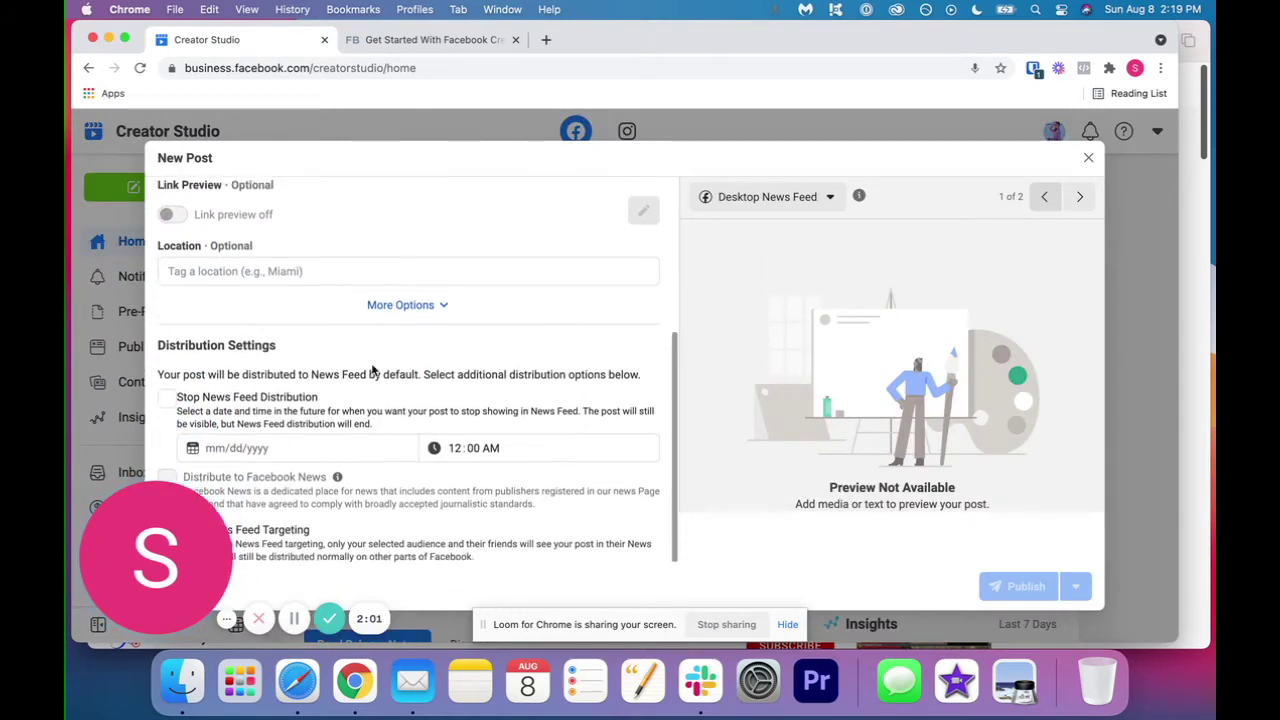
scroll(371, 365, "up", 5)
scroll(371, 365, "down", 5)
scroll(371, 365, "up", 5)
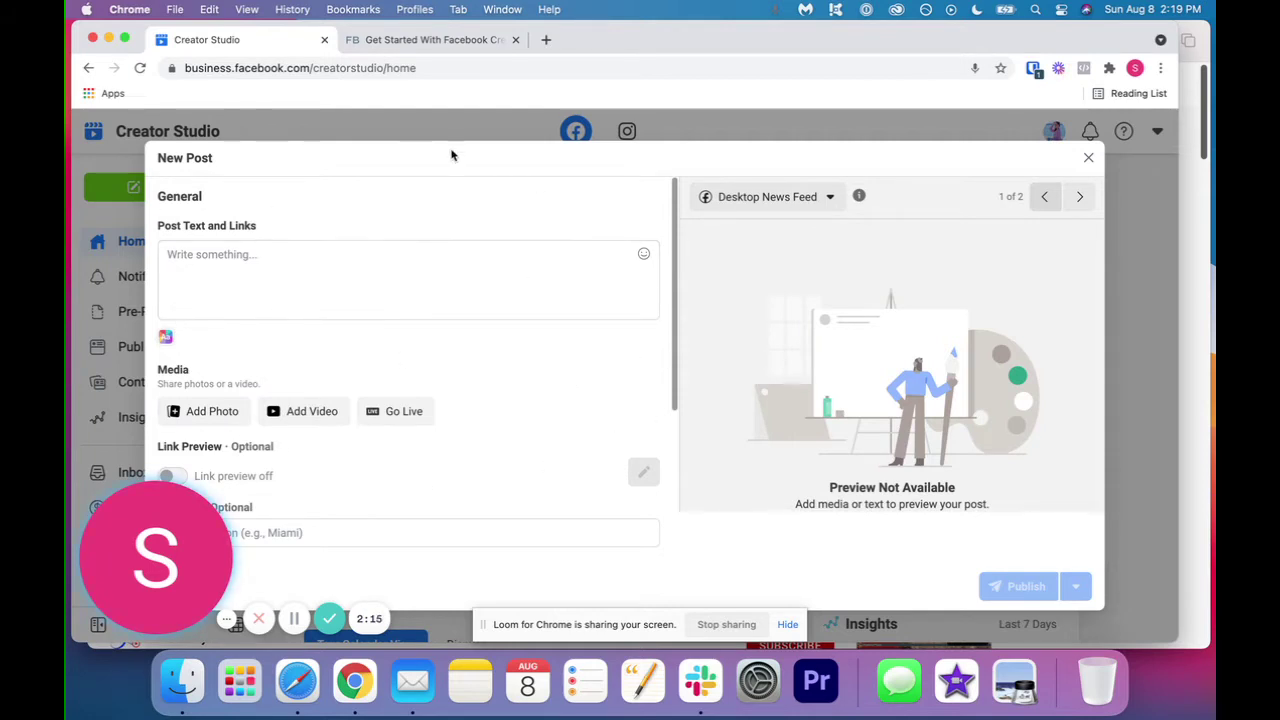
- Enter "dslkjksaj" as the post text and look over the optional settings below it
left_click(243, 251)
type("dslkjksaj")
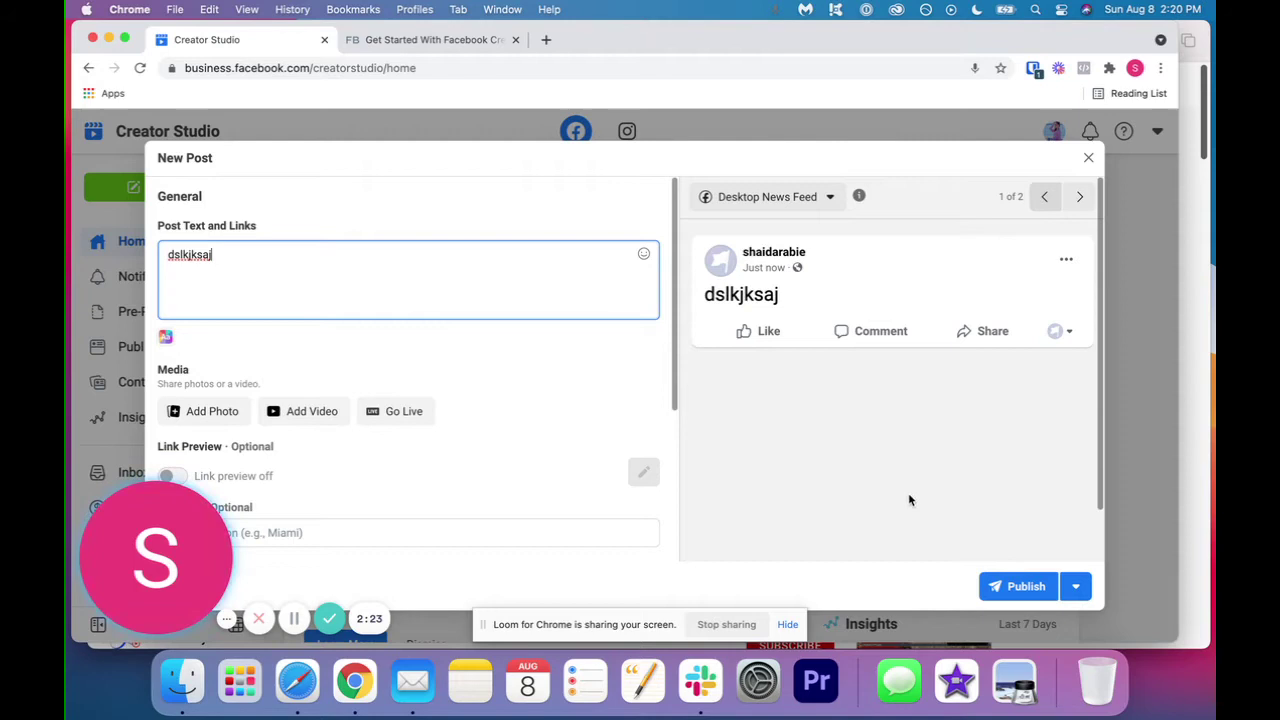
scroll(298, 313, "down", 2)
scroll(298, 313, "down", 2)
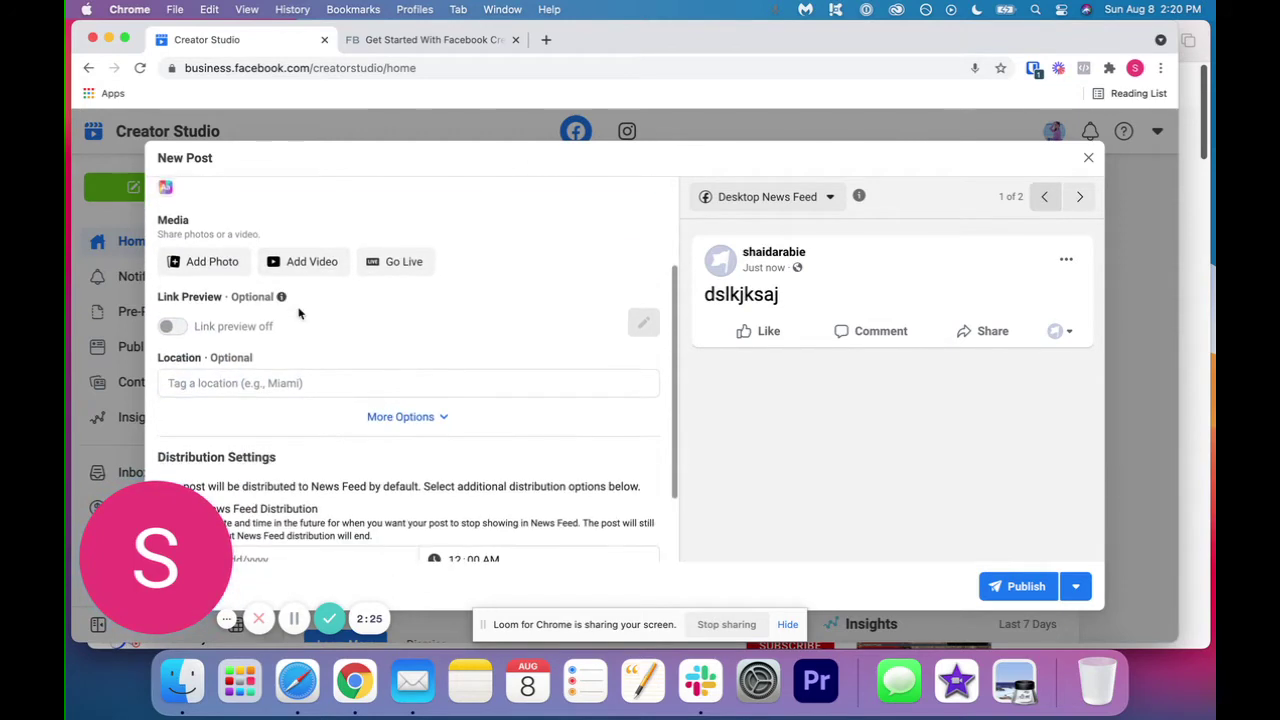
scroll(170, 320, "up", 4)
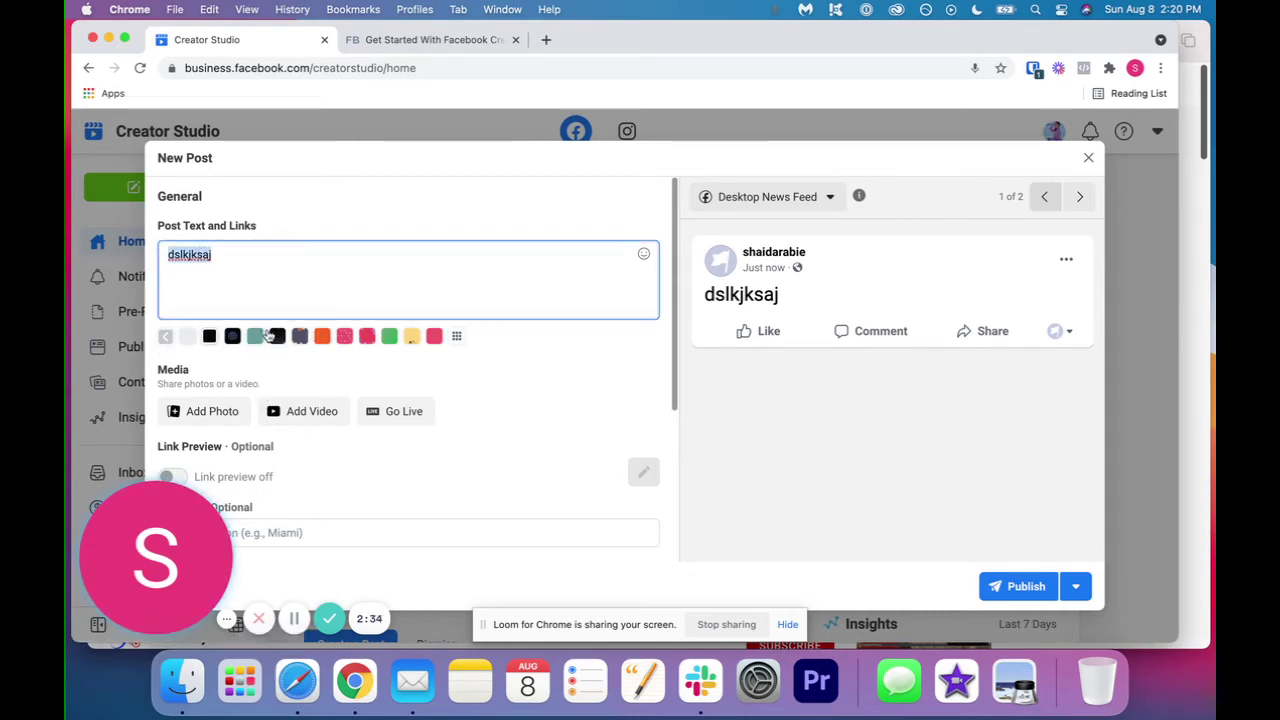
- Apply the teal floral background to the post text, and discard the post
left_click(166, 336)
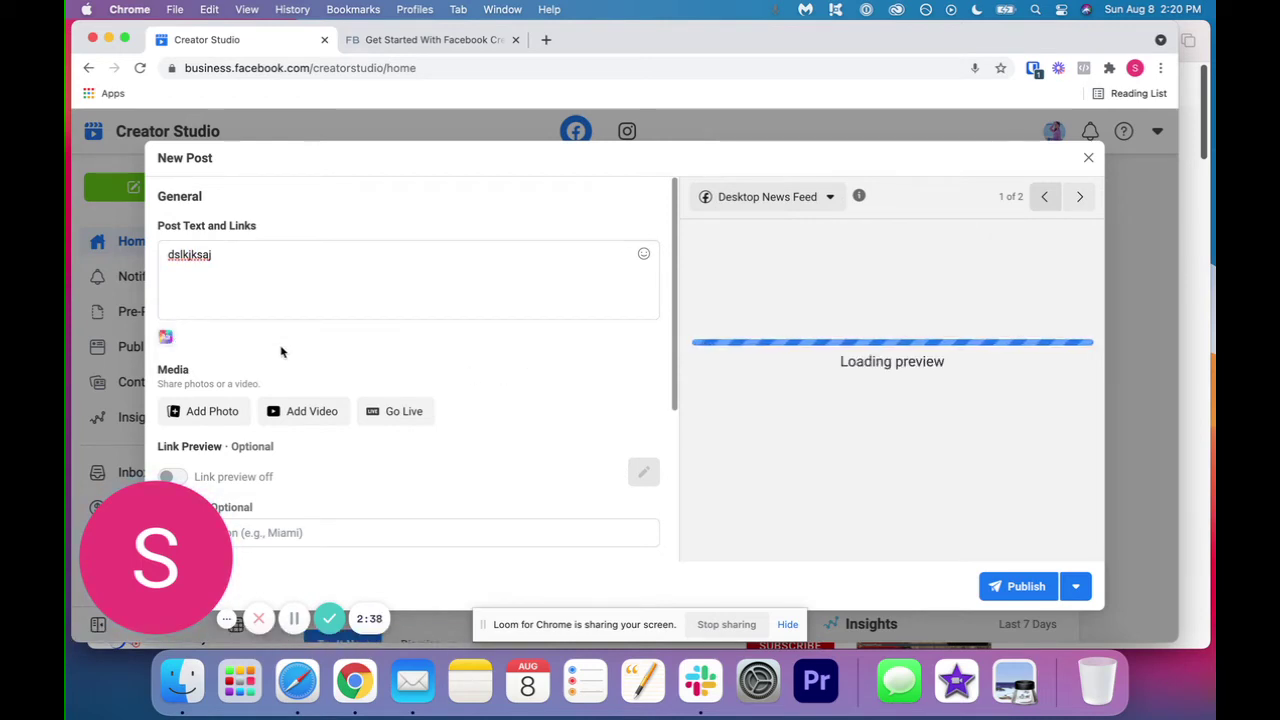
scroll(281, 351, "down", 3)
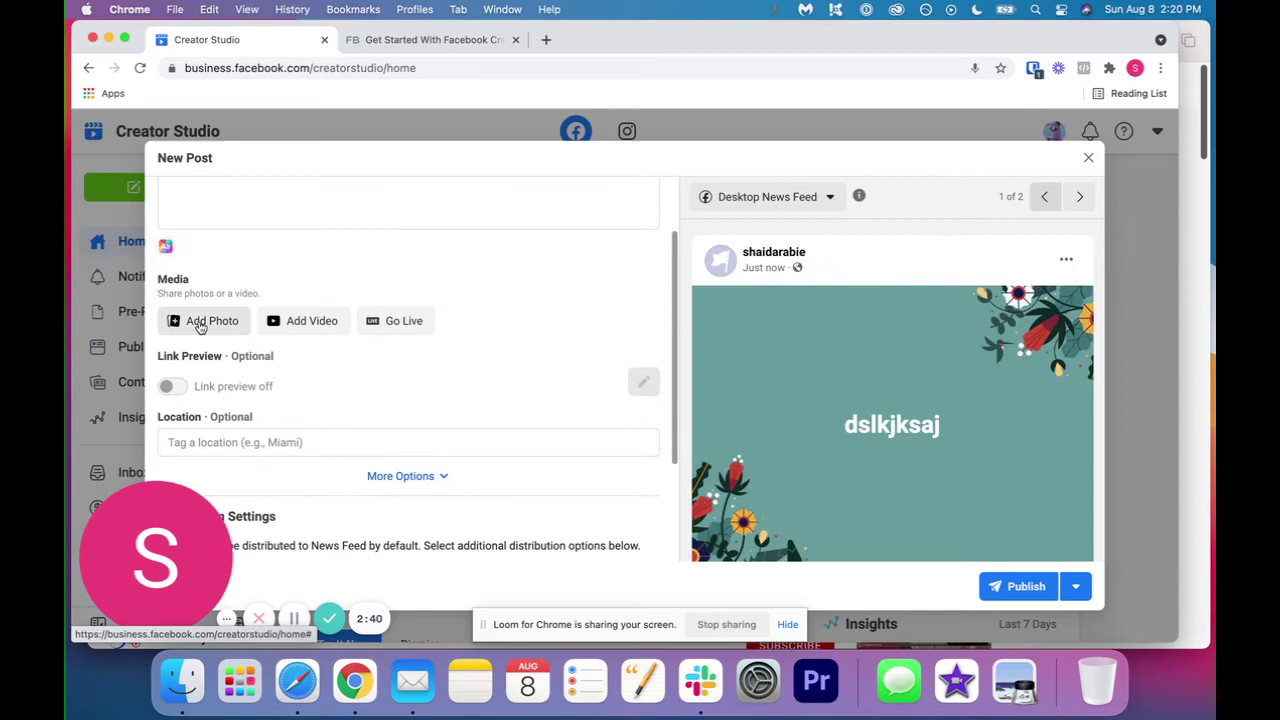
scroll(220, 318, "up", 3)
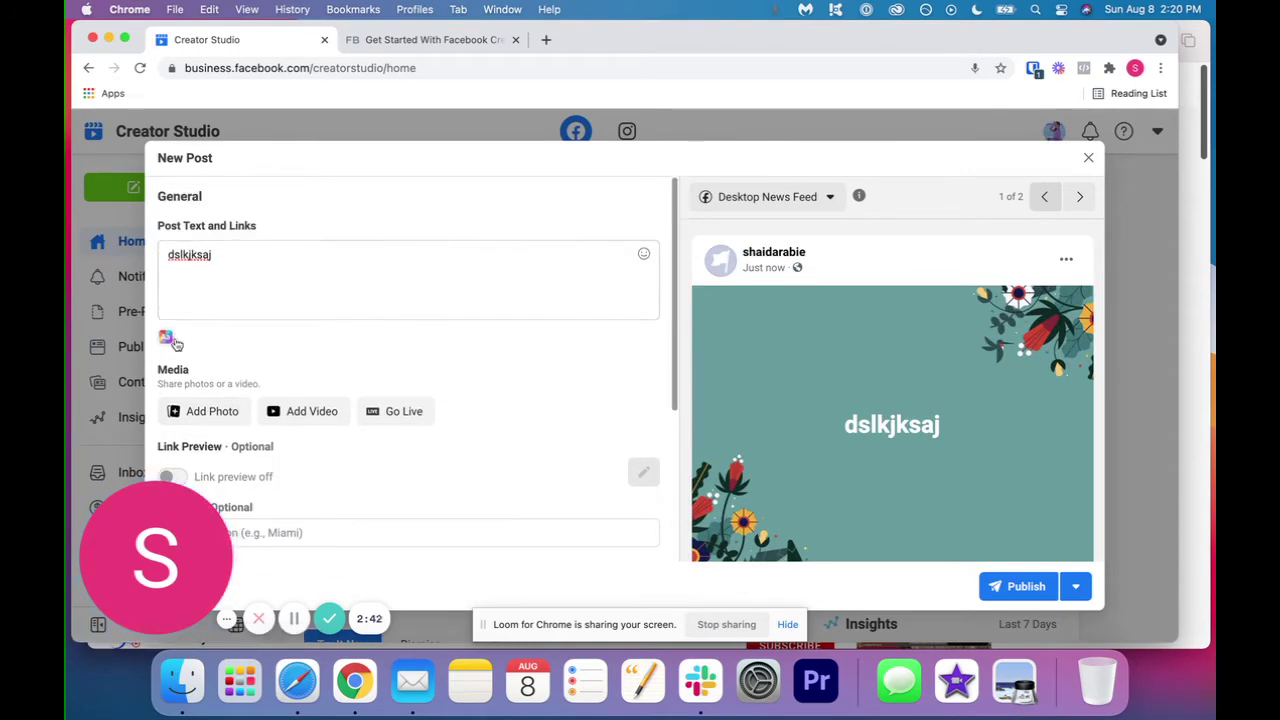
left_click(1088, 157)
left_click(797, 346)
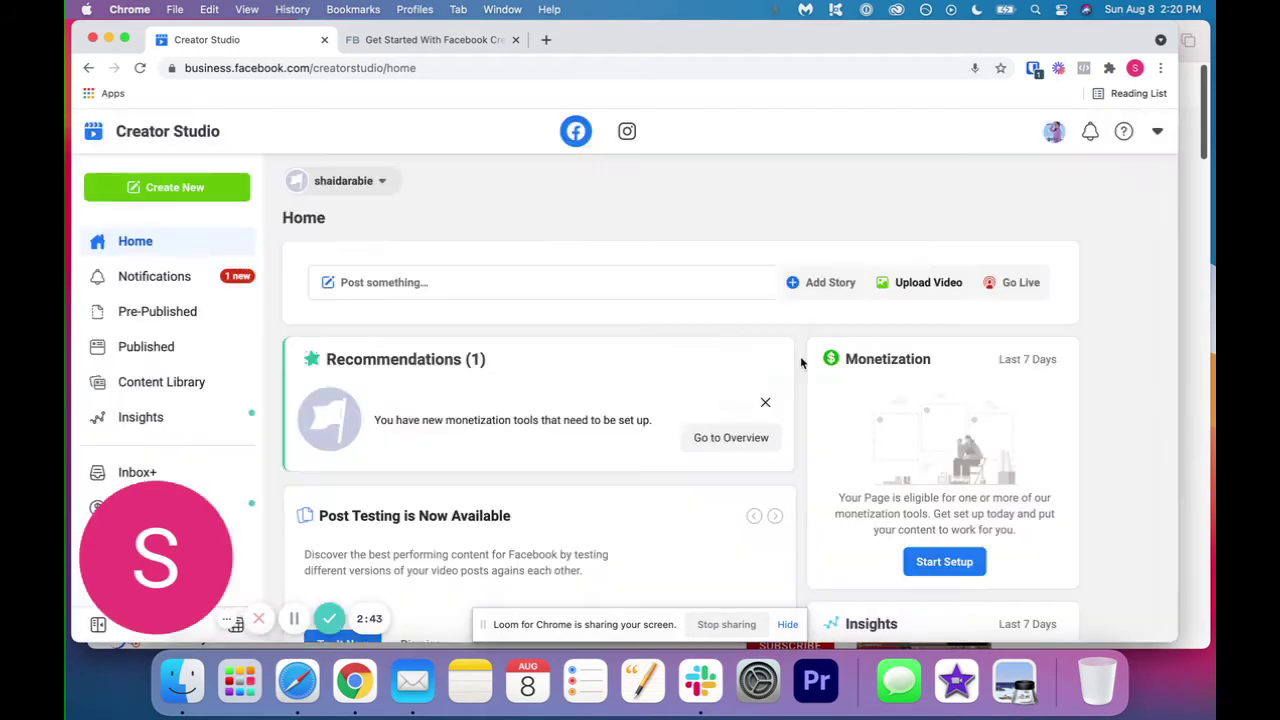
- Start a new Facebook post with the text "hjklhfdkl"
left_click(240, 192)
left_click(160, 229)
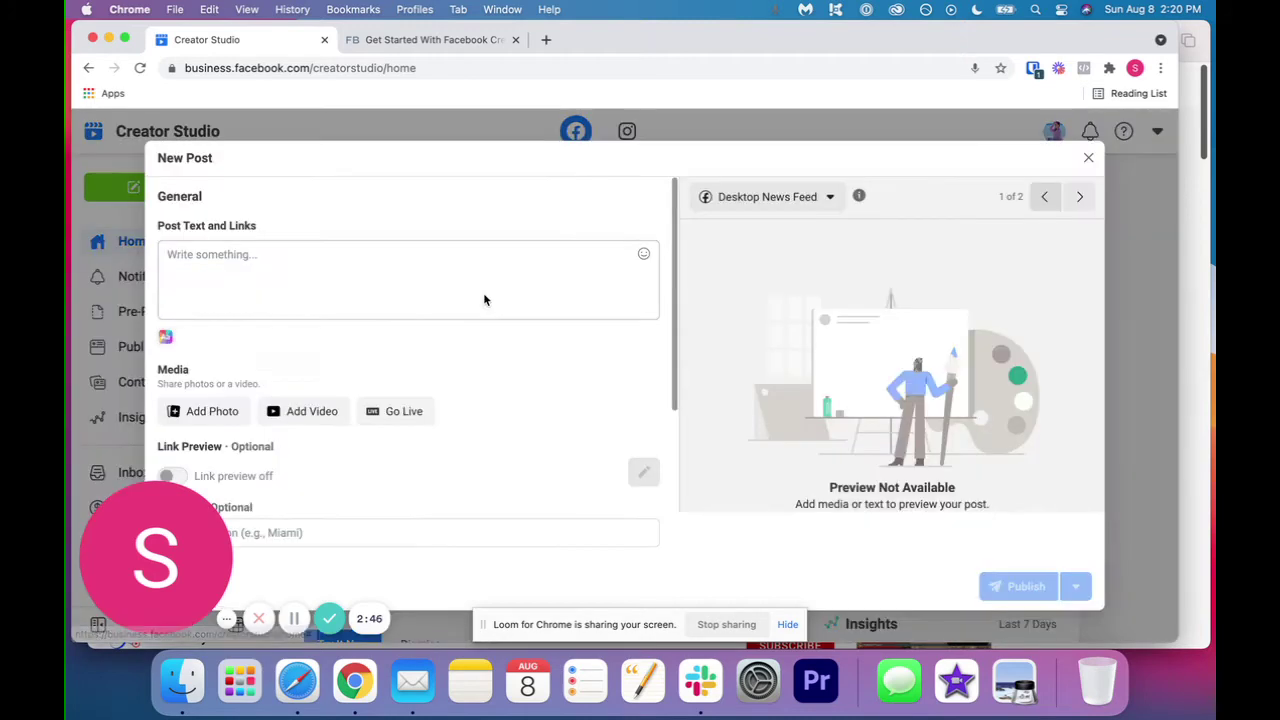
left_click(220, 261)
type("hjklhfdkl")
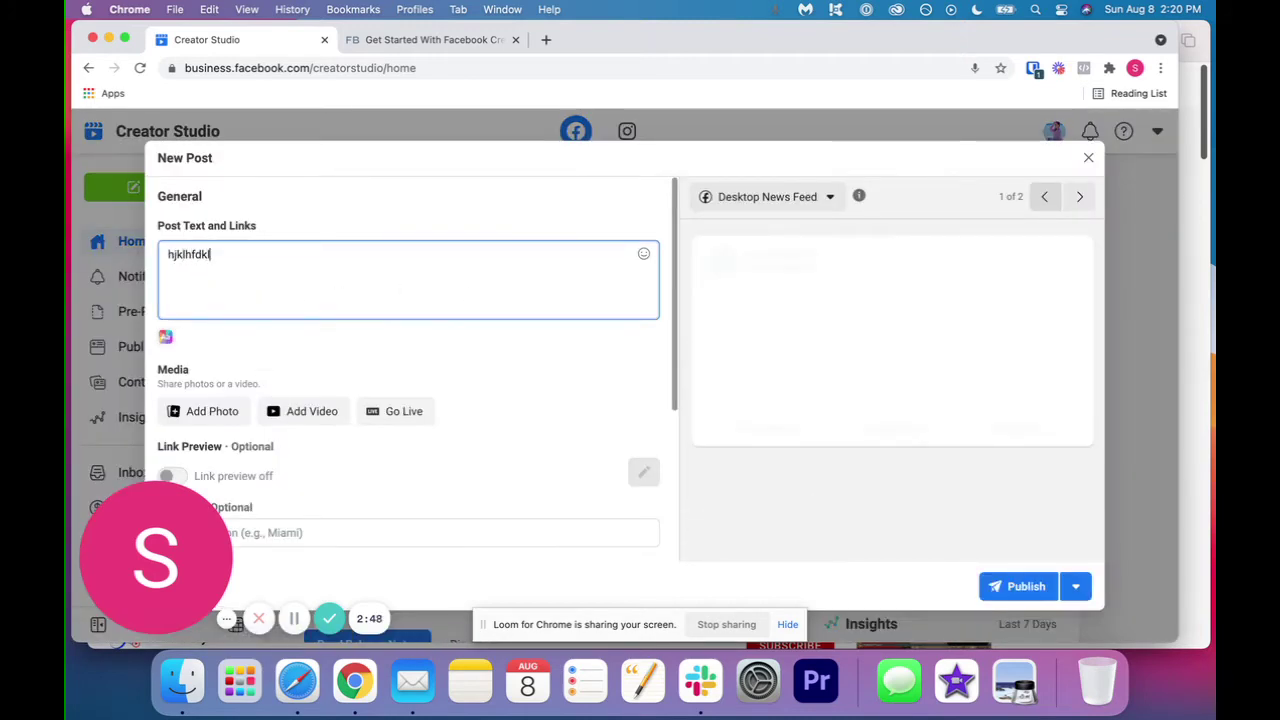
- Open the Live Producer page from the post's Go Live option and return to the post composer
scroll(341, 342, "down", 2)
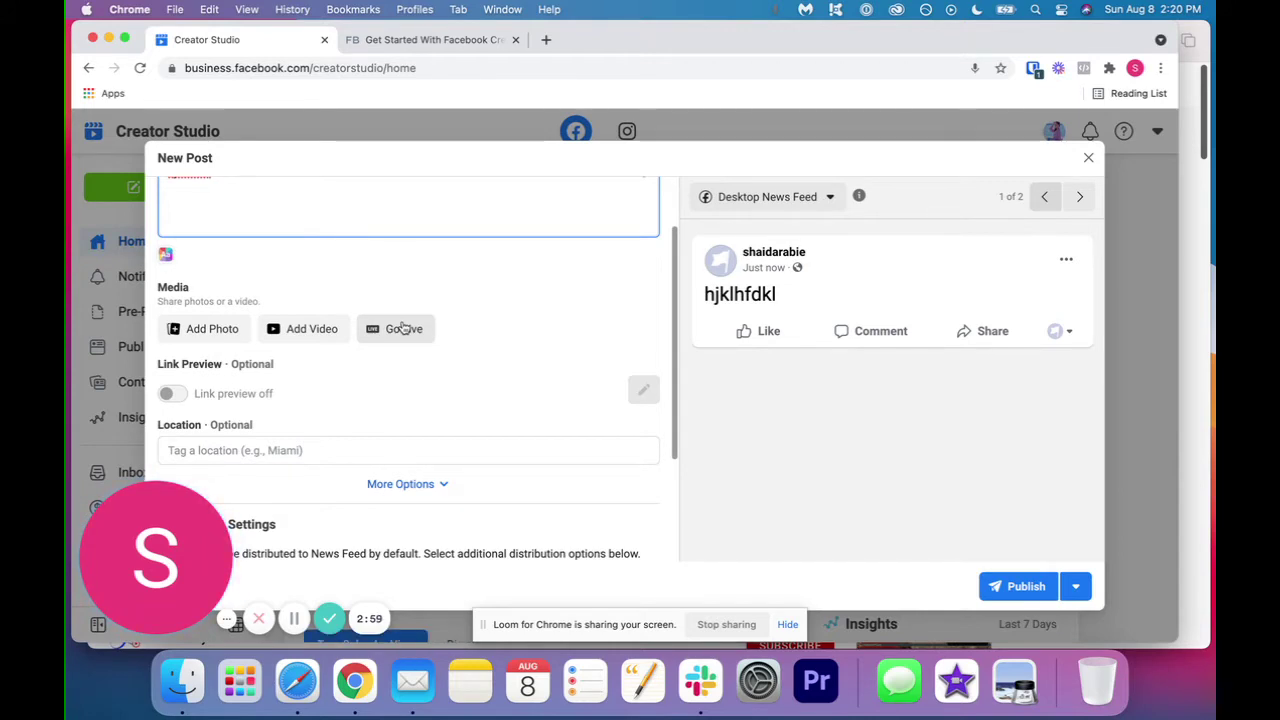
left_click(403, 328)
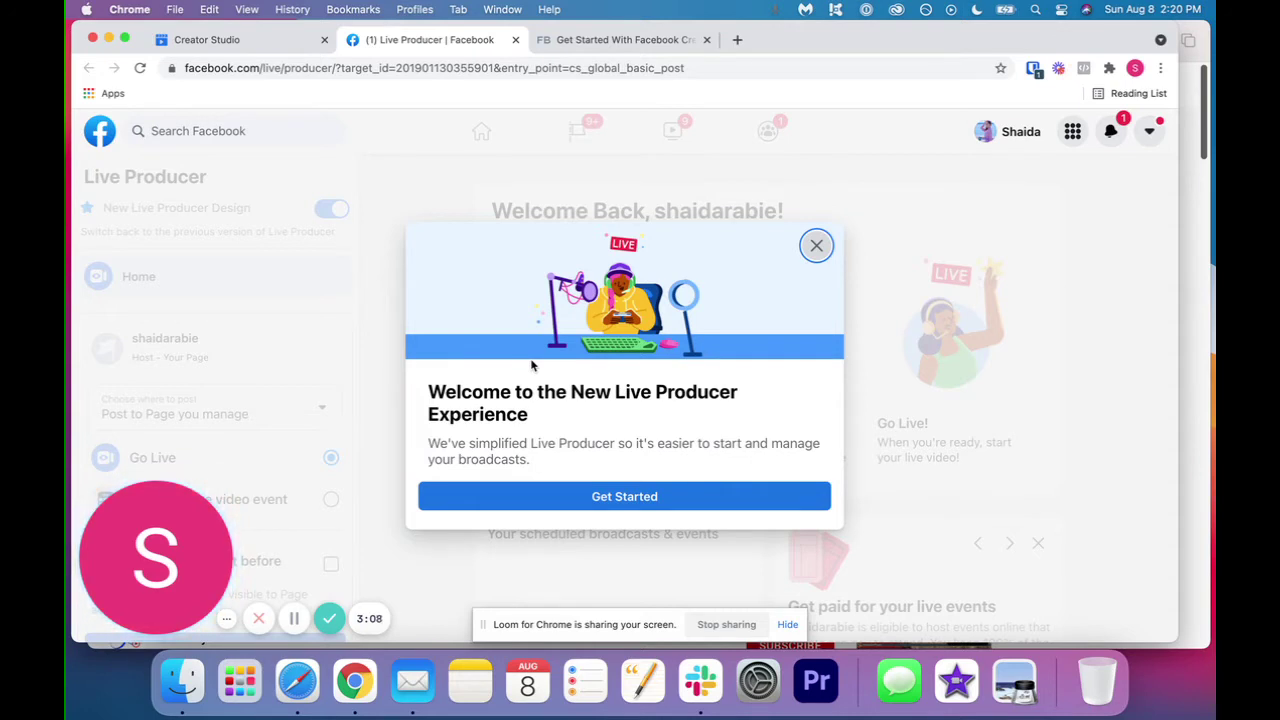
left_click(258, 42)
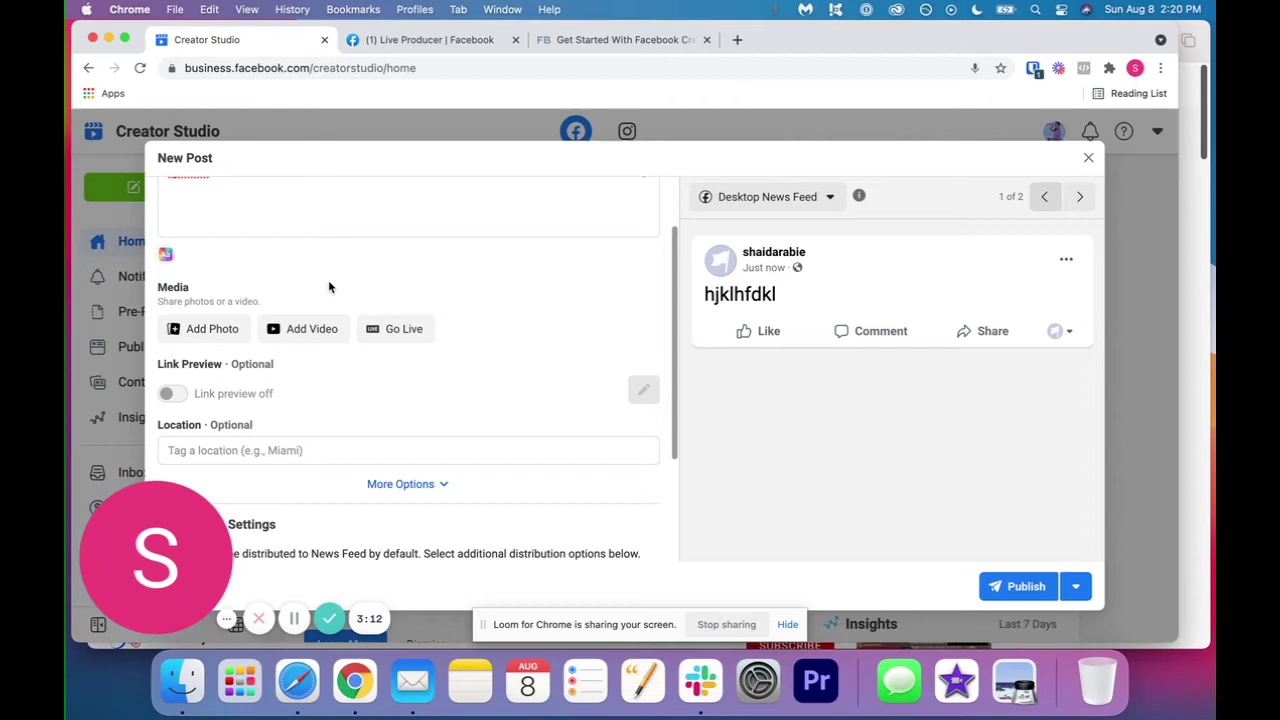
- Attach the 794×1,012 screenshot from the Desktop folder to the post as a photo
left_click(214, 328)
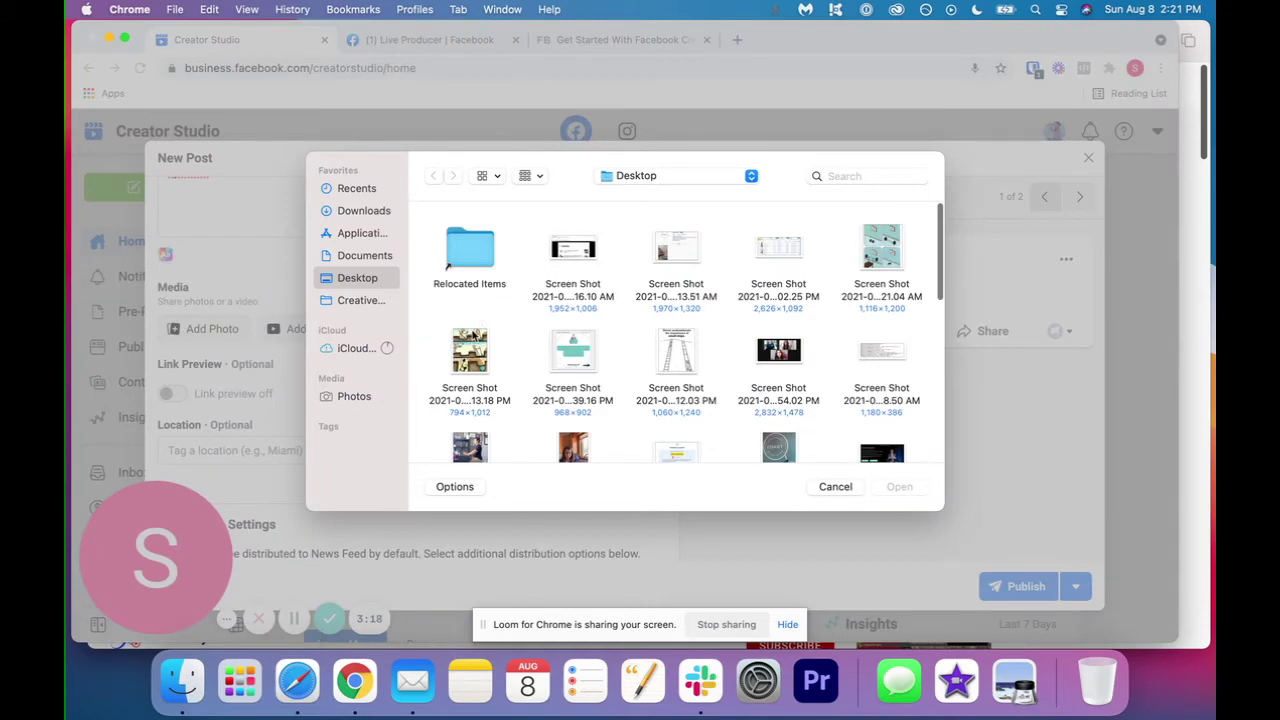
left_click(462, 352)
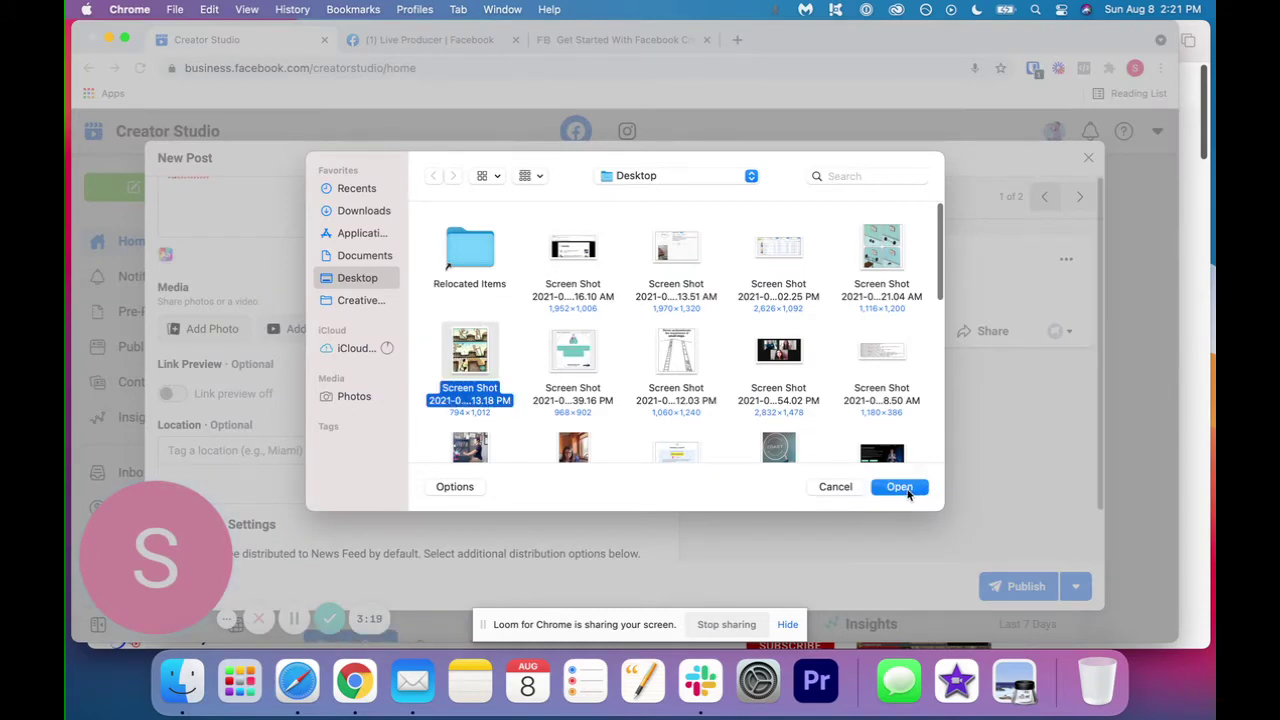
left_click(899, 487)
scroll(362, 380, "down", 2)
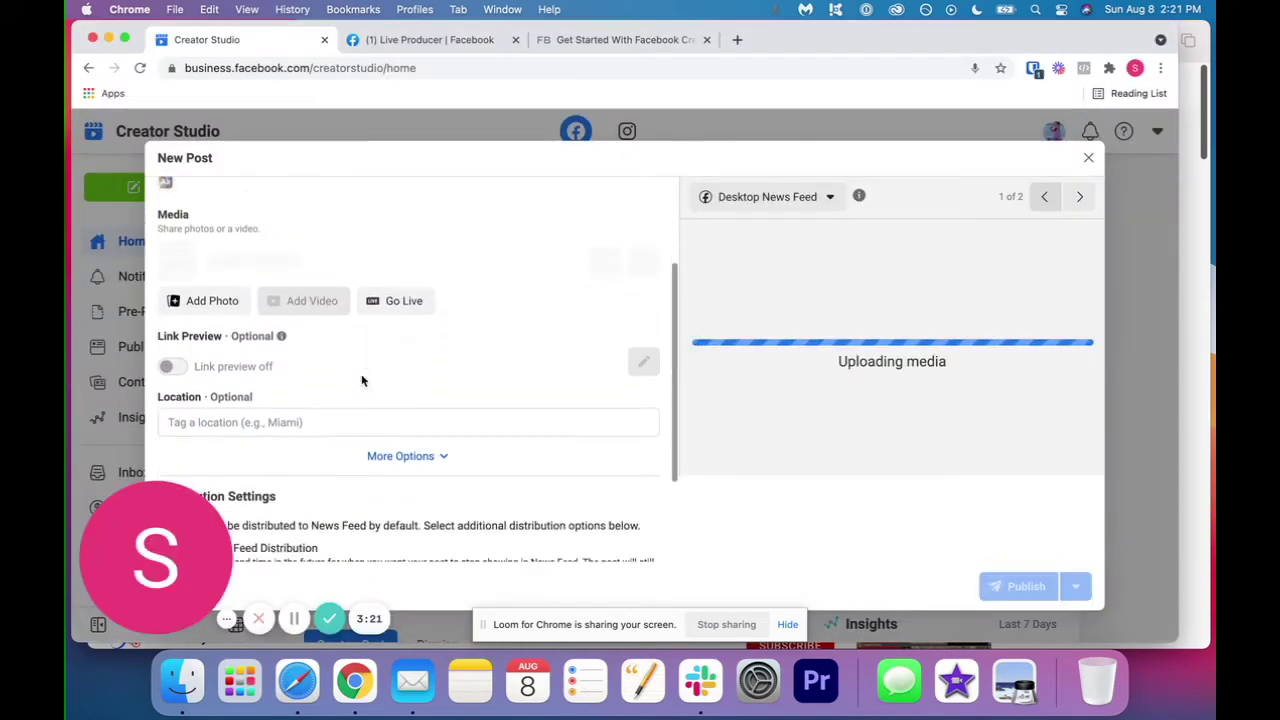
scroll(362, 380, "down", 2)
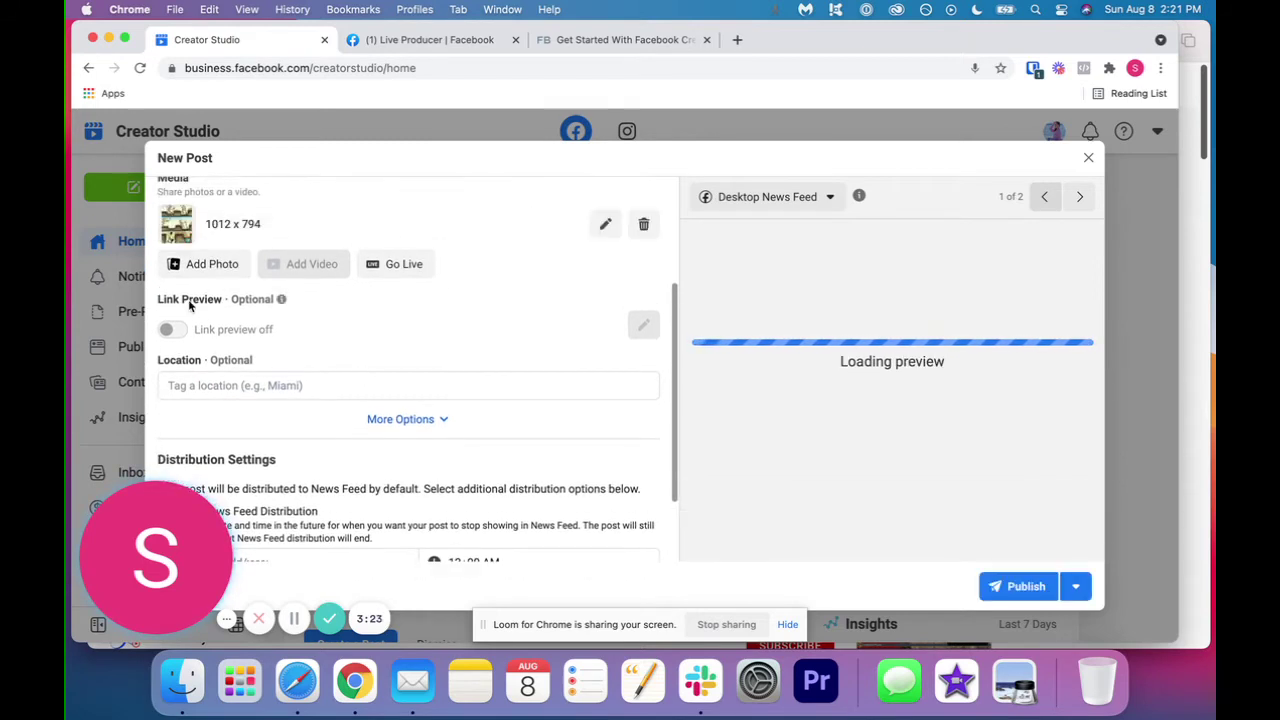
mouse_move(166, 333)
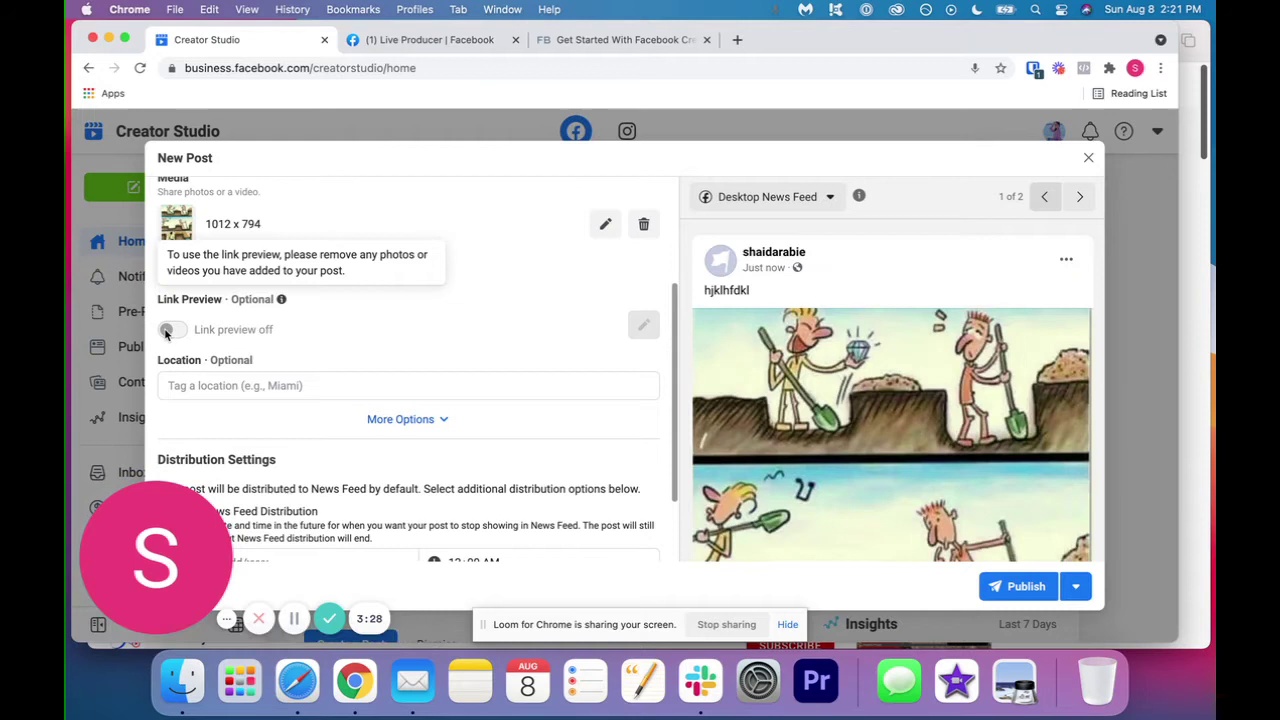
- Tag Downtown Victoria as the post's location, searching for "victoria"
scroll(421, 335, "down", 2)
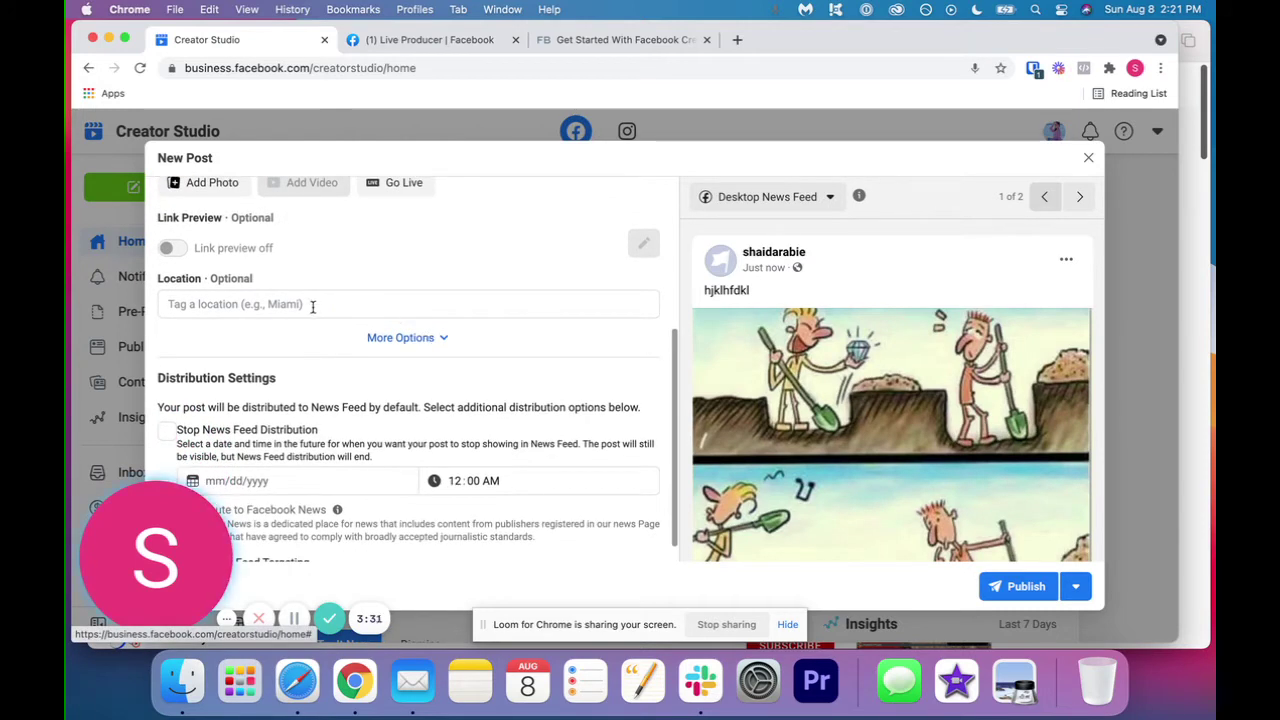
left_click(236, 305)
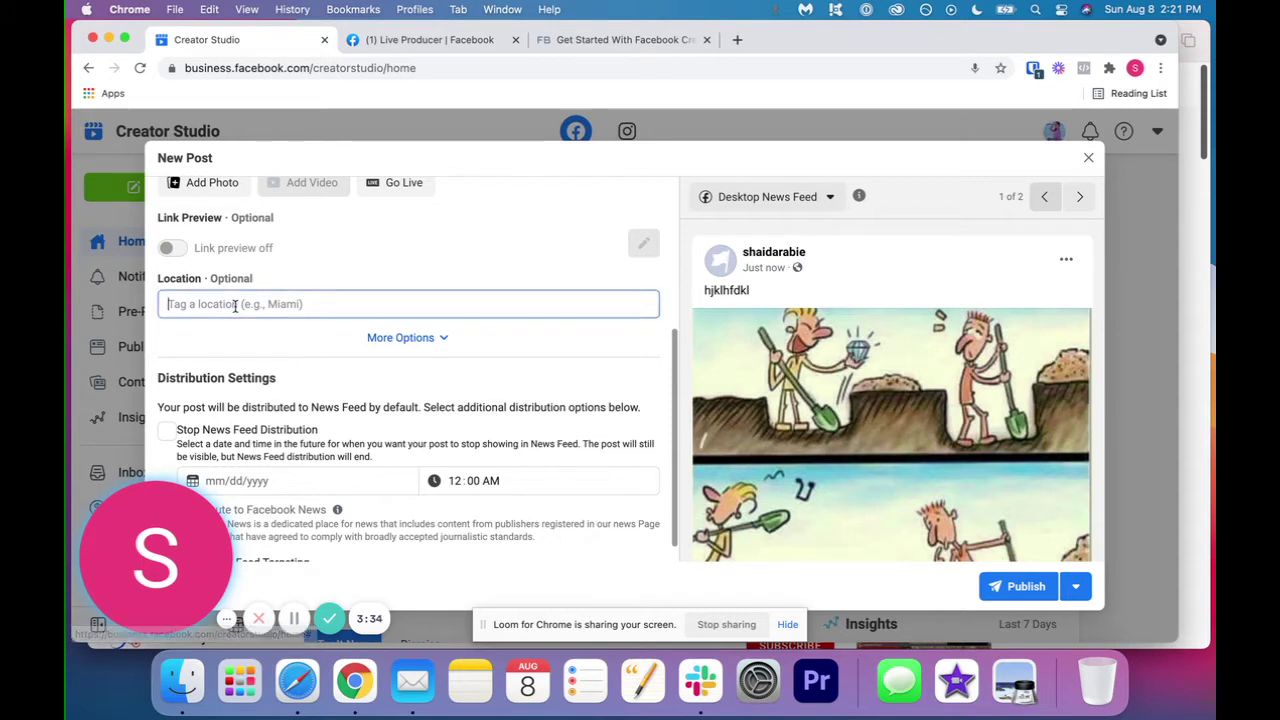
type("victoria")
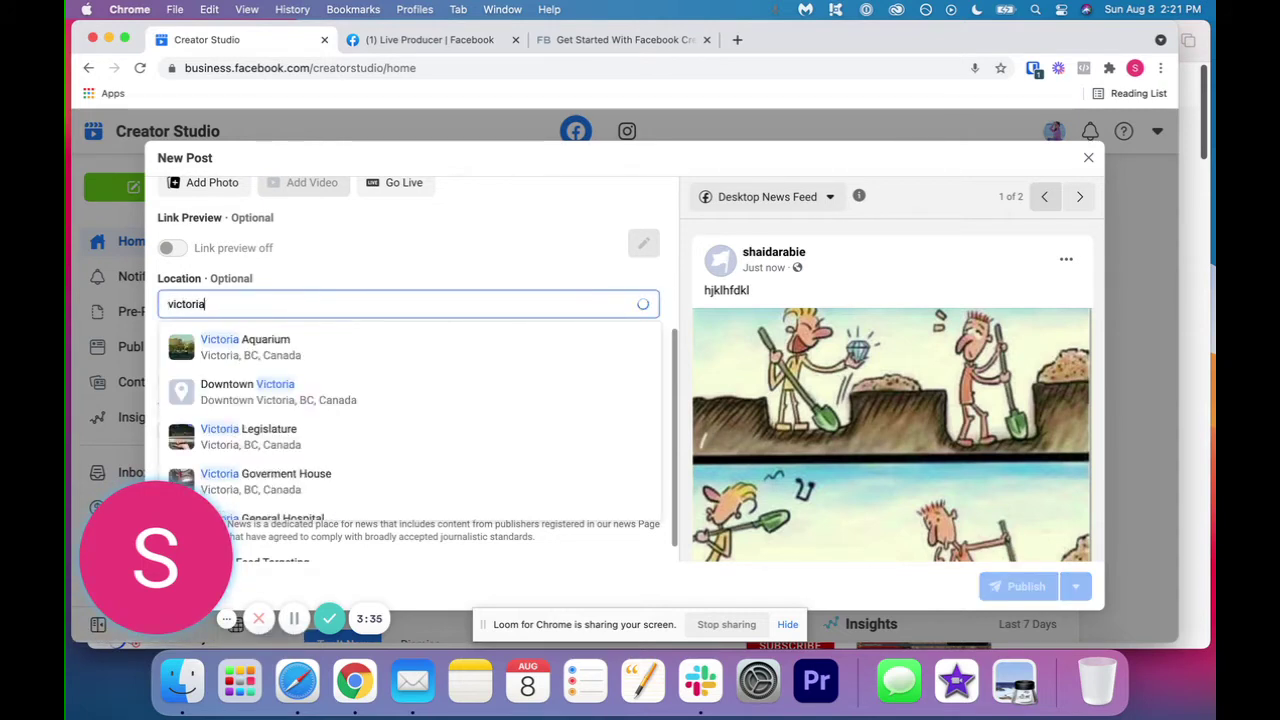
left_click(330, 388)
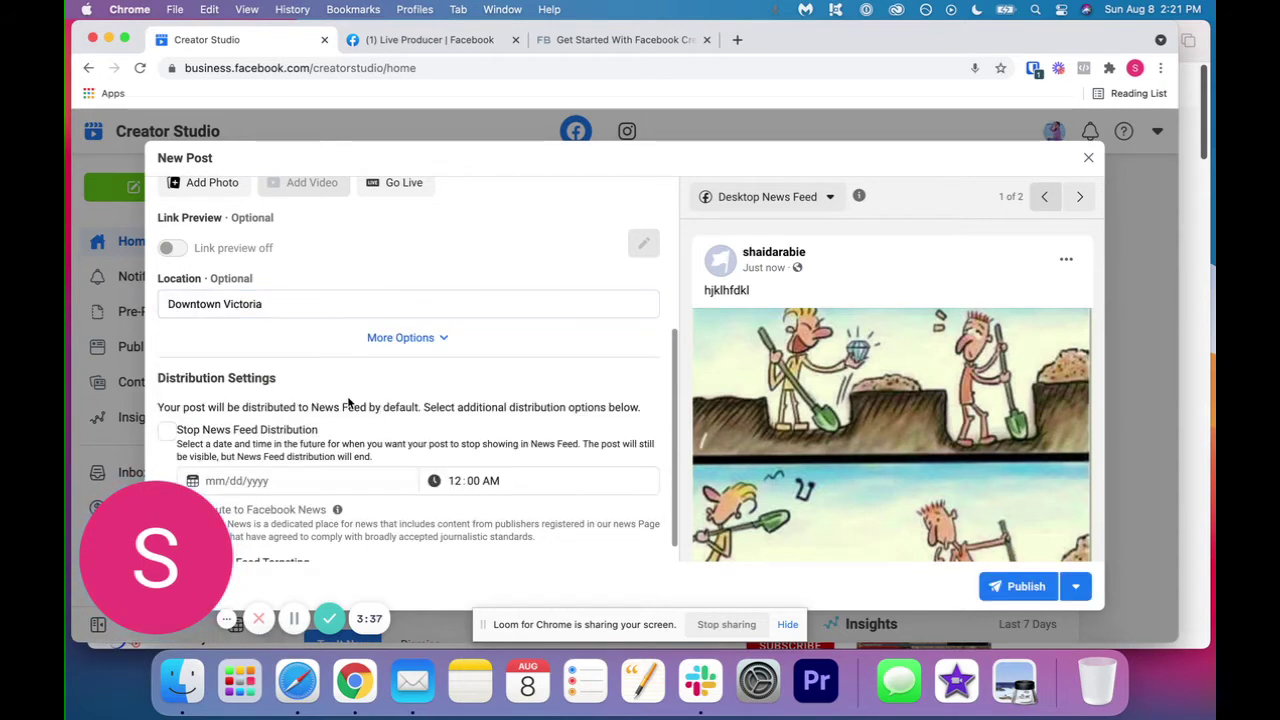
- Expand and collapse the post's additional options, and review the post's content and distribution settings
left_click(400, 338)
scroll(331, 323, "down", 3)
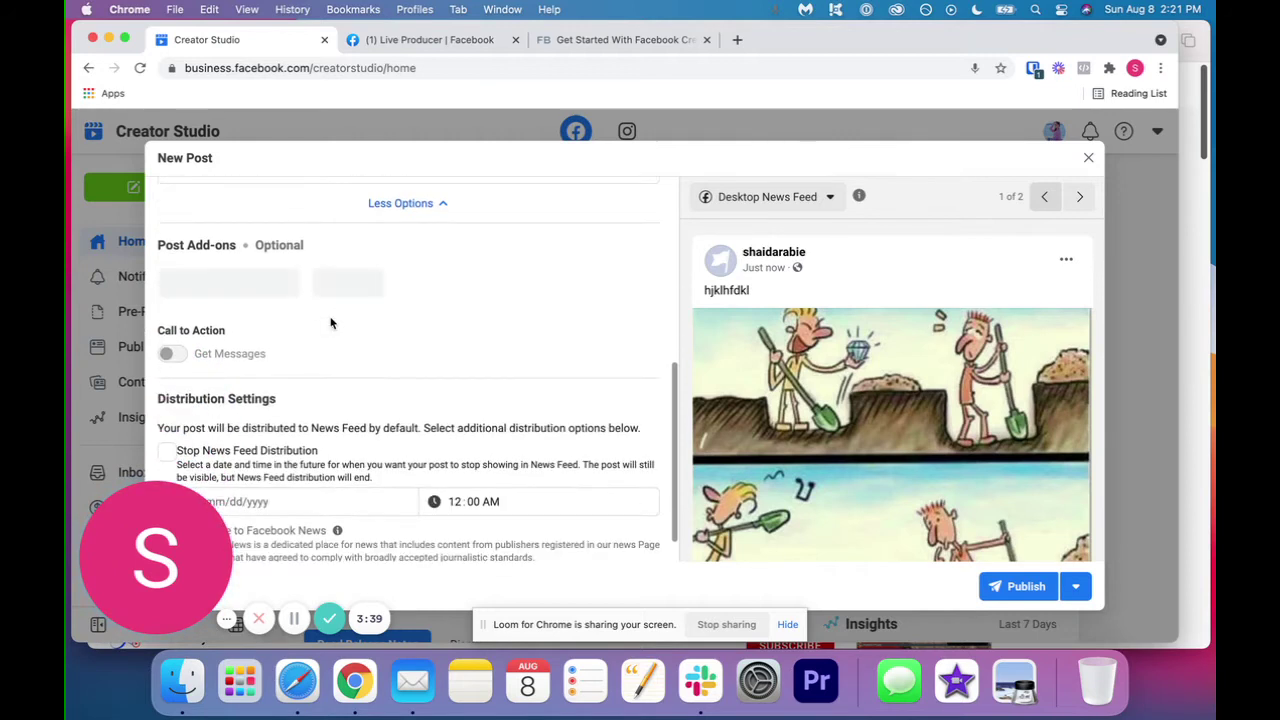
left_click(402, 185)
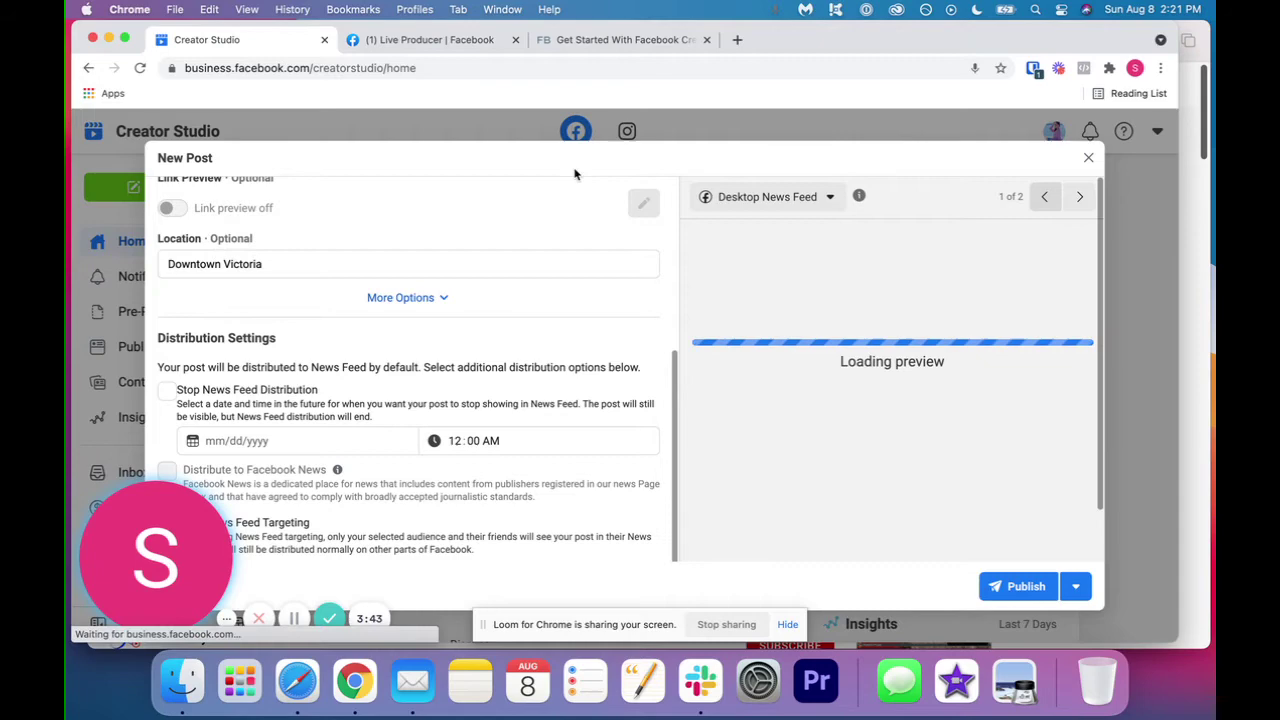
scroll(430, 329, "up", 5)
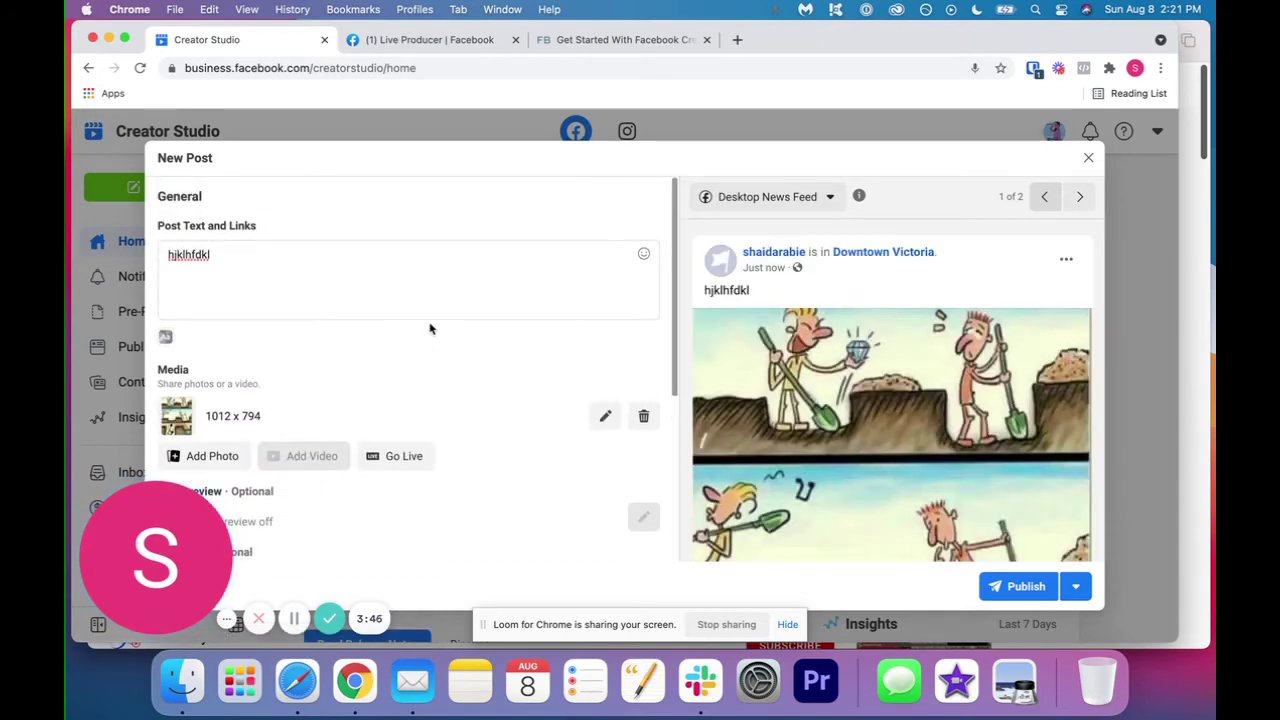
scroll(460, 450, "down", 5)
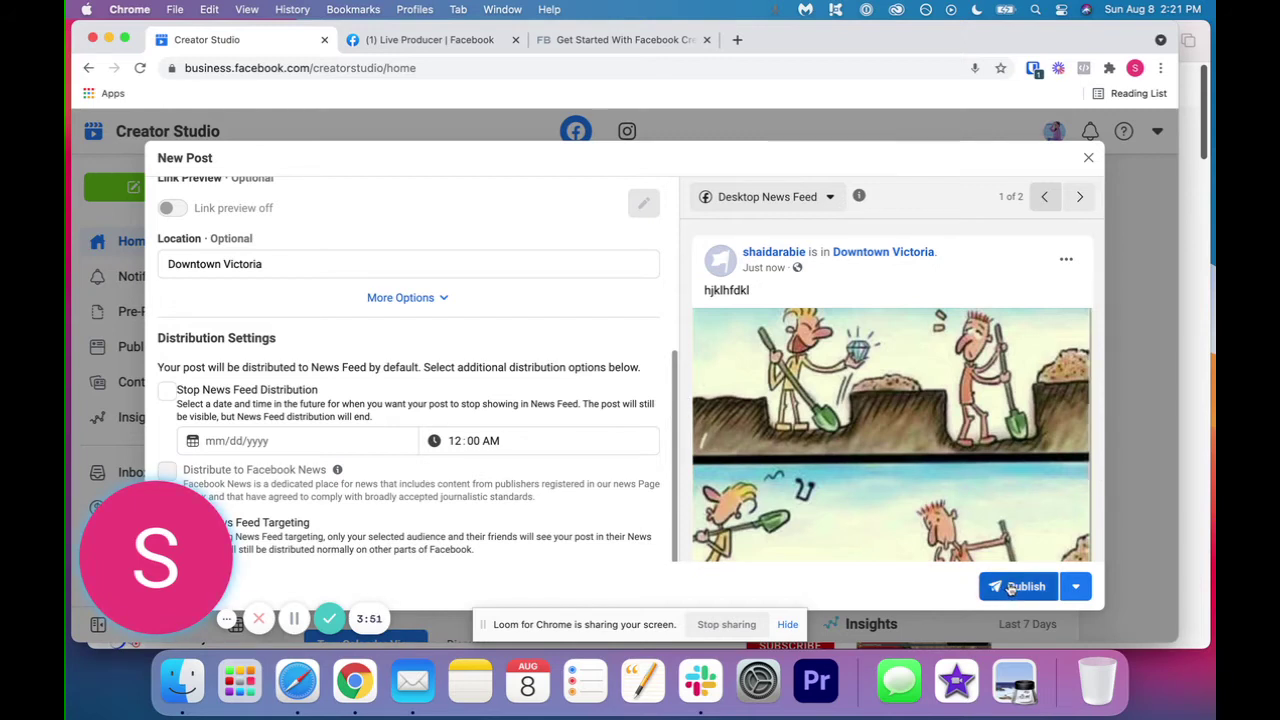
- Schedule the post for 8/9/2021 at 2:42 AM
left_click(1076, 586)
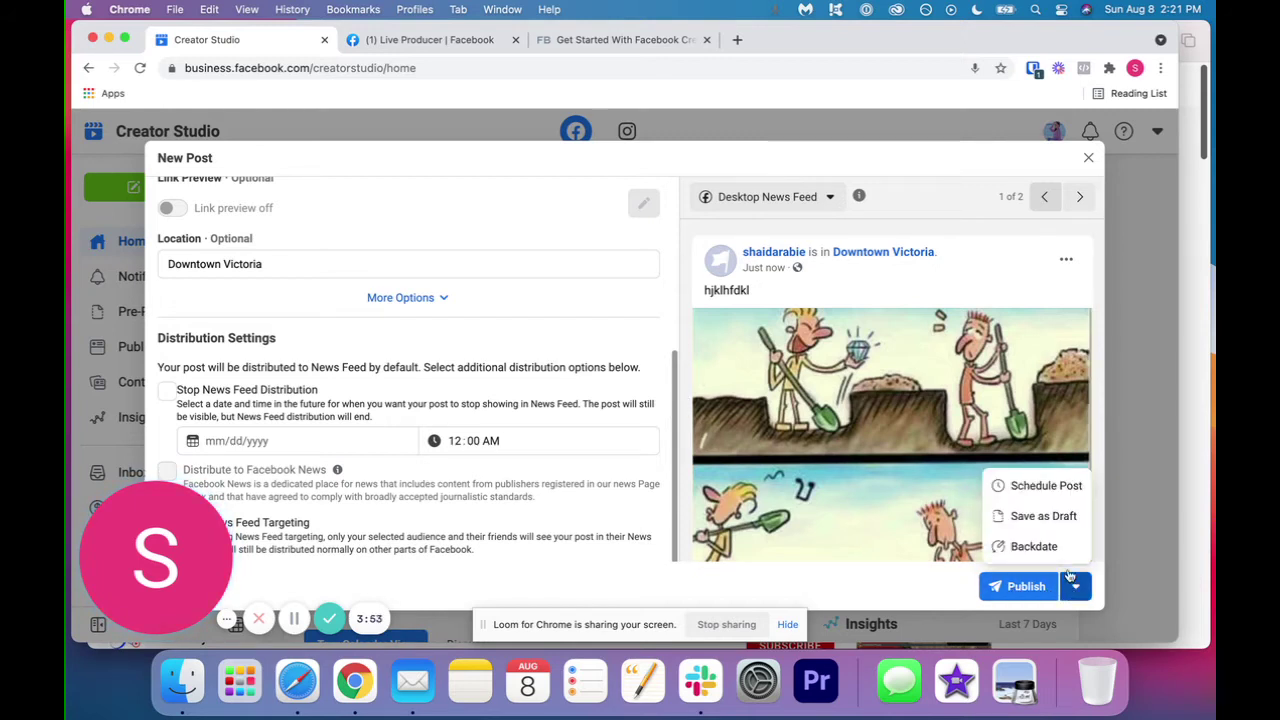
left_click(1022, 486)
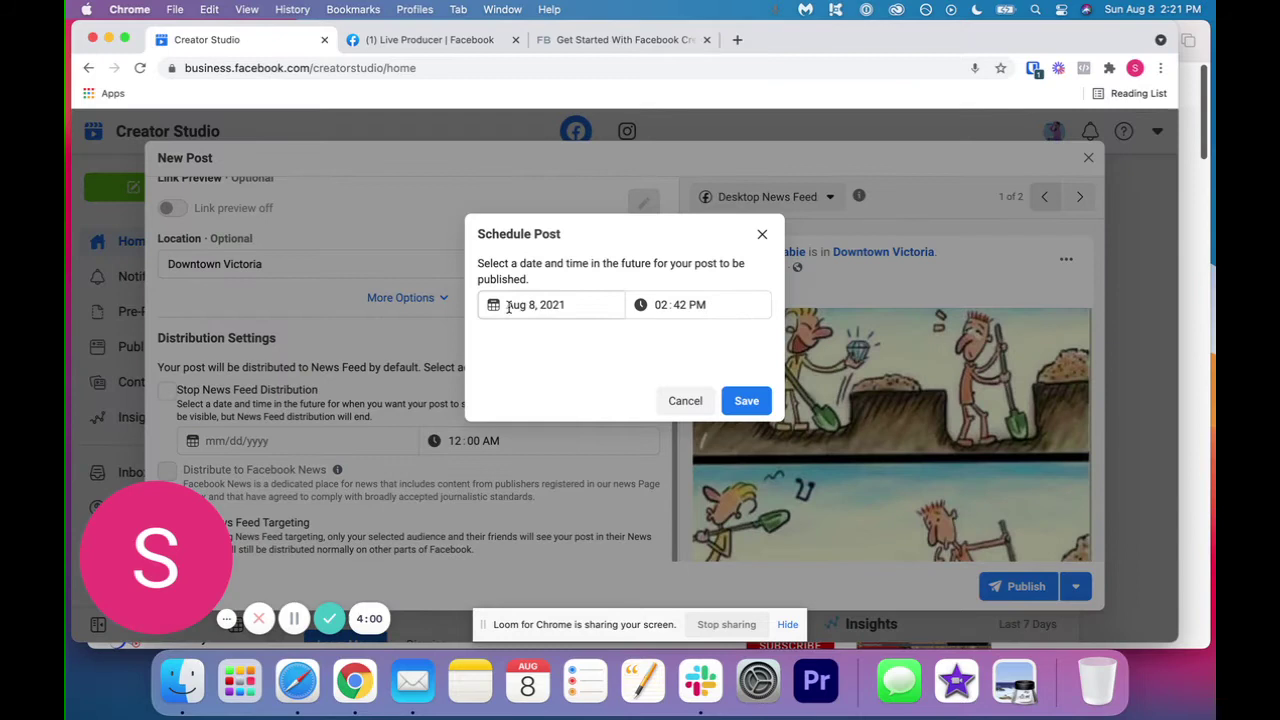
left_click(571, 301)
left_click(528, 412)
left_click(696, 302)
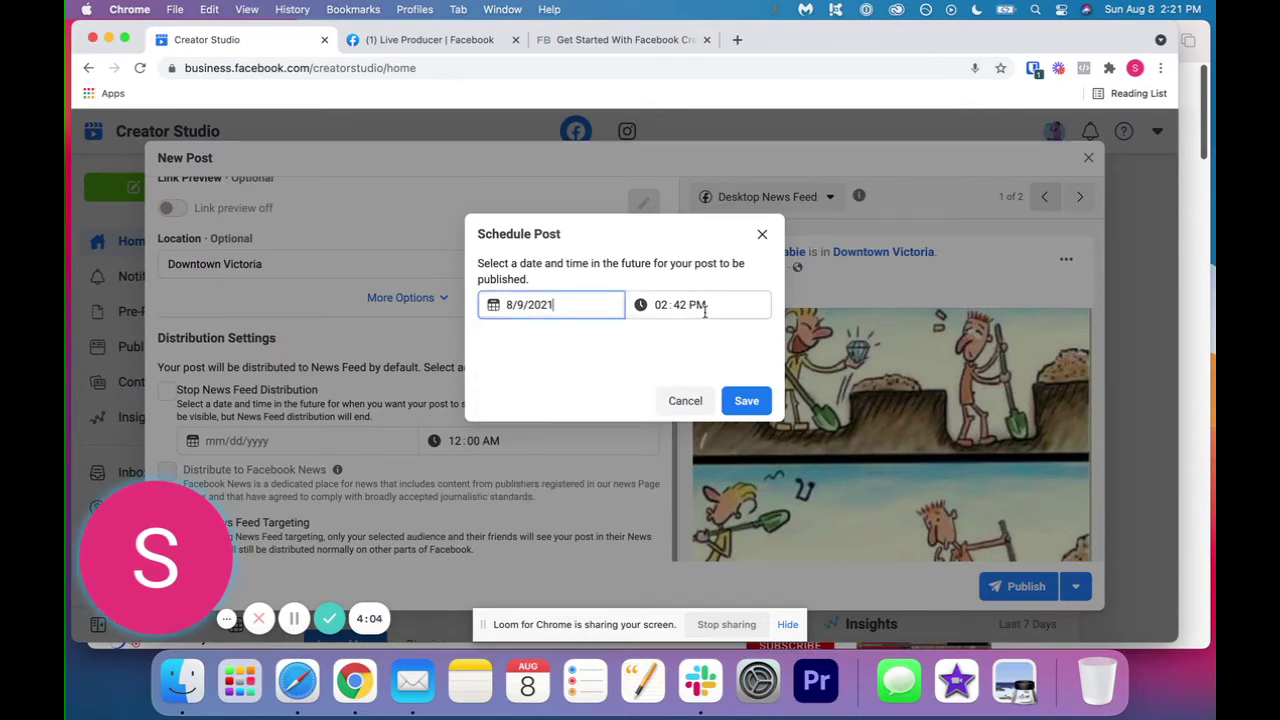
left_click(744, 403)
left_click(1008, 586)
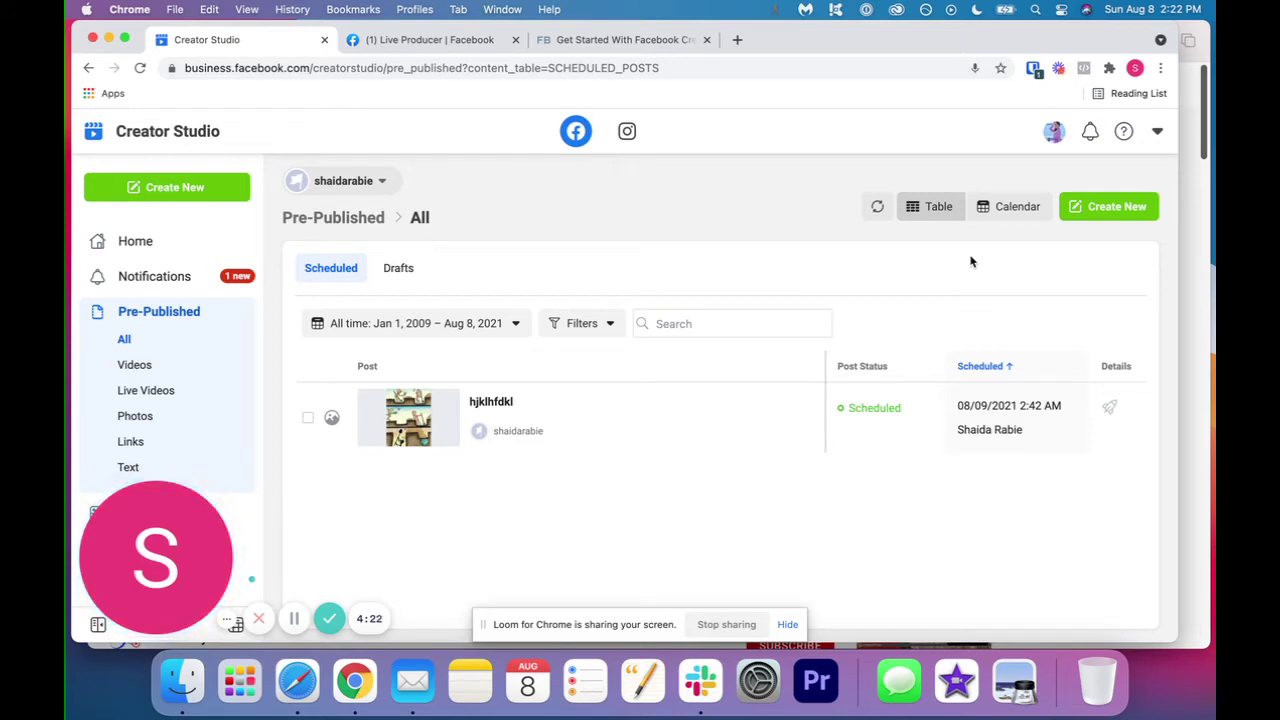
- Show the scheduled posts as a calendar, switch from the weekly to the monthly layout, and look through August 2021
left_click(1005, 206)
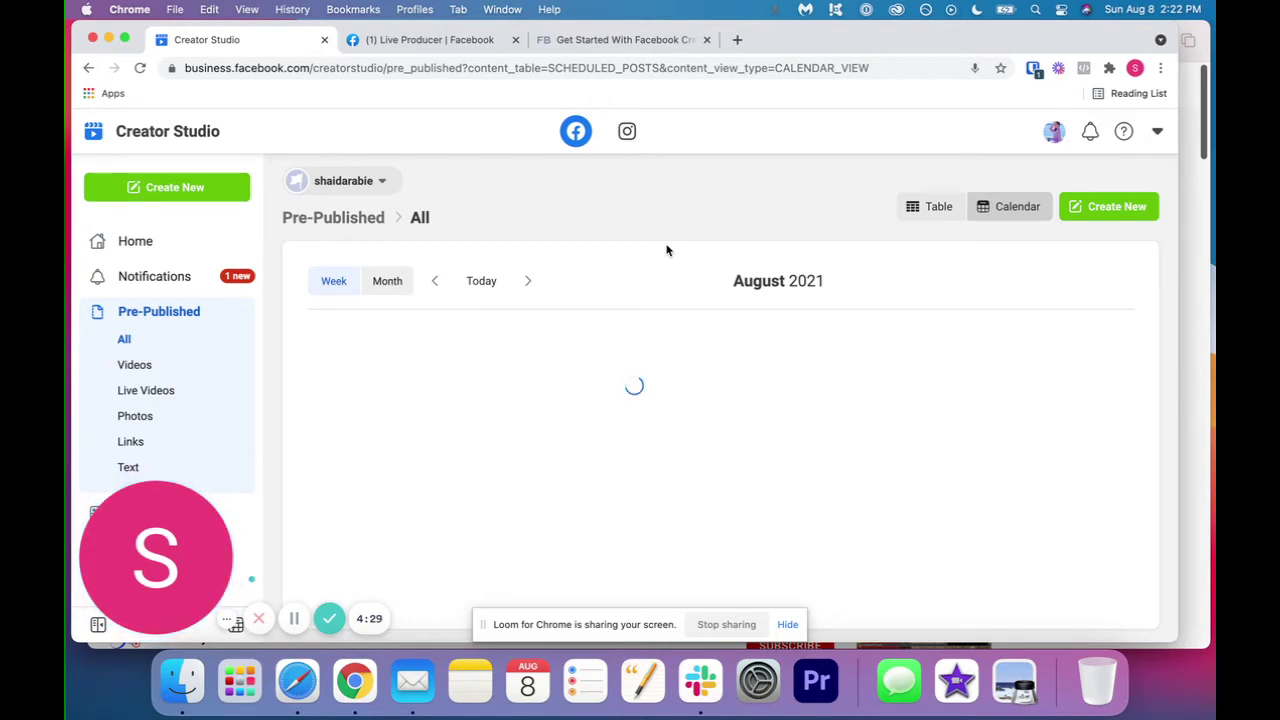
scroll(605, 318, "down", 1)
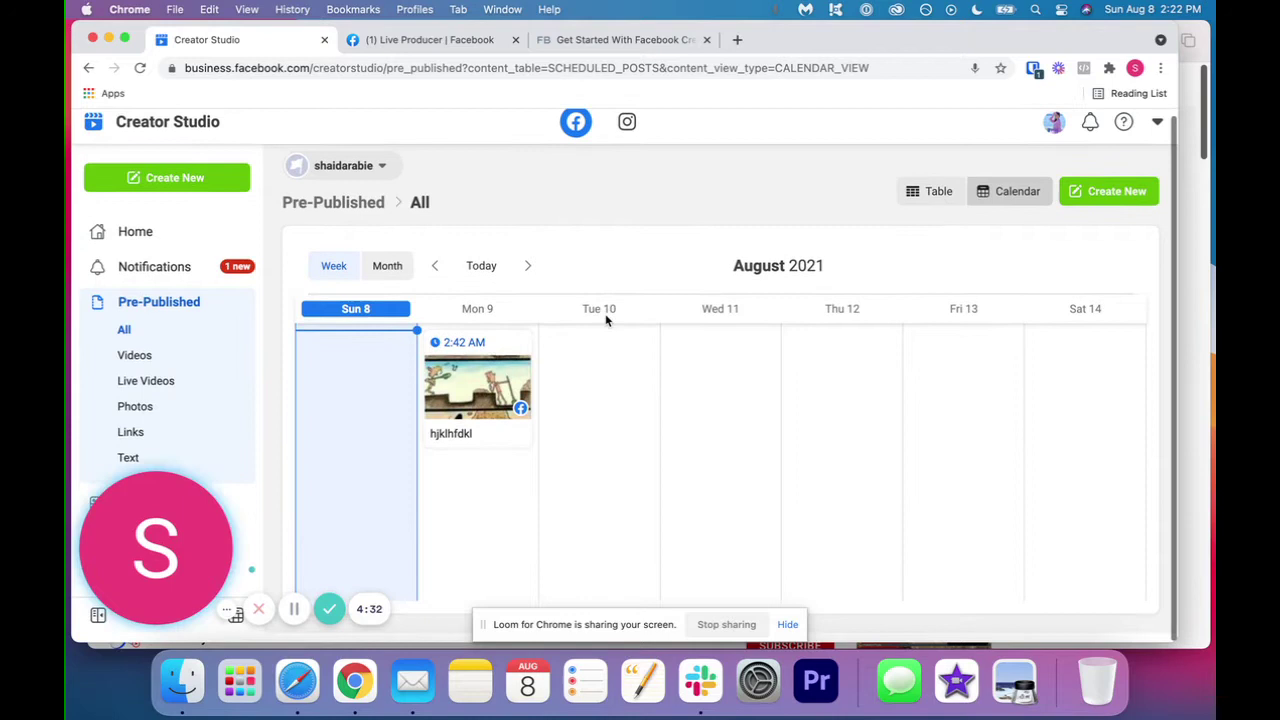
left_click(387, 277)
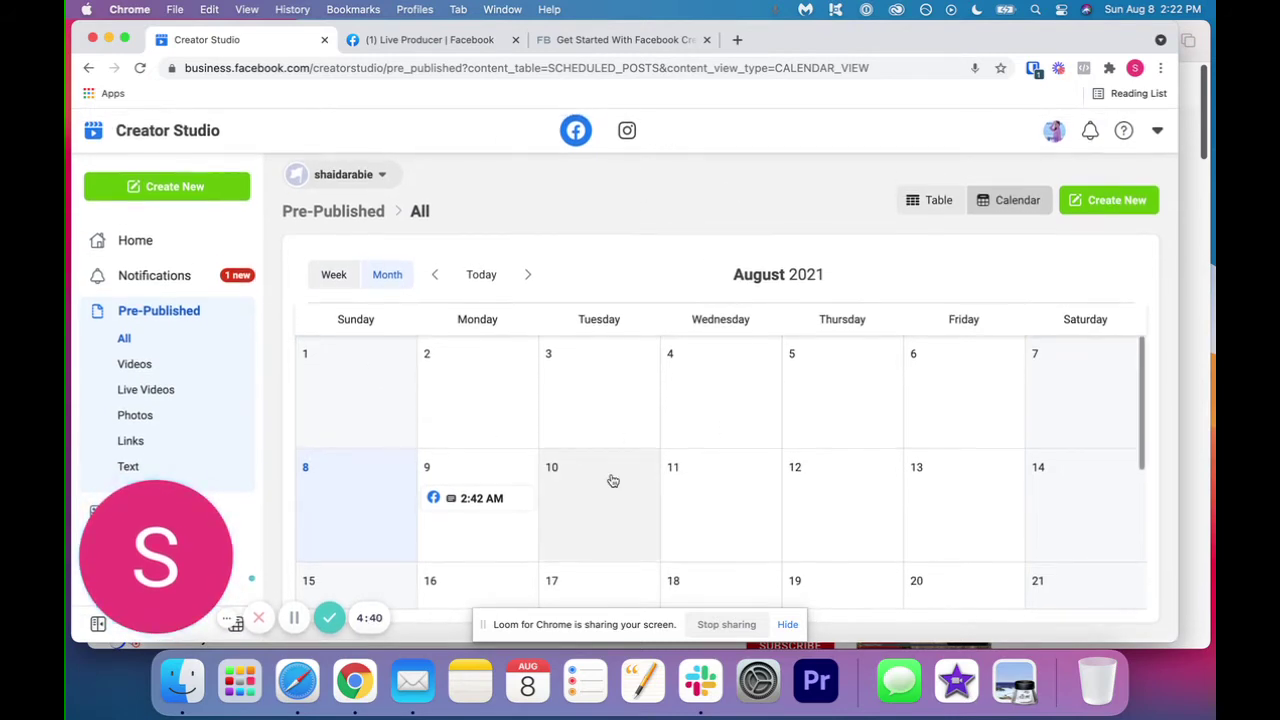
scroll(612, 481, "down", 3)
scroll(613, 481, "down", 3)
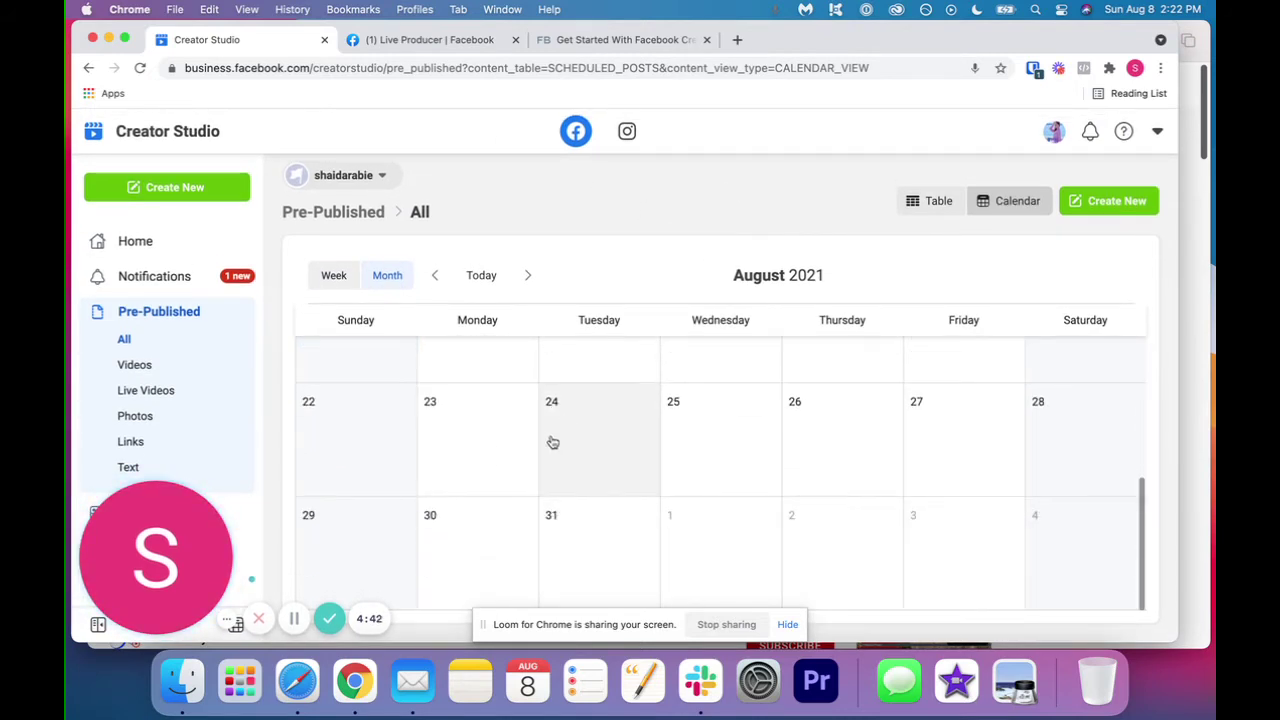
scroll(611, 448, "up", 5)
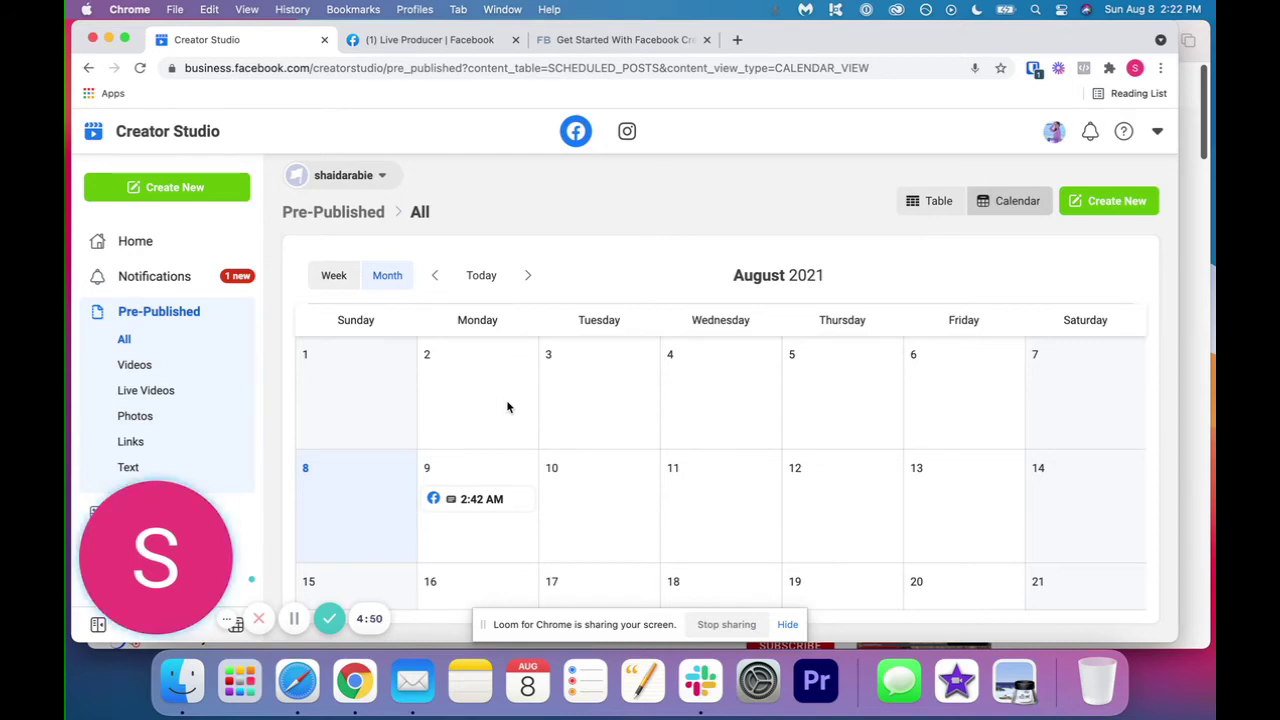
left_click(325, 457)
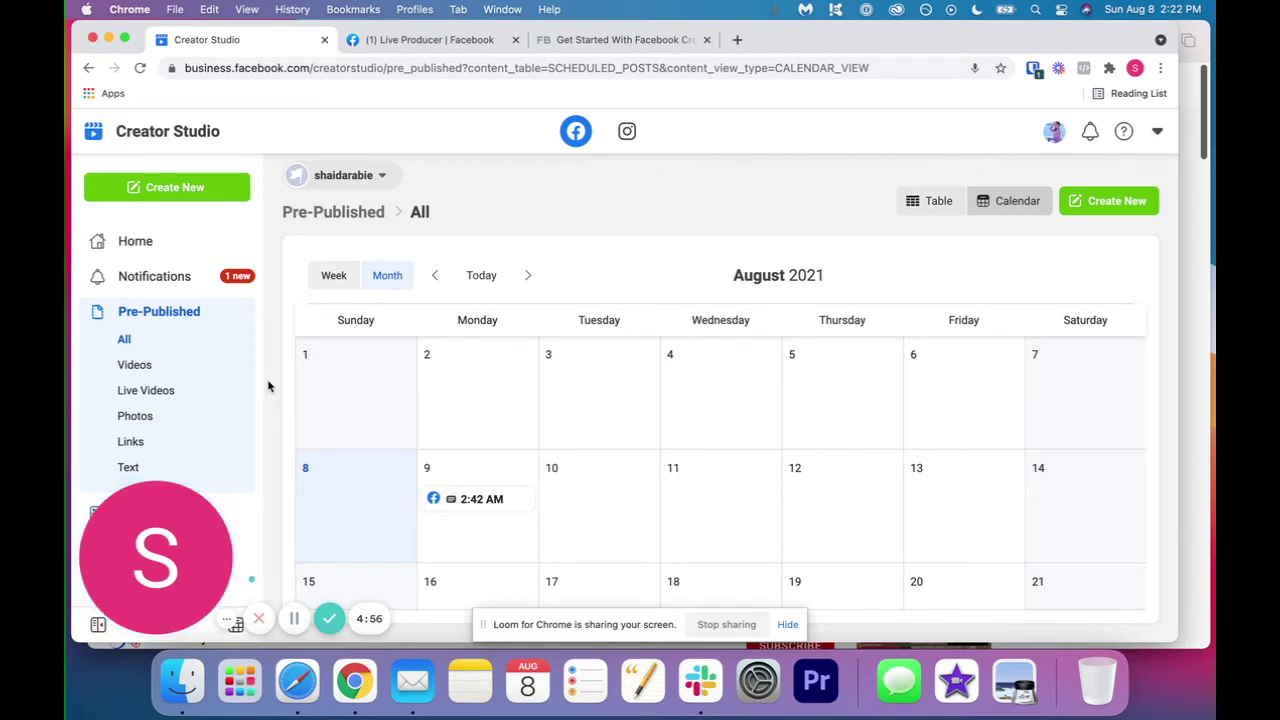
- Open the video performance insights, close the data export notice, and go through the two-part introduction tour to its end
scroll(157, 414, "down", 4)
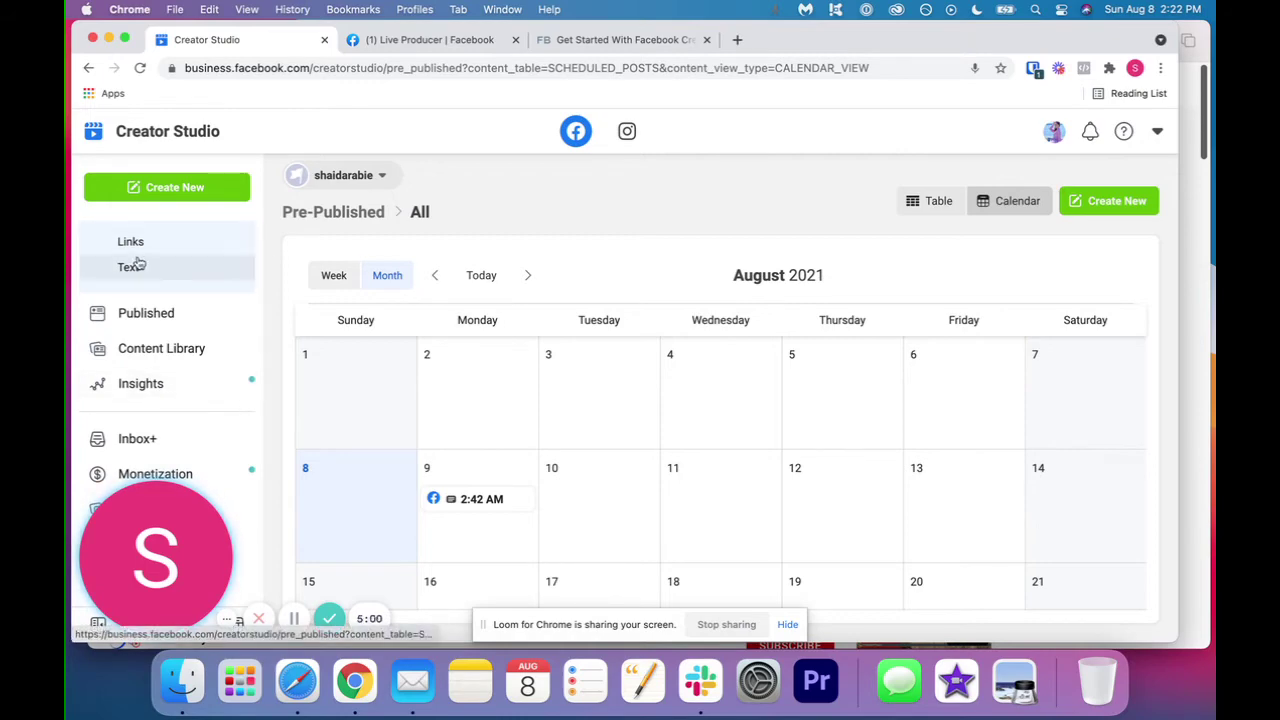
left_click(145, 383)
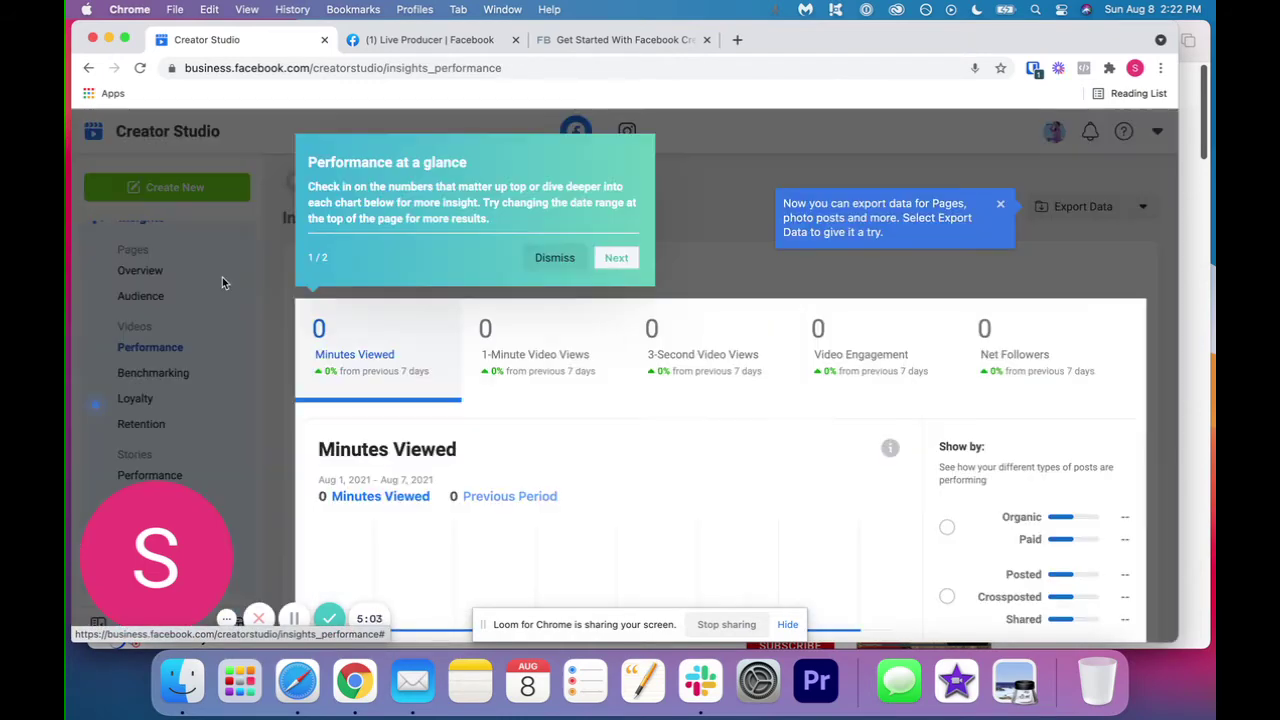
left_click(1000, 204)
scroll(695, 350, "down", 5)
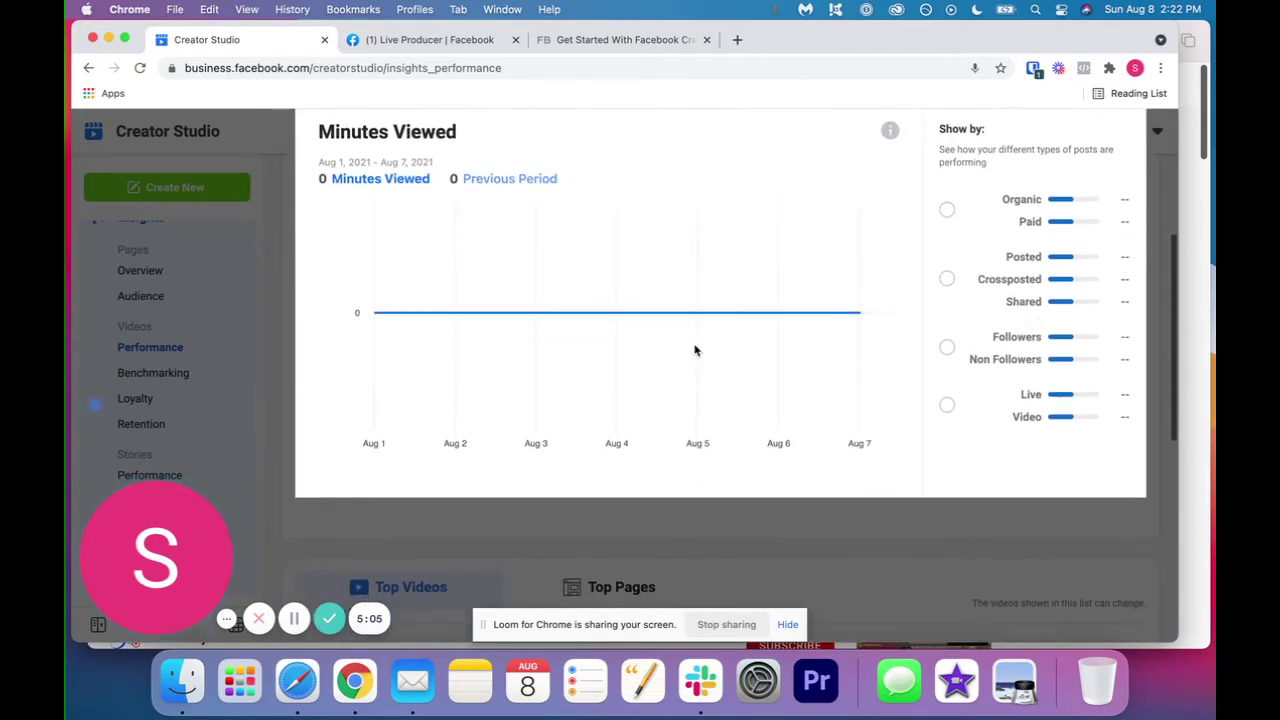
scroll(695, 352, "up", 4)
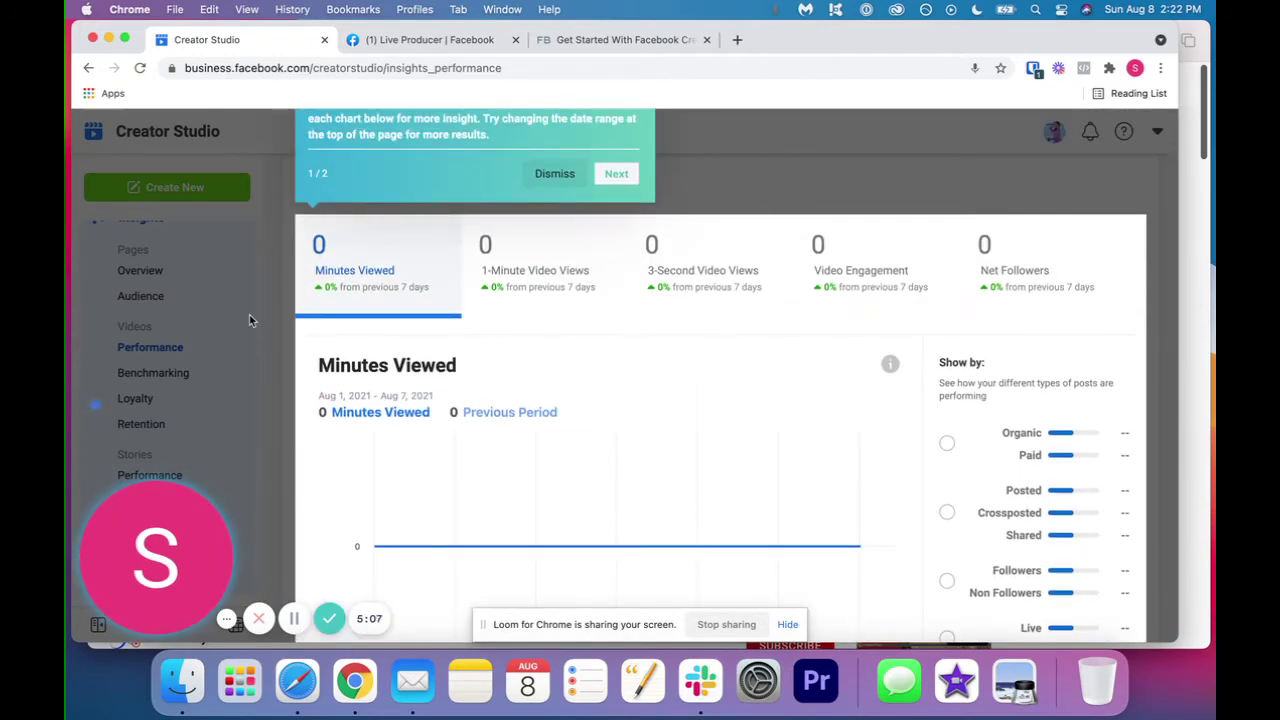
left_click(616, 258)
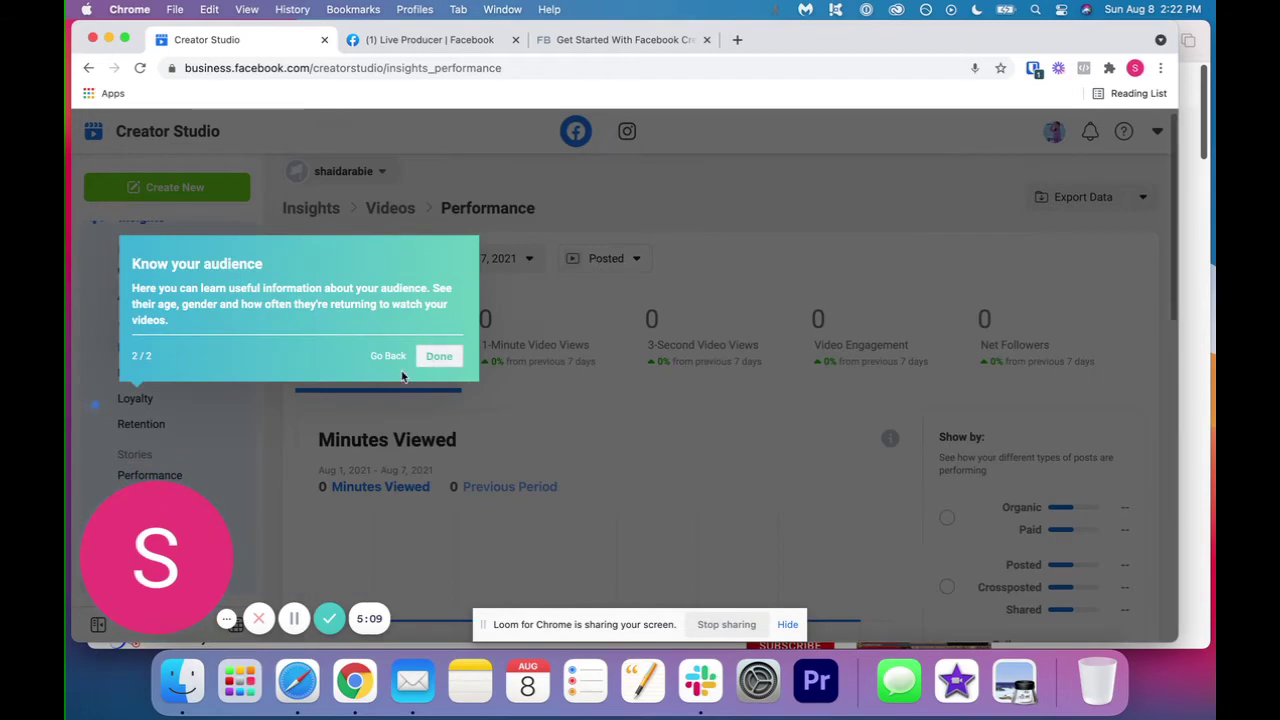
left_click(438, 358)
- Set the date range of the video performance insights to This month
scroll(318, 393, "down", 10)
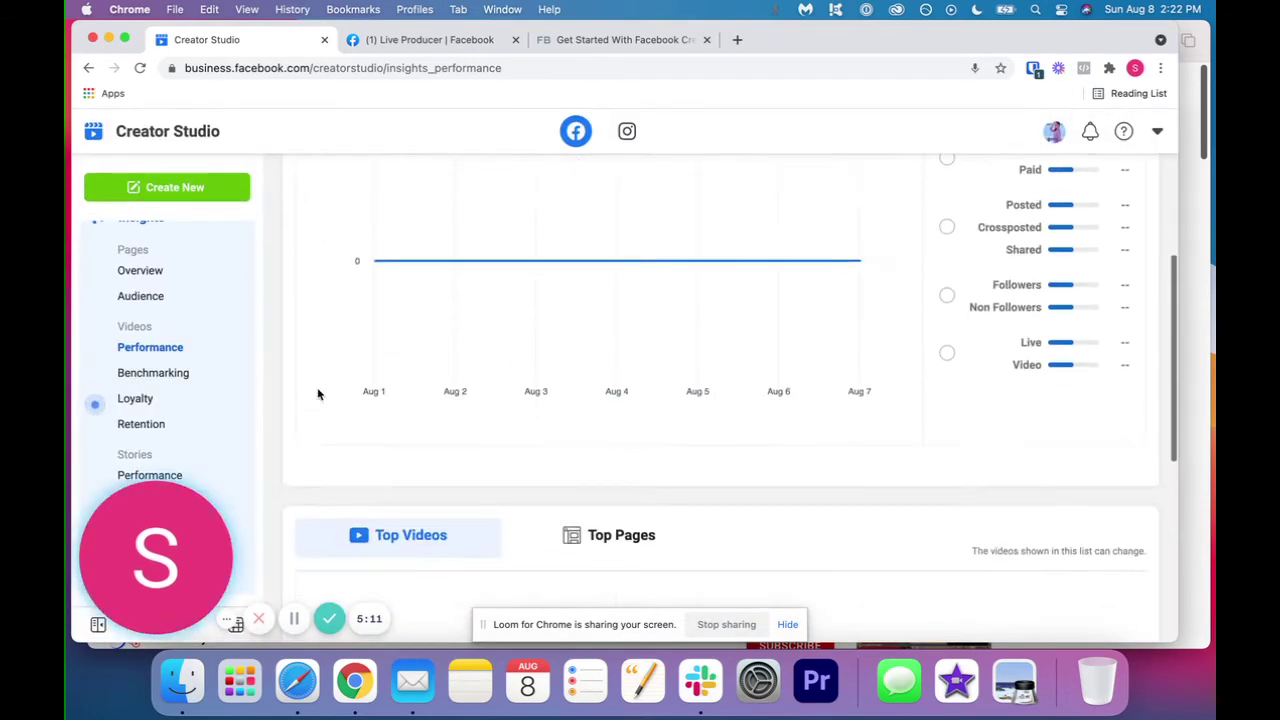
scroll(318, 393, "up", 10)
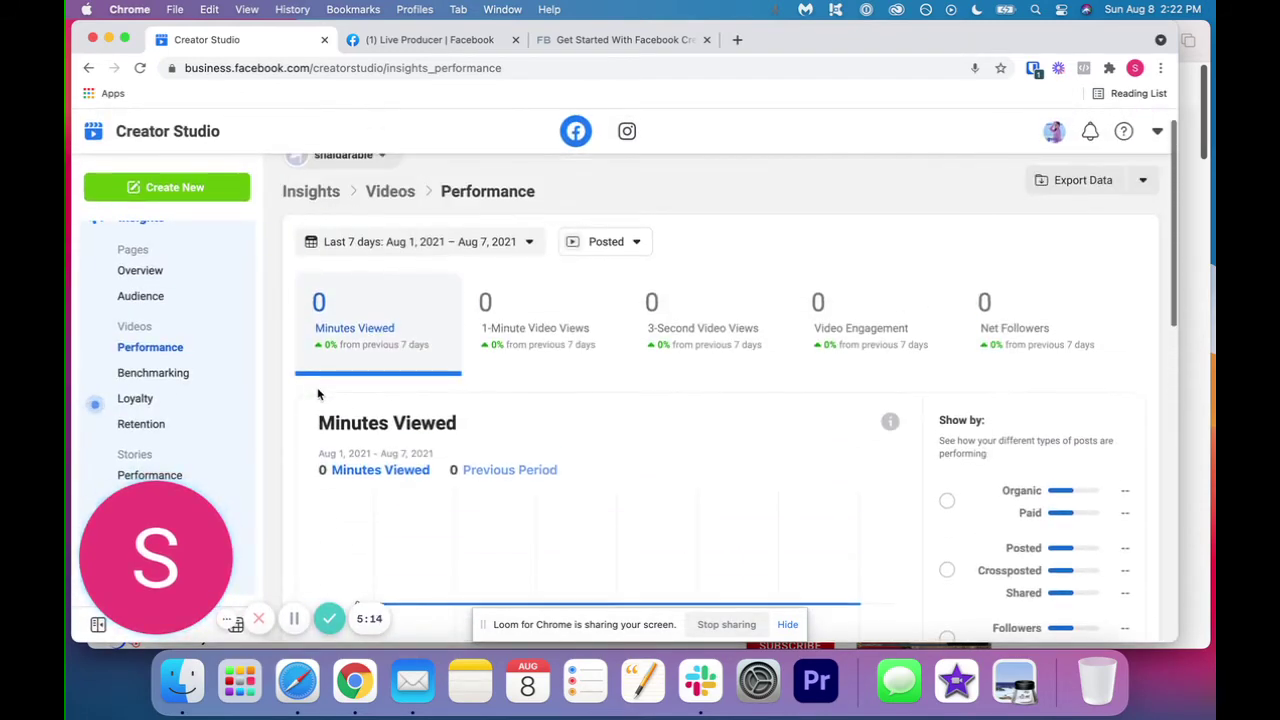
left_click(467, 245)
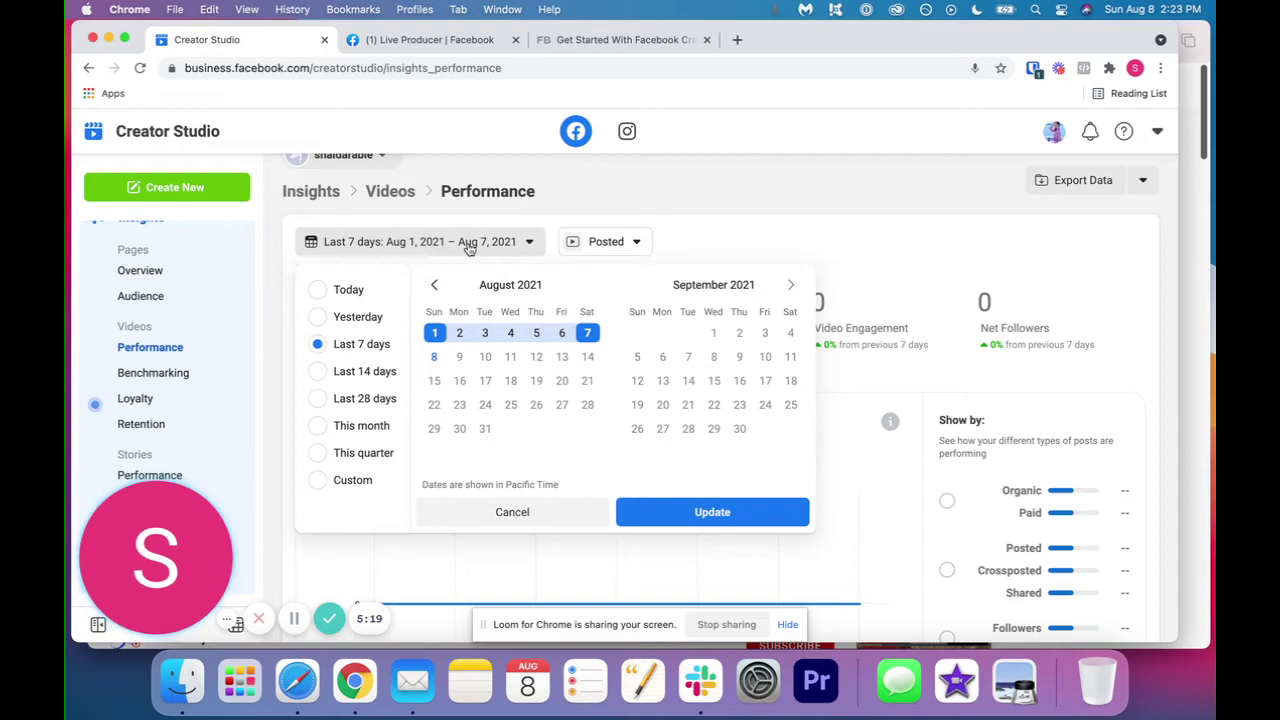
left_click(317, 427)
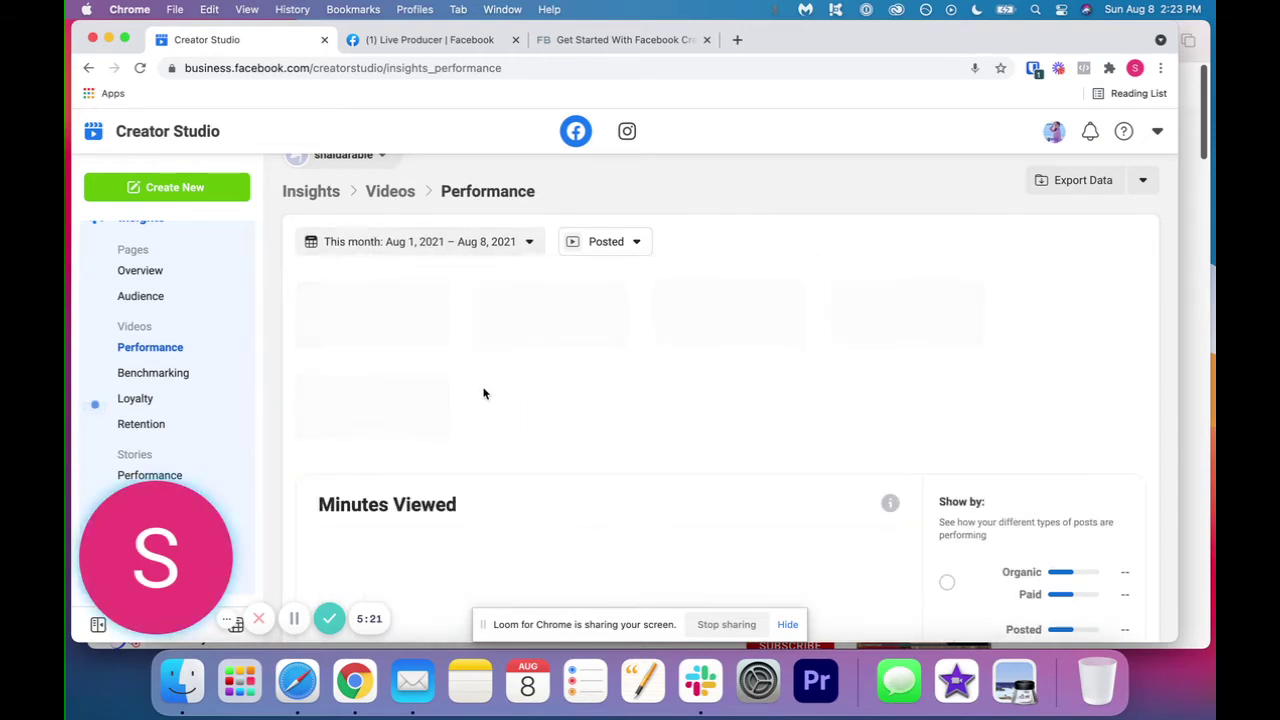
- Examine the Minutes Viewed chart, the video metrics above it, and the breakdown by post type and audience
scroll(580, 416, "down", 1)
scroll(580, 416, "down", 5)
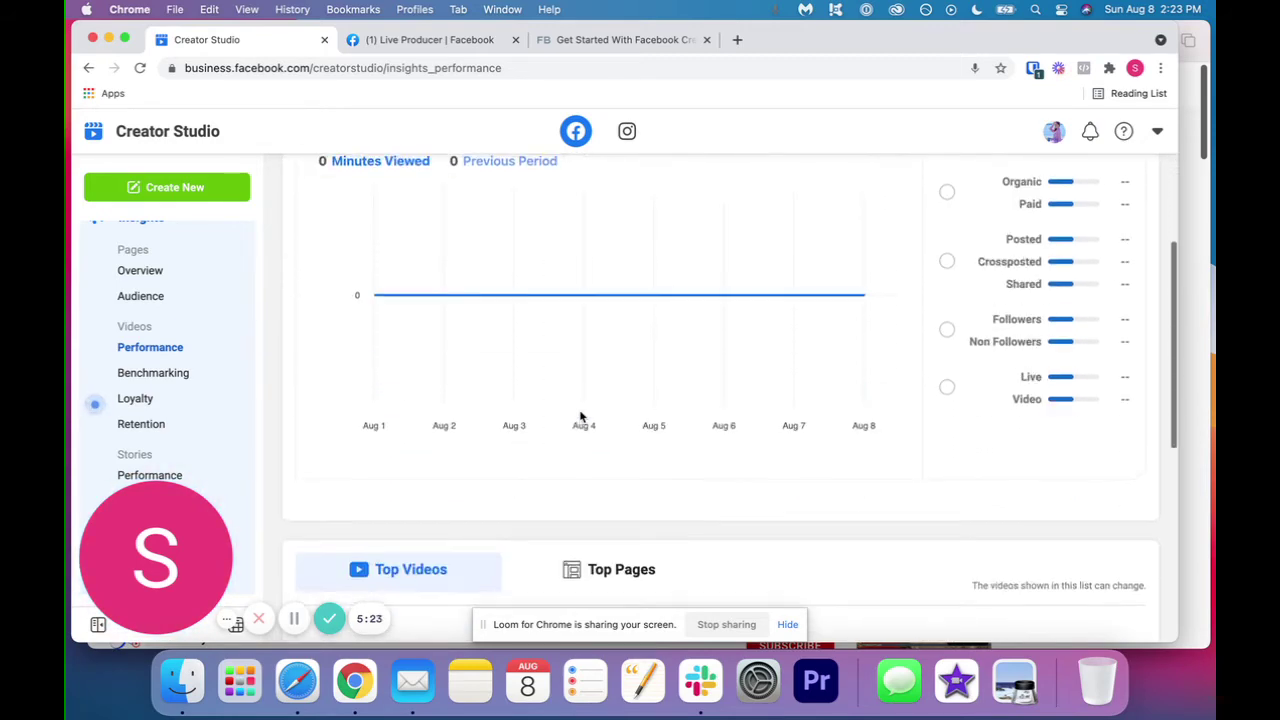
scroll(580, 416, "up", 4)
scroll(580, 416, "down", 1)
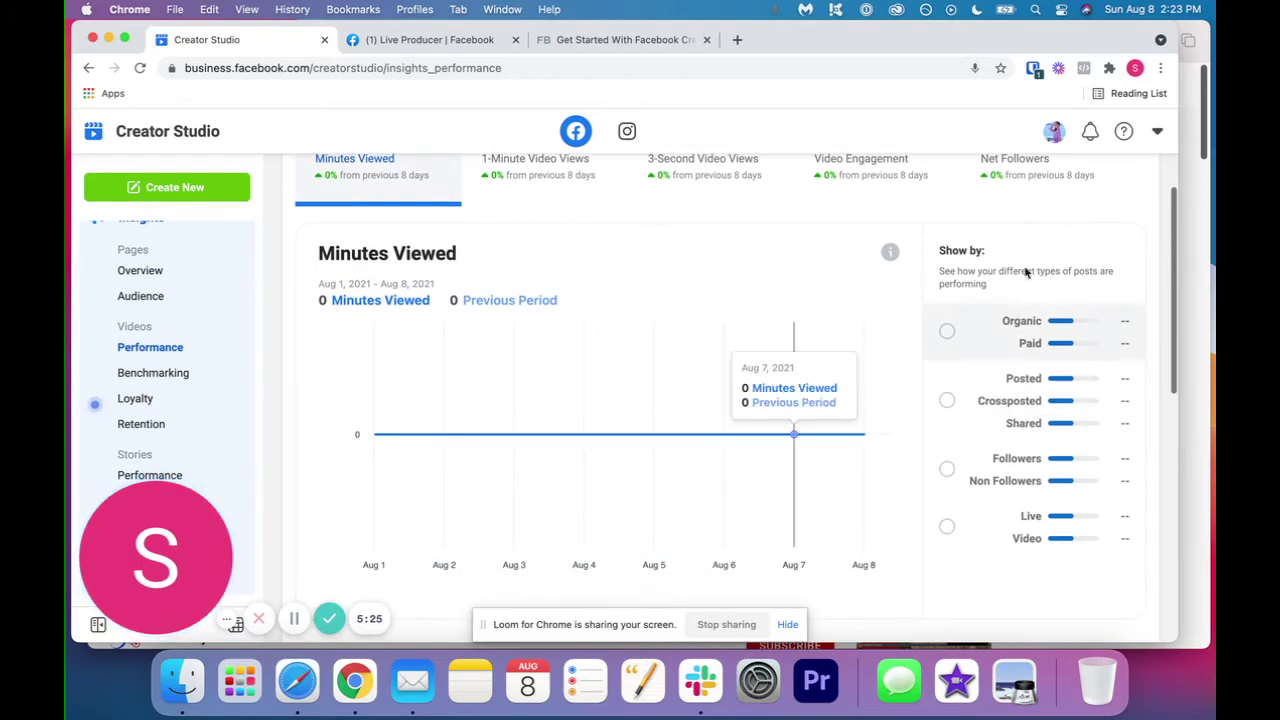
mouse_move(999, 551)
scroll(769, 209, "up", 4)
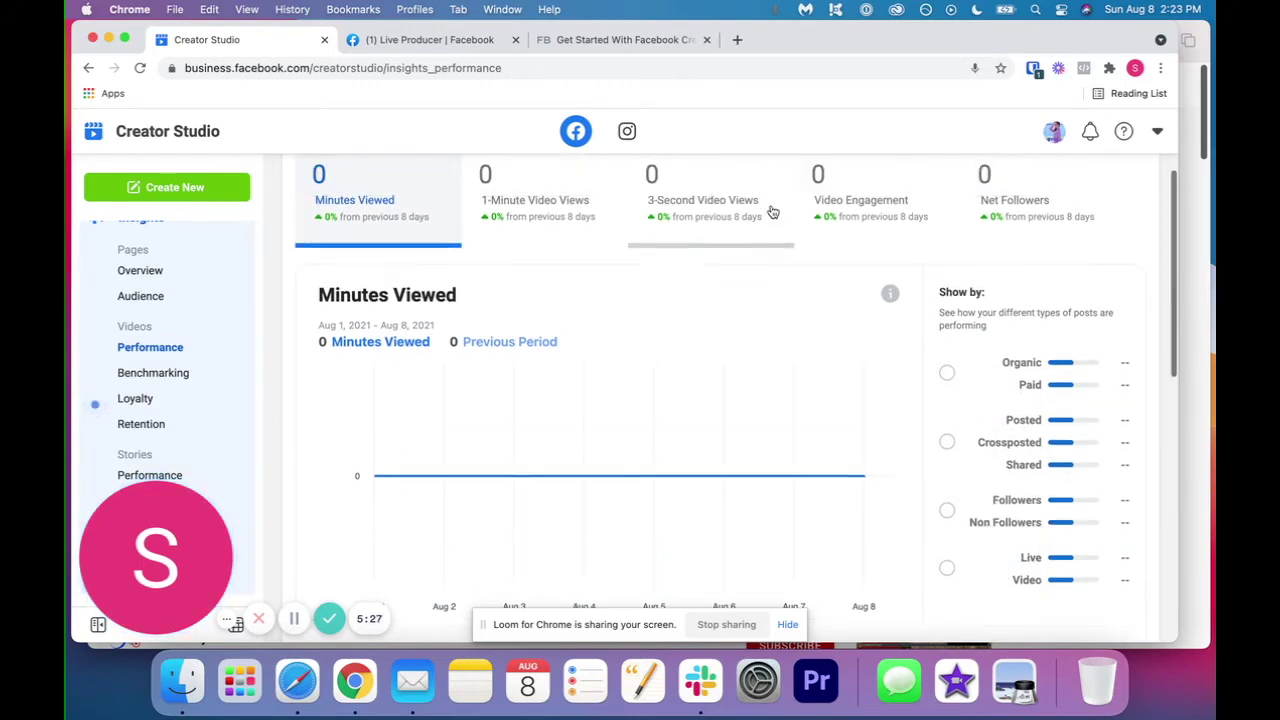
scroll(380, 363, "down", 4)
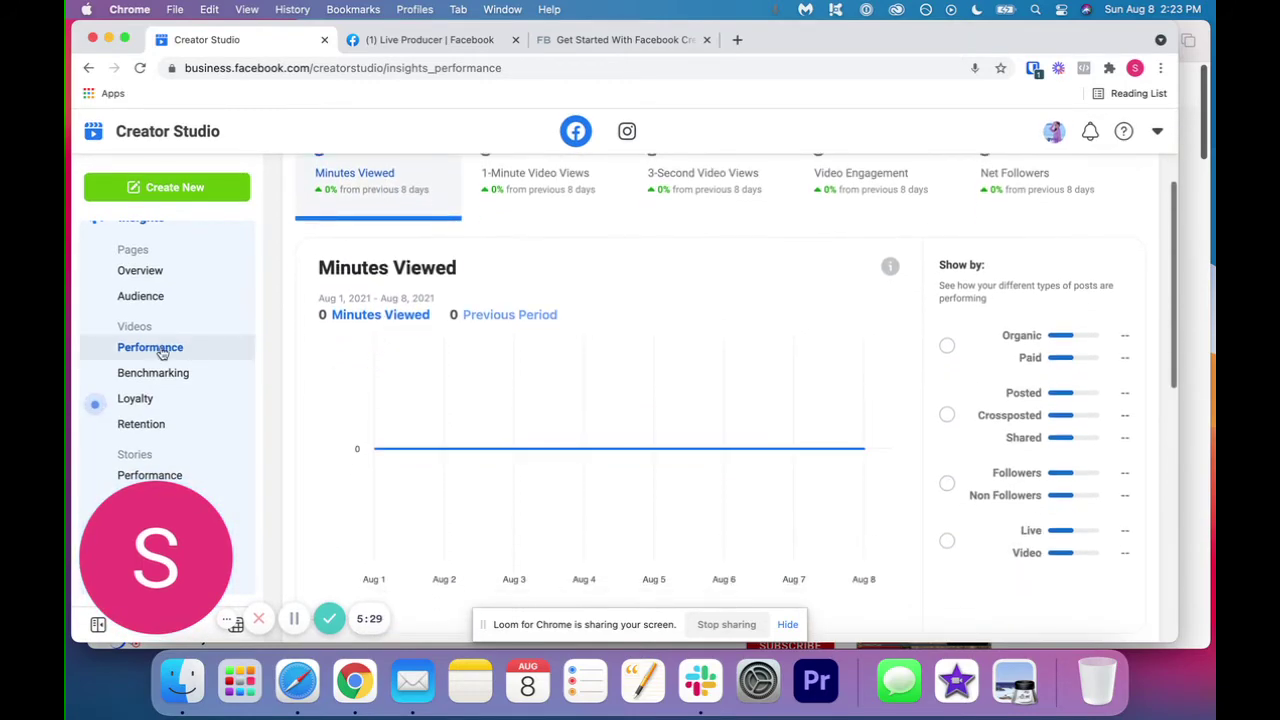
- Open Inbox+ and review its message channels and the option to turn on messages for the Page
scroll(161, 352, "down", 4)
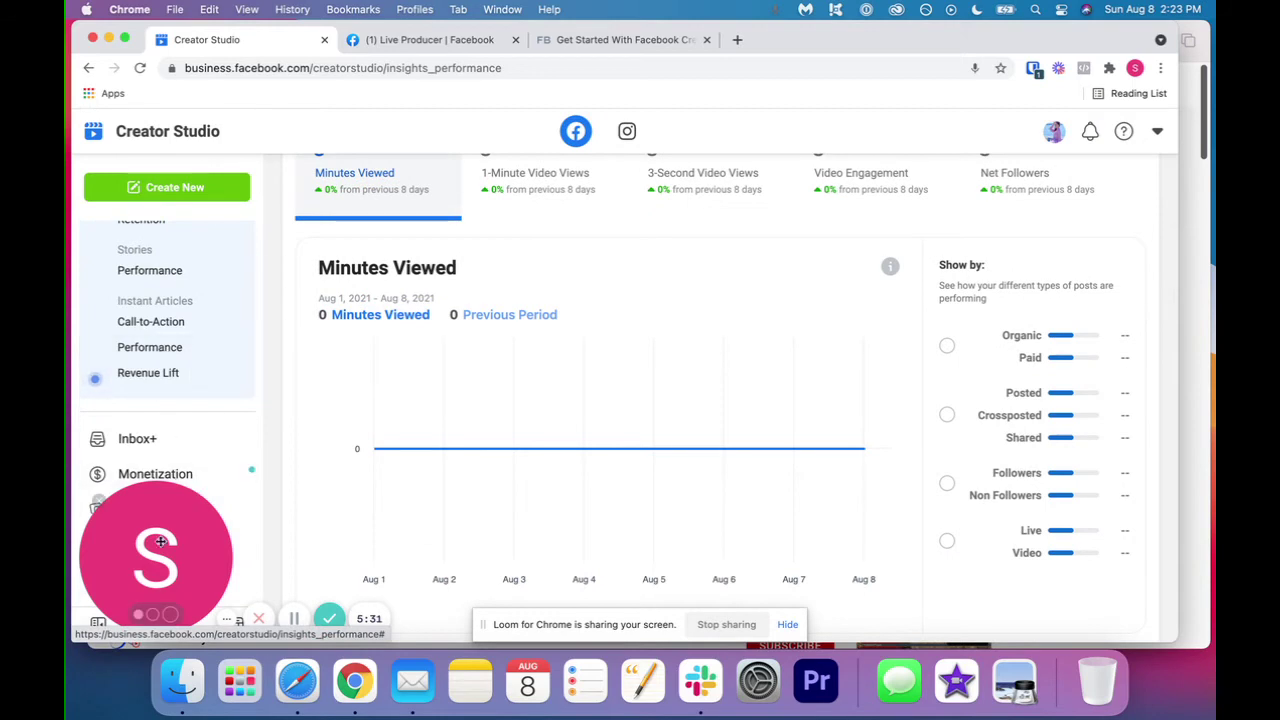
left_click_drag(140, 556, 140, 254)
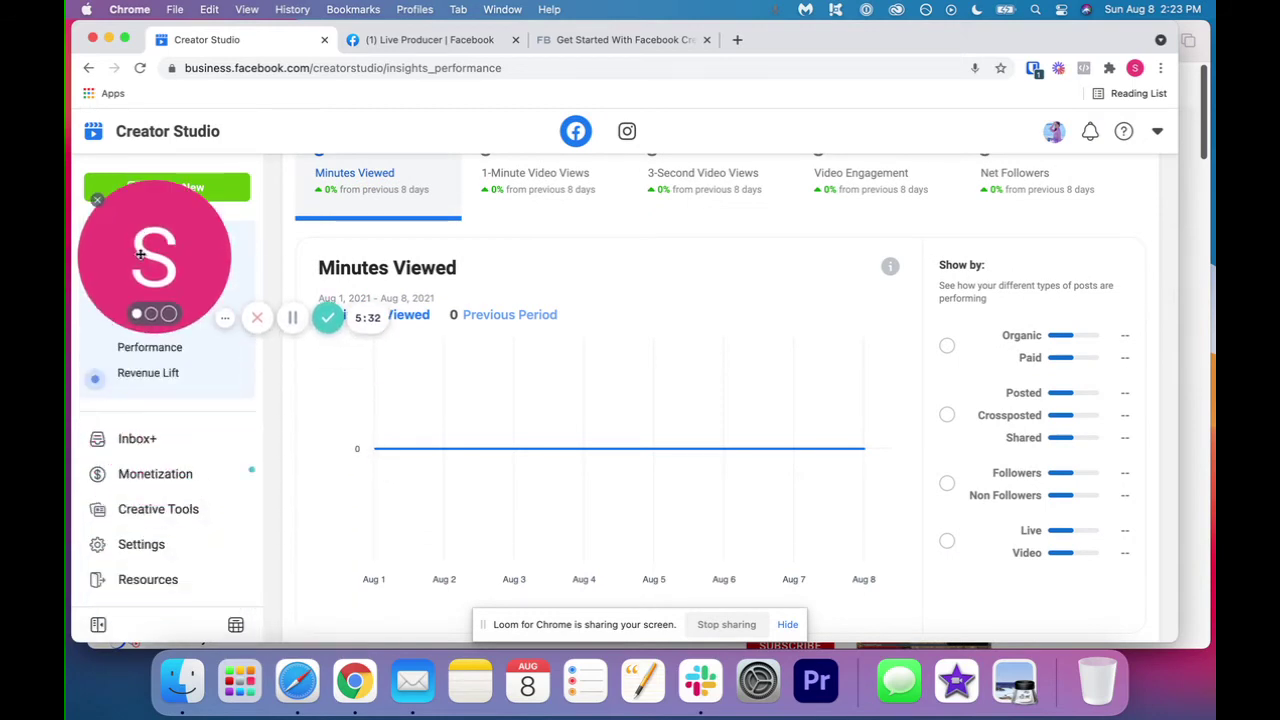
left_click(159, 440)
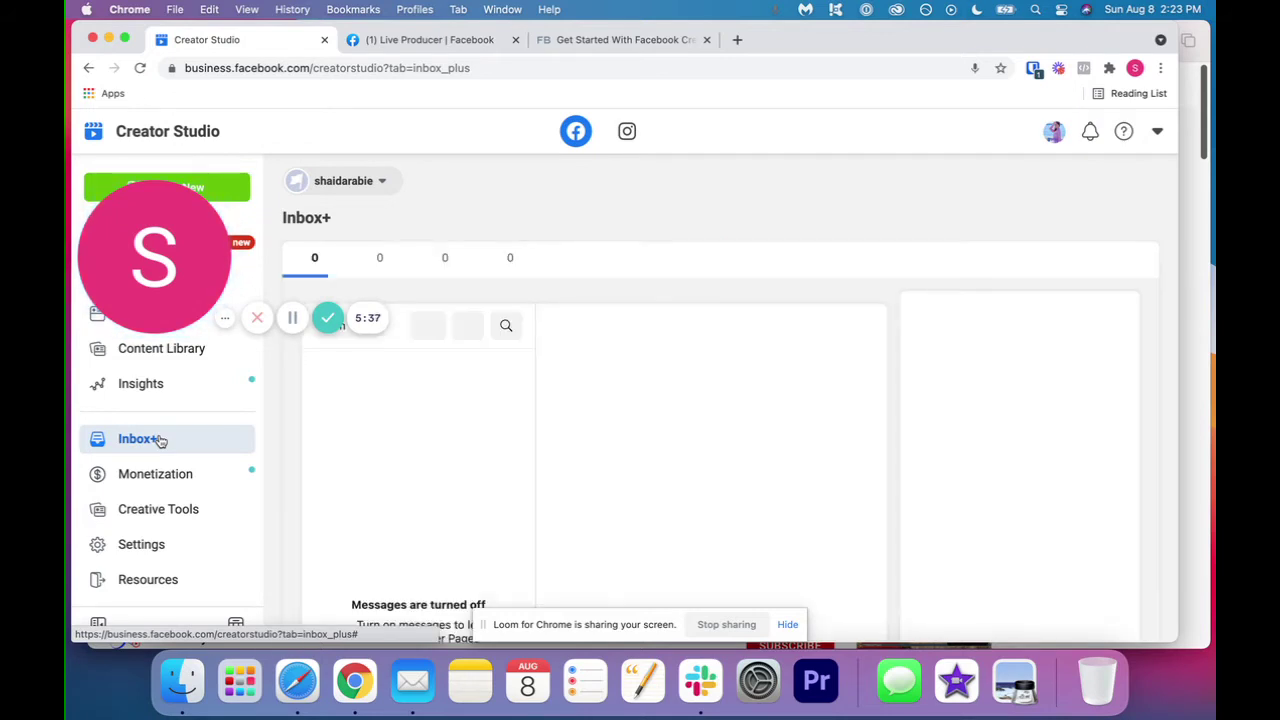
scroll(593, 459, "down", 3)
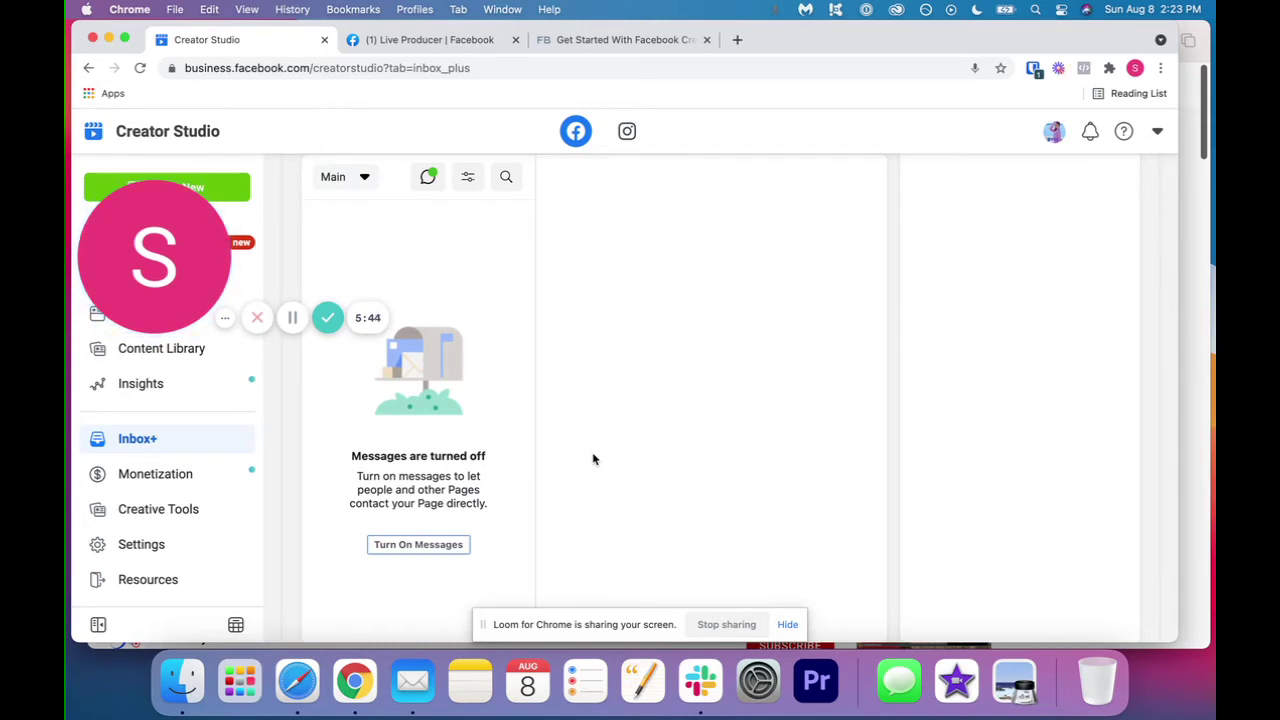
scroll(593, 352, "up", 3)
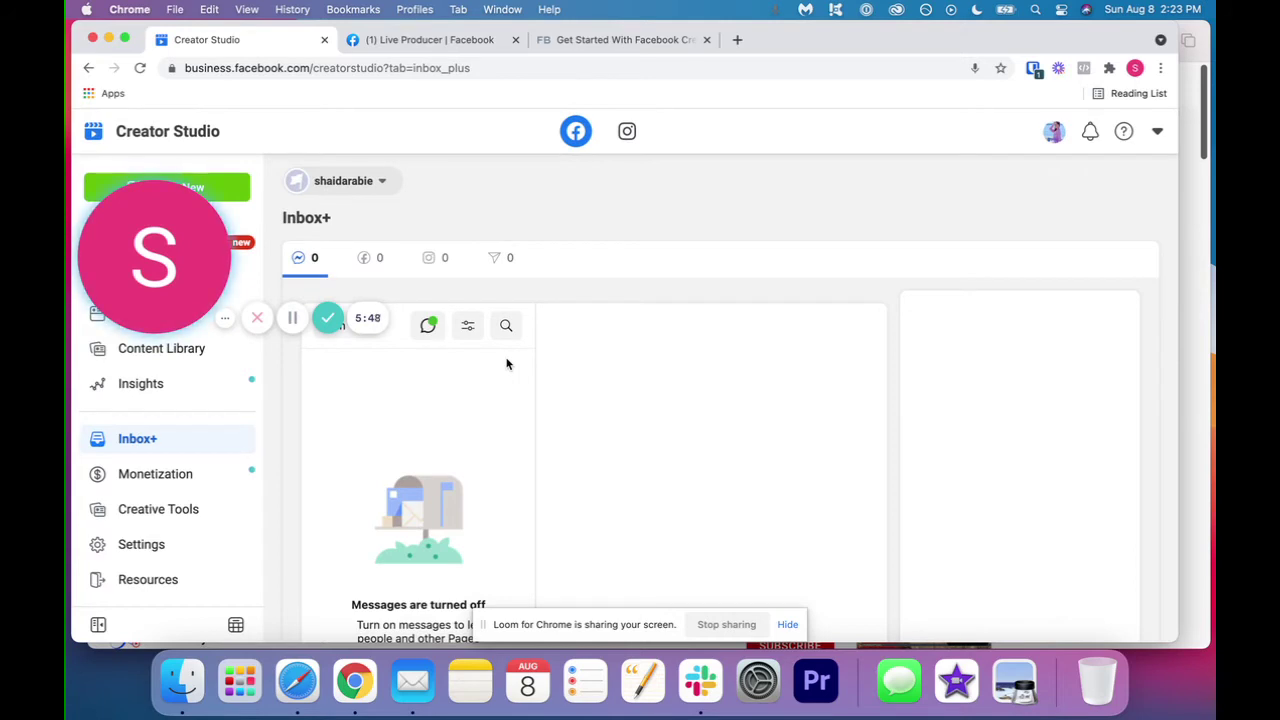
scroll(507, 364, "down", 3)
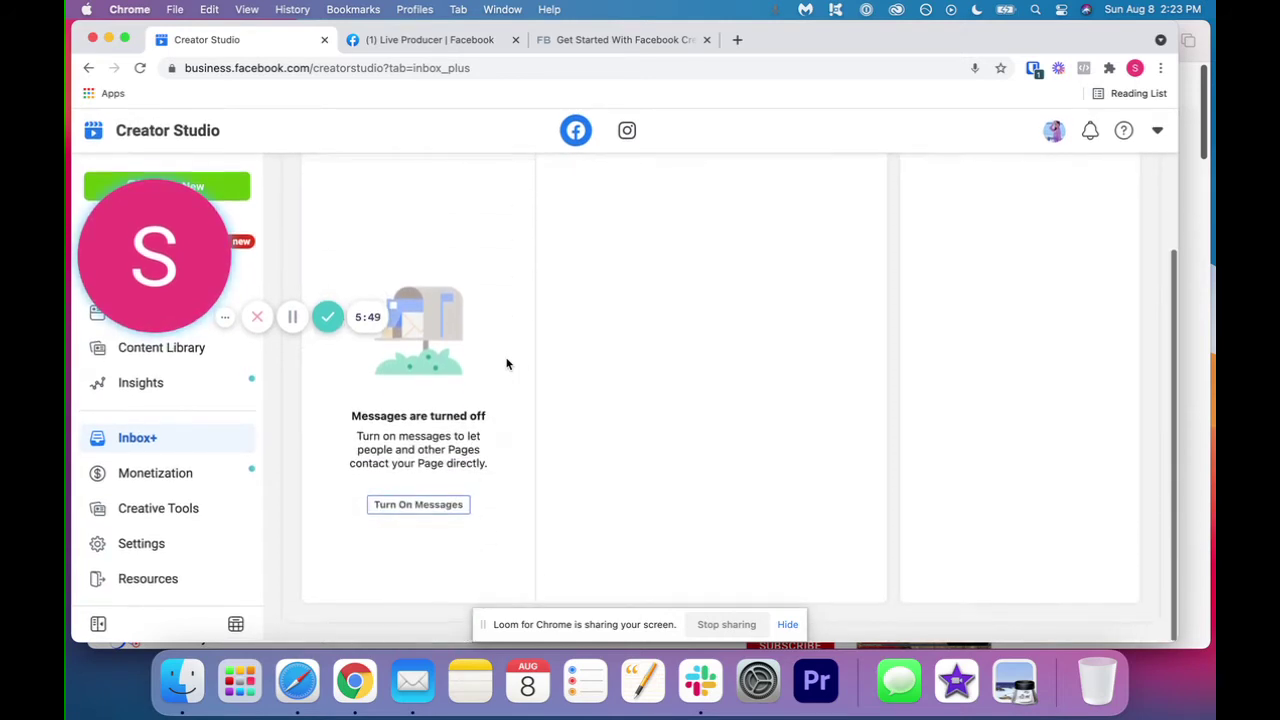
scroll(507, 364, "up", 3)
scroll(507, 364, "down", 1)
scroll(507, 364, "down", 1)
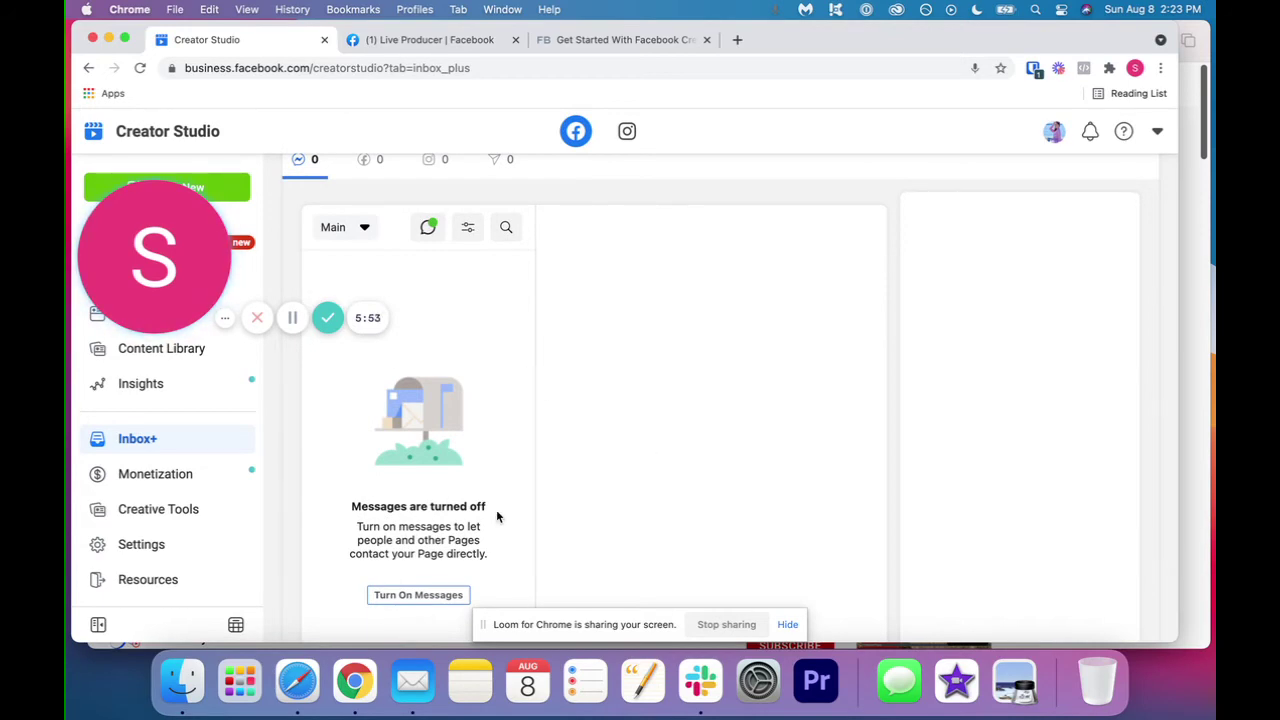
- Open the Live Dashboard in Creative Tools and review its tournament, broadcast, engagement, stream schedule, goal and leaderboard sections
left_click(198, 511)
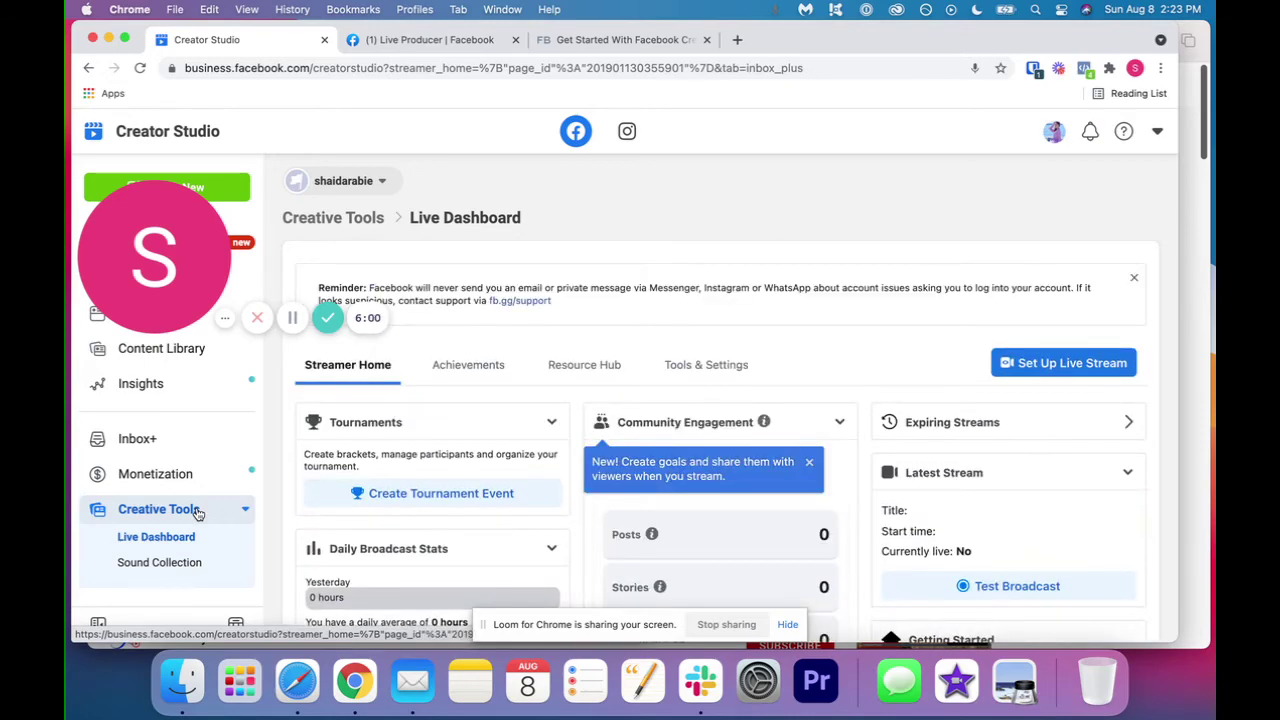
scroll(560, 400, "down", 5)
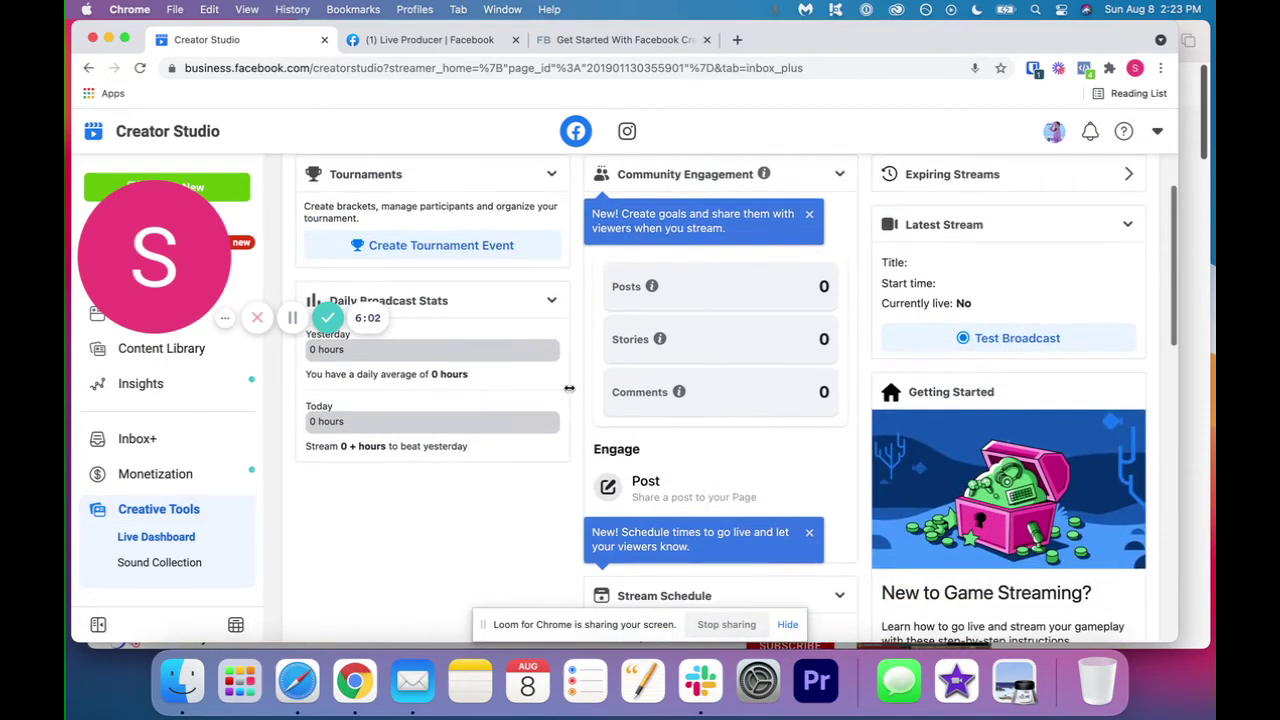
scroll(569, 388, "up", 5)
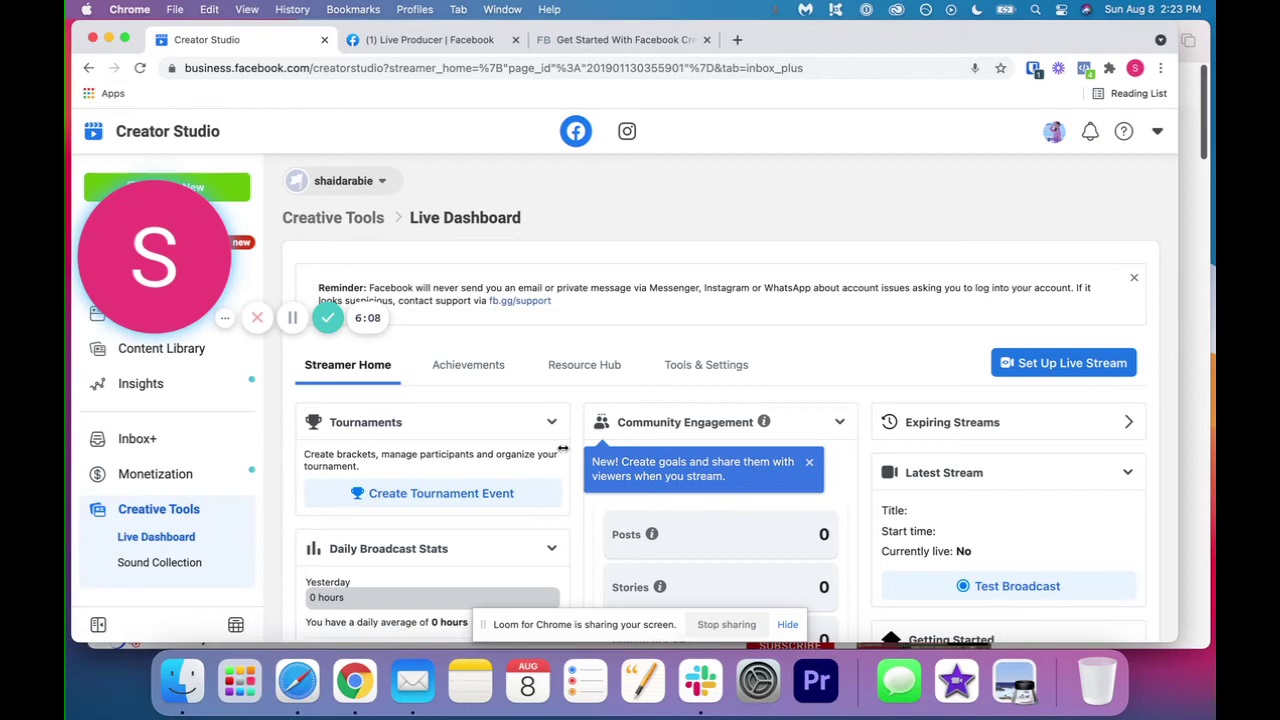
scroll(563, 449, "down", 4)
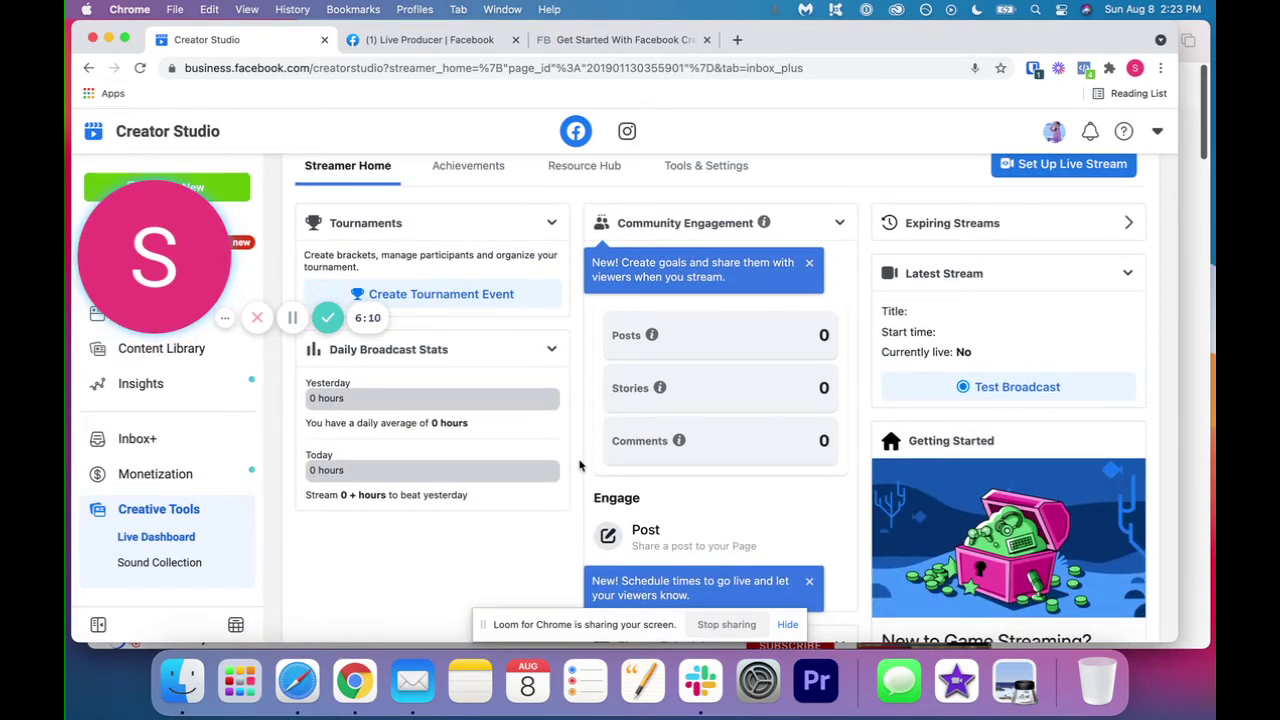
scroll(646, 461, "down", 10)
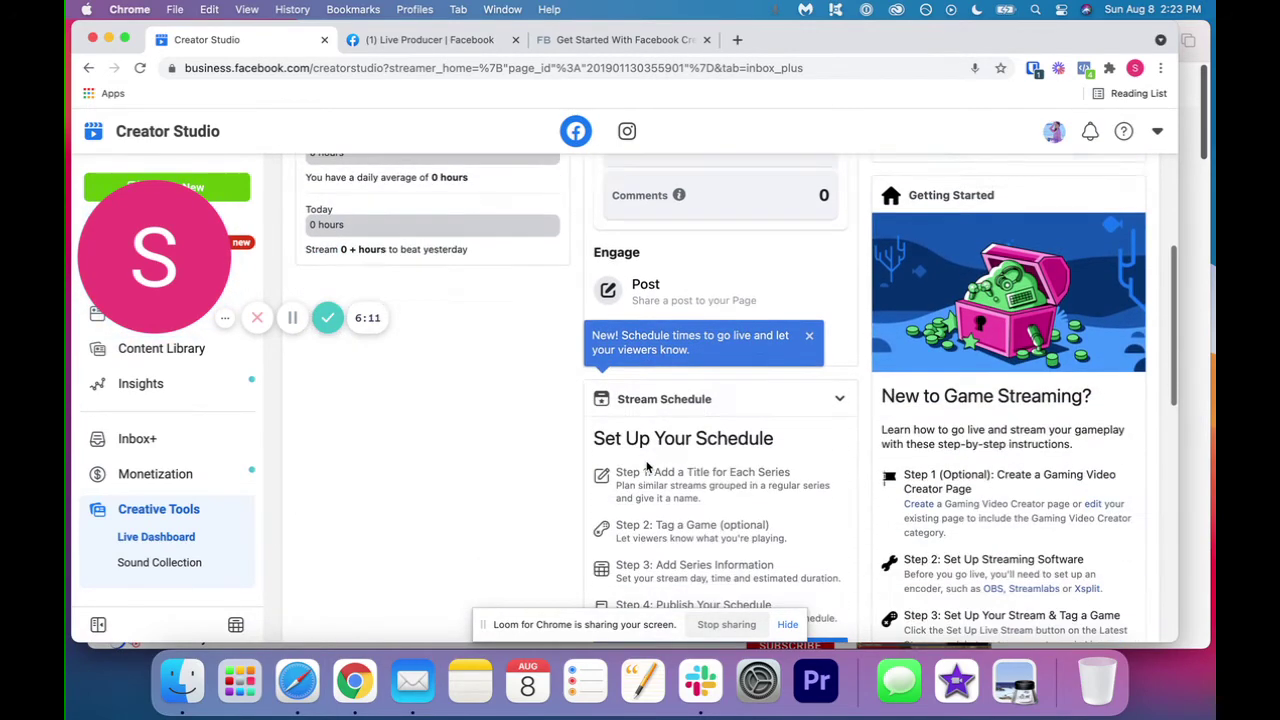
scroll(646, 461, "down", 10)
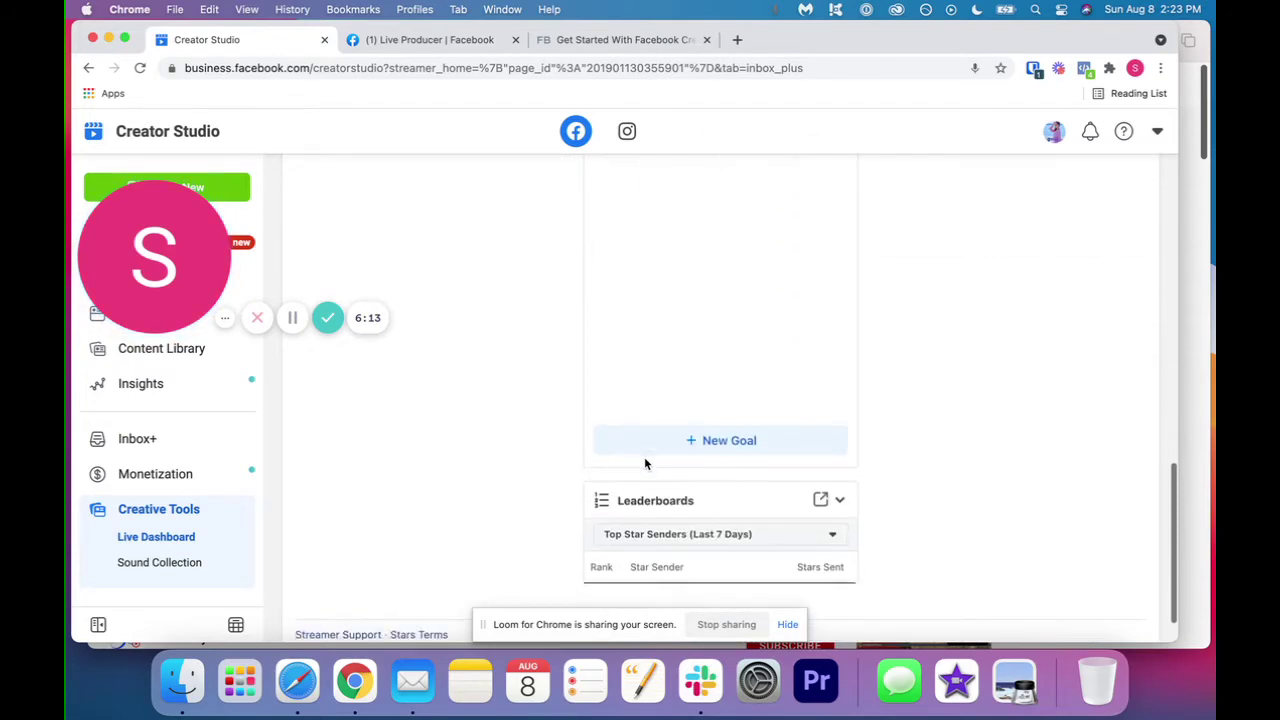
scroll(644, 456, "up", 20)
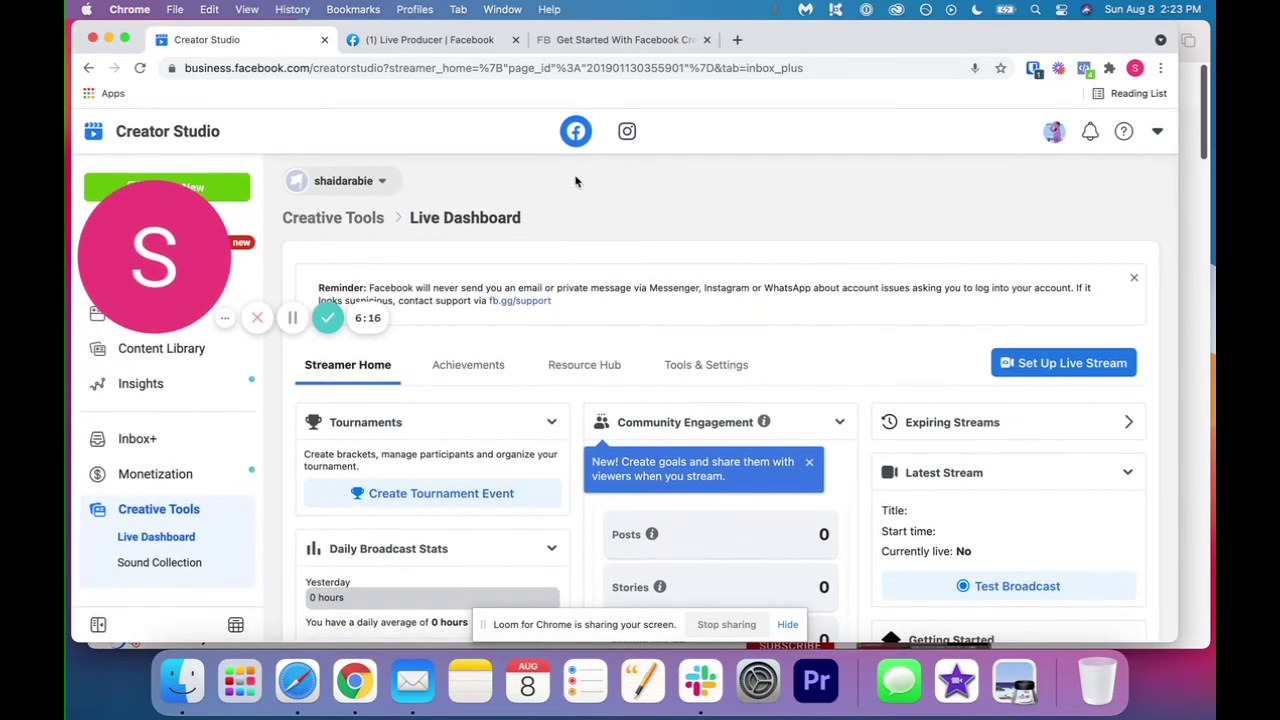
- Switch to the Instagram side and bring up its content library of posts
left_click(626, 133)
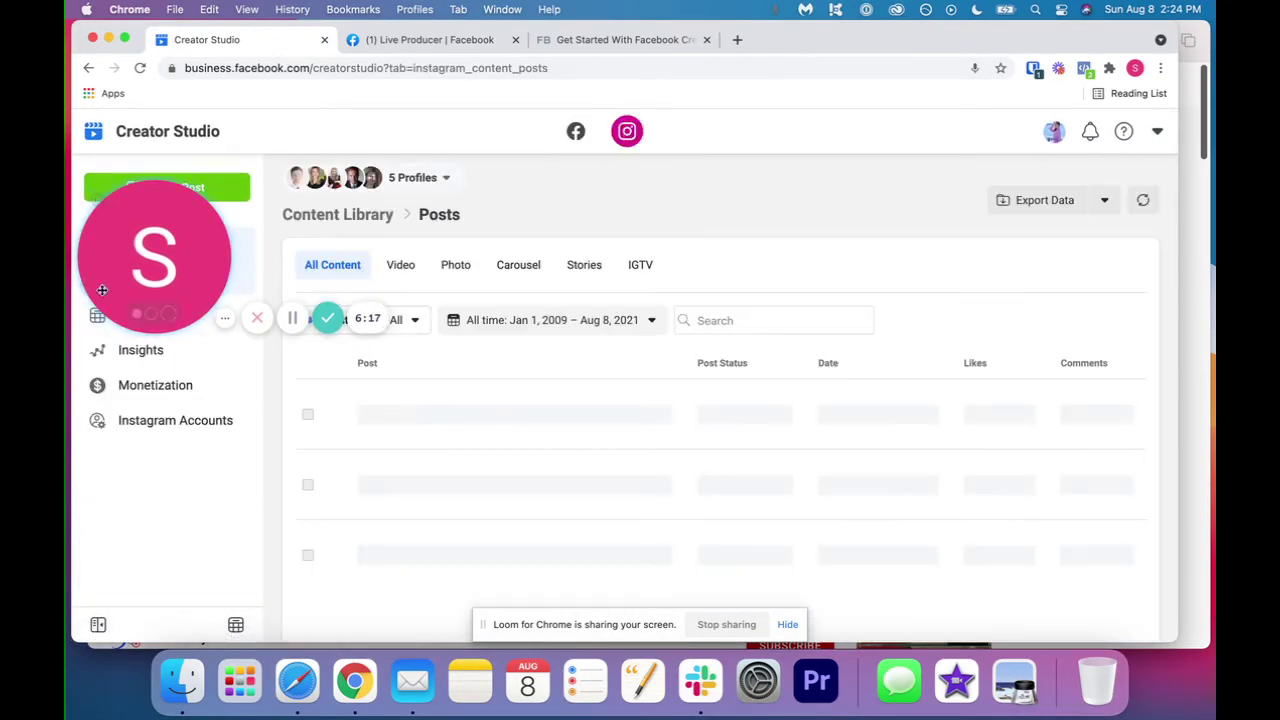
left_click_drag(145, 275, 998, 280)
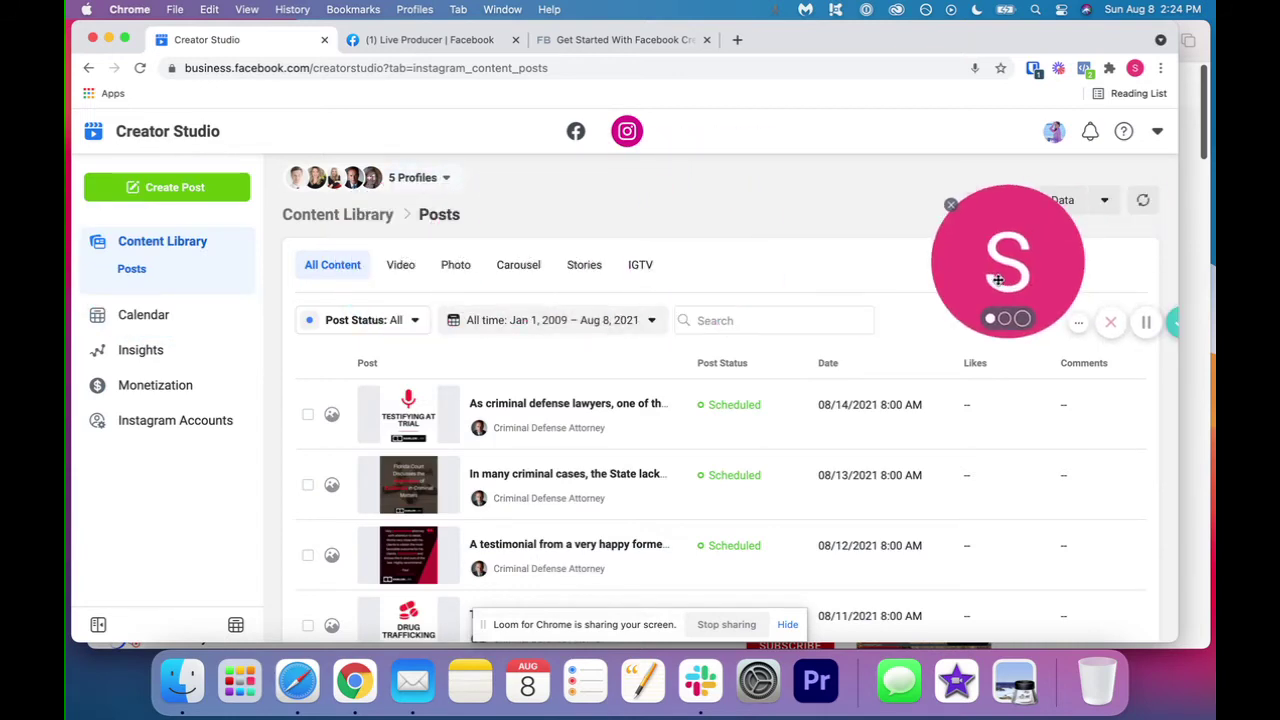
left_click(436, 183)
left_click(303, 299)
left_click(303, 355)
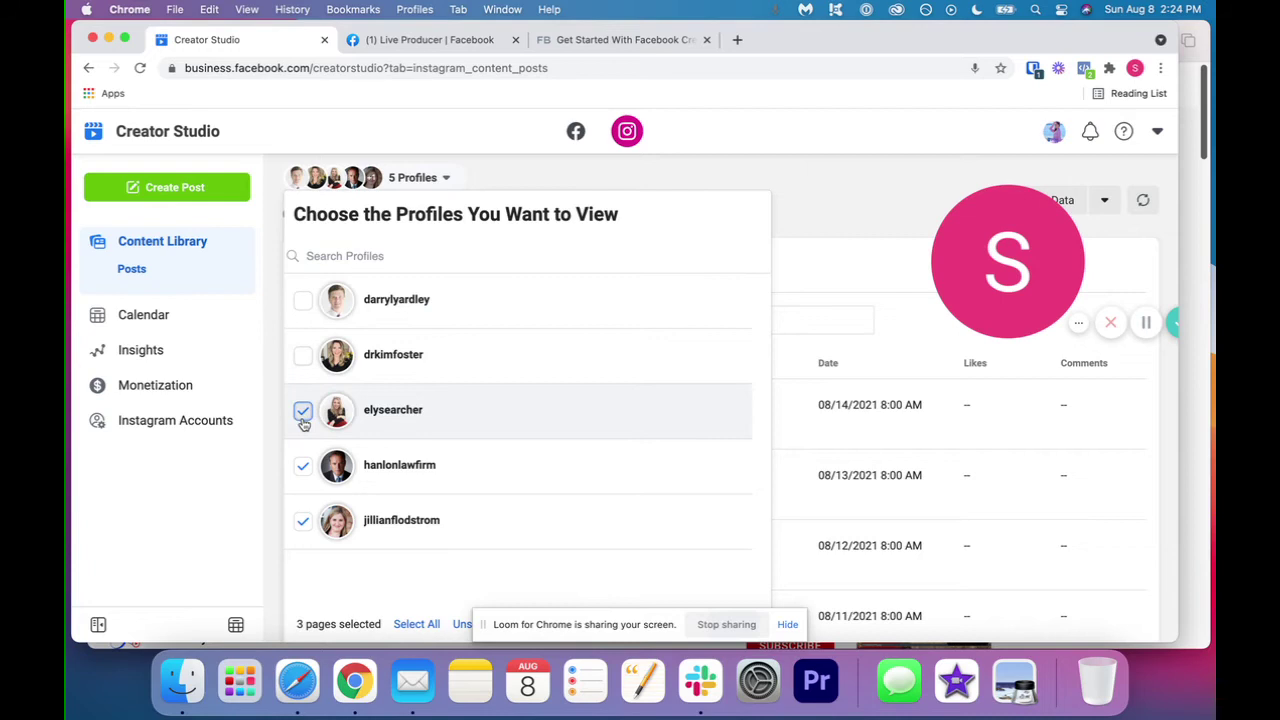
left_click(303, 411)
left_click(303, 465)
left_click(303, 520)
left_click(245, 528)
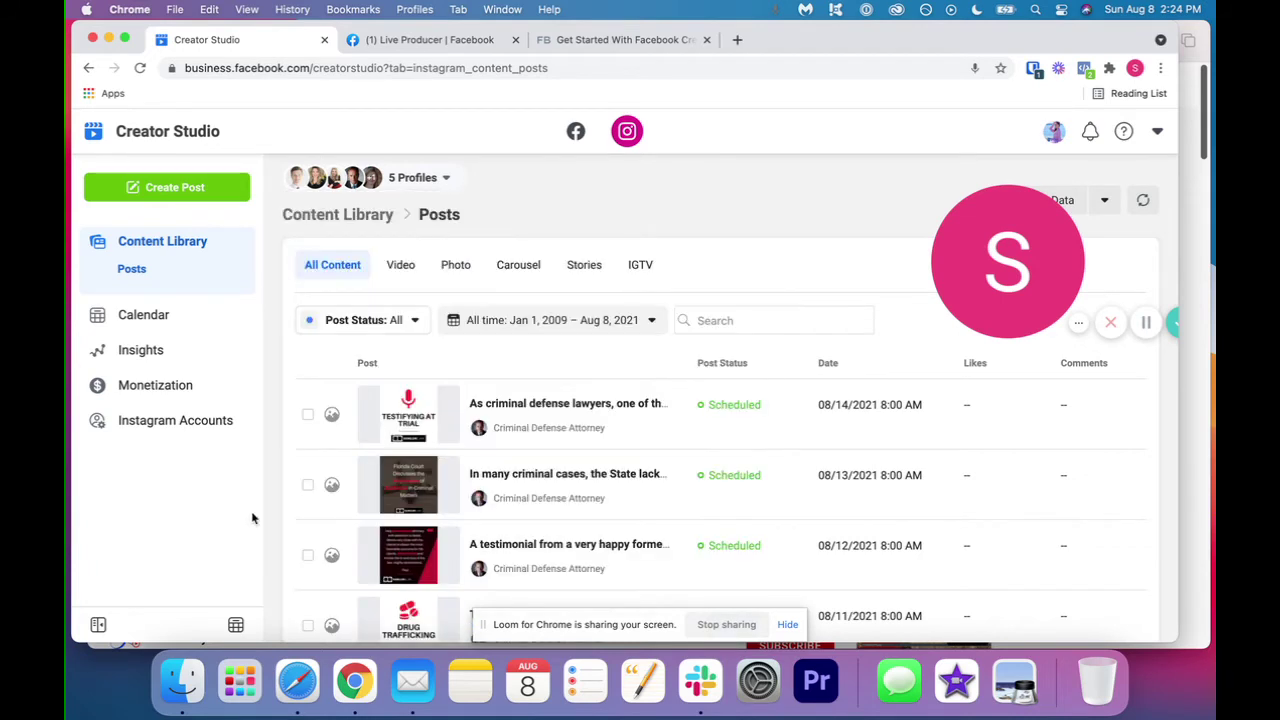
left_click(387, 177)
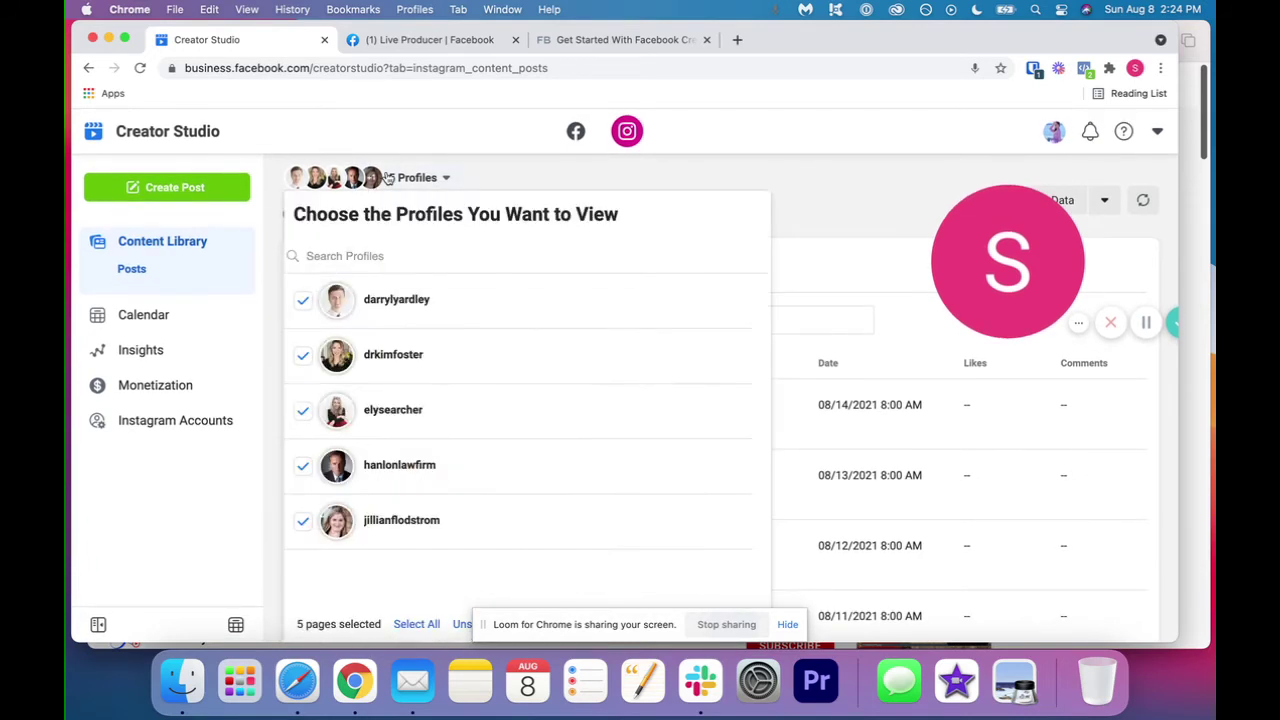
left_click(303, 300)
left_click(303, 411)
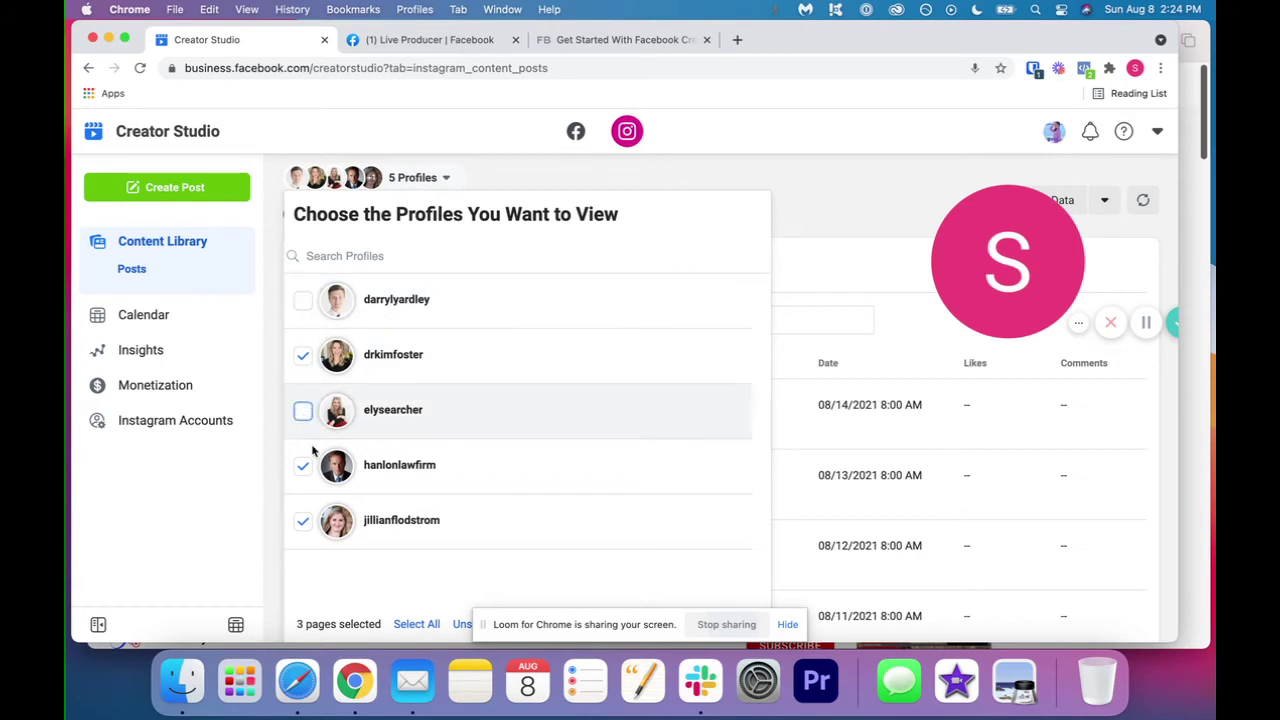
left_click(304, 467)
left_click(305, 521)
left_click(268, 518)
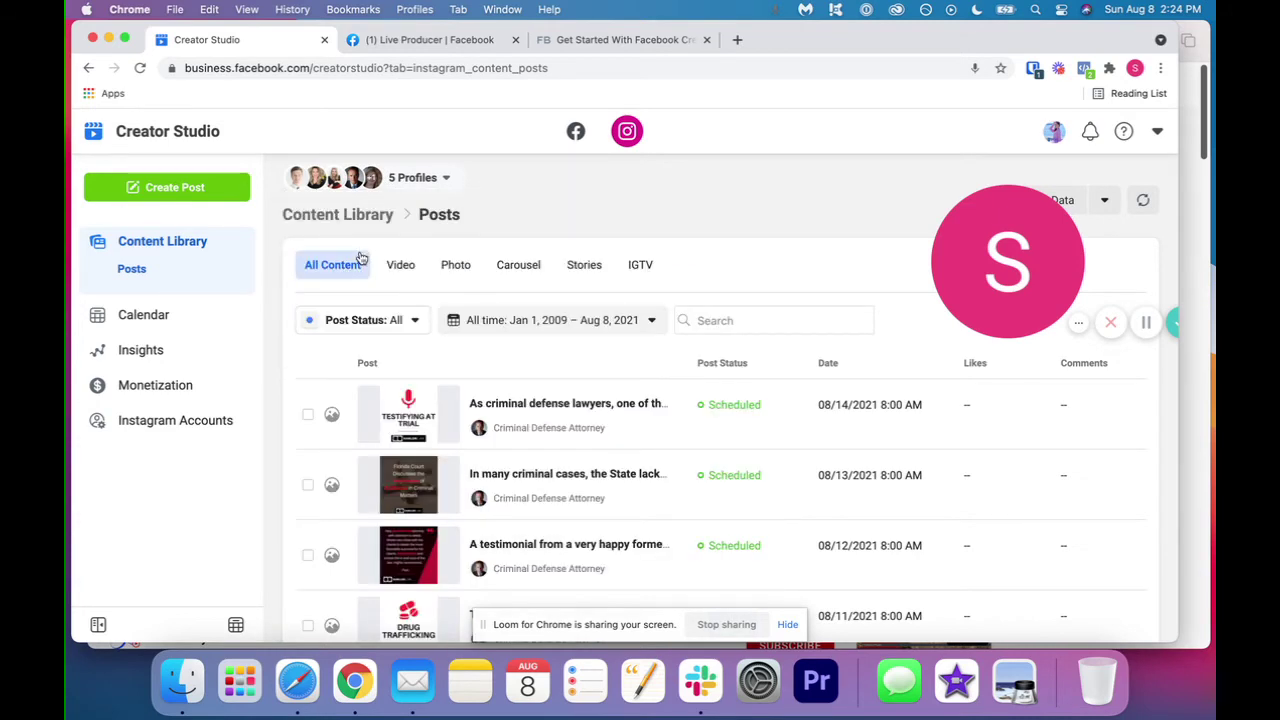
- Limit the Instagram content library to the second listed profile only
left_click_drag(937, 262, 937, 405)
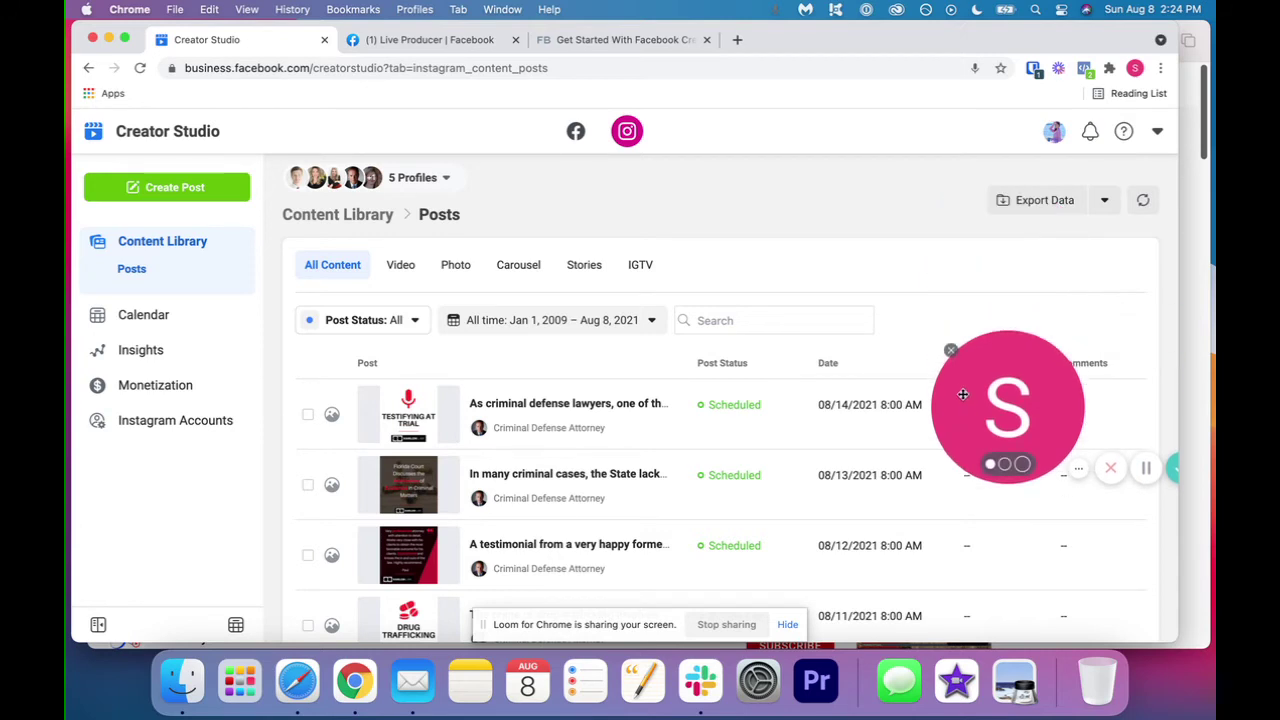
left_click(437, 184)
left_click(303, 300)
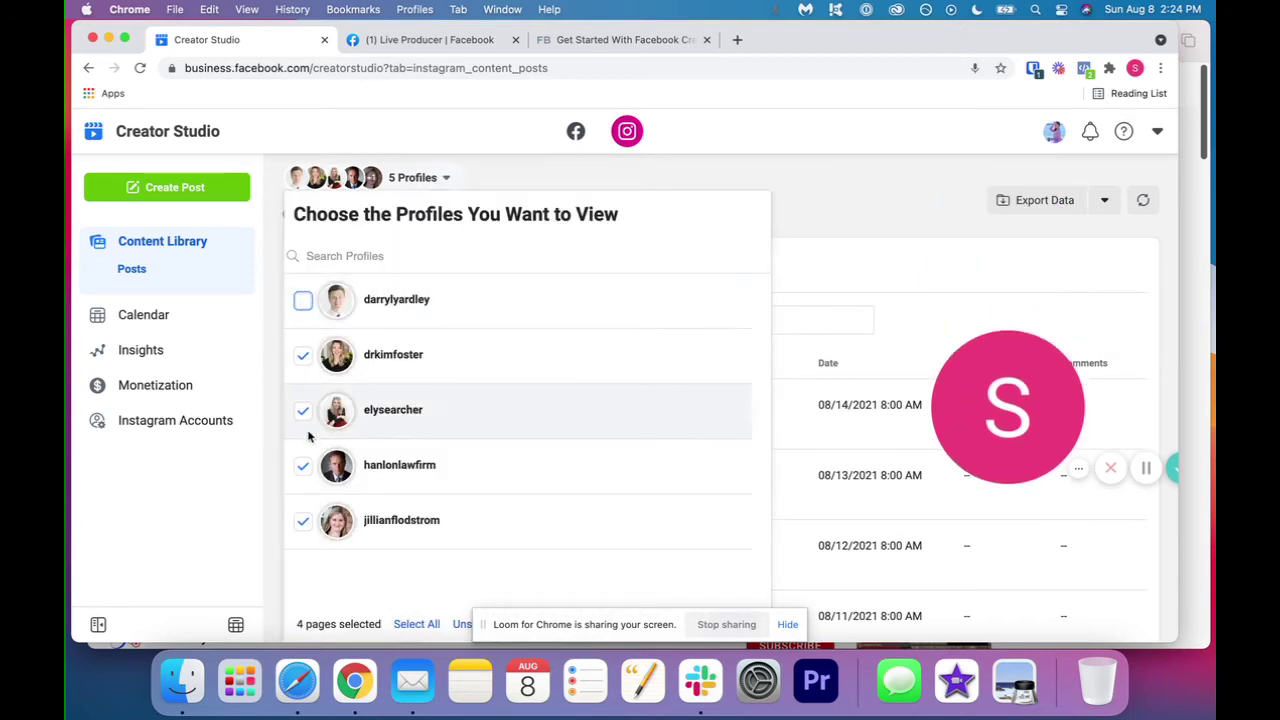
left_click(303, 466)
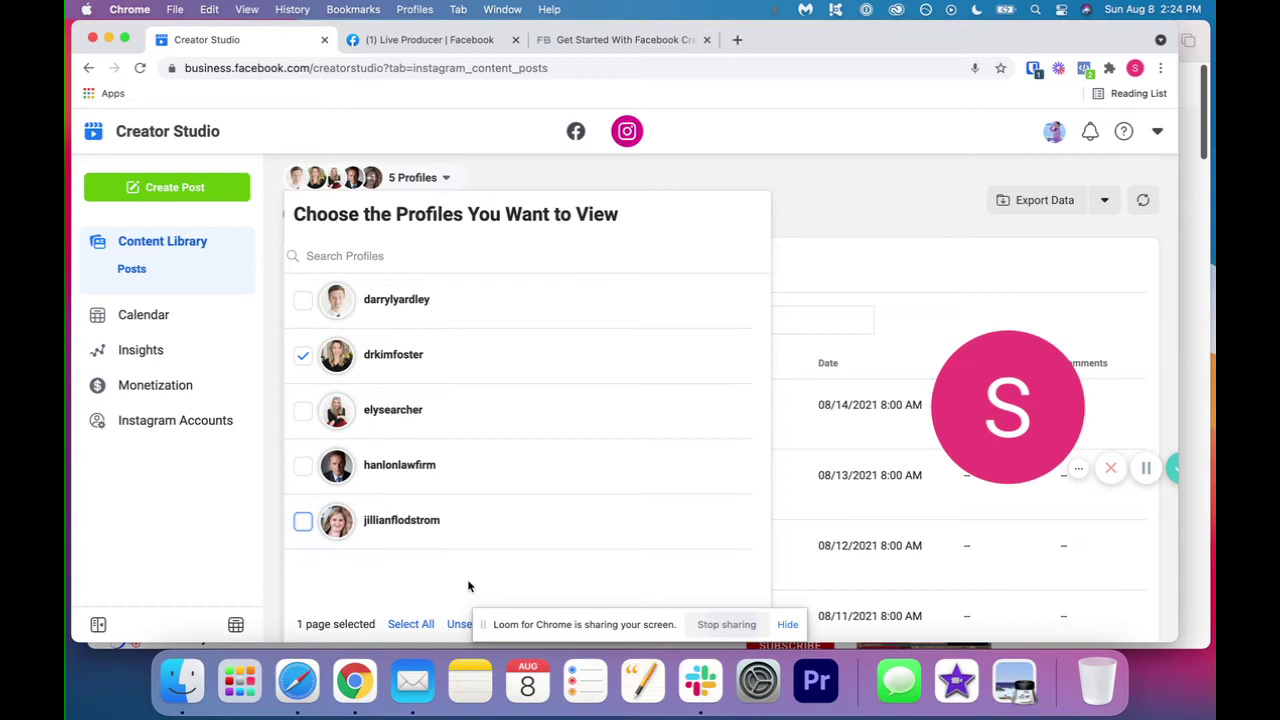
left_click_drag(603, 615, 626, 548)
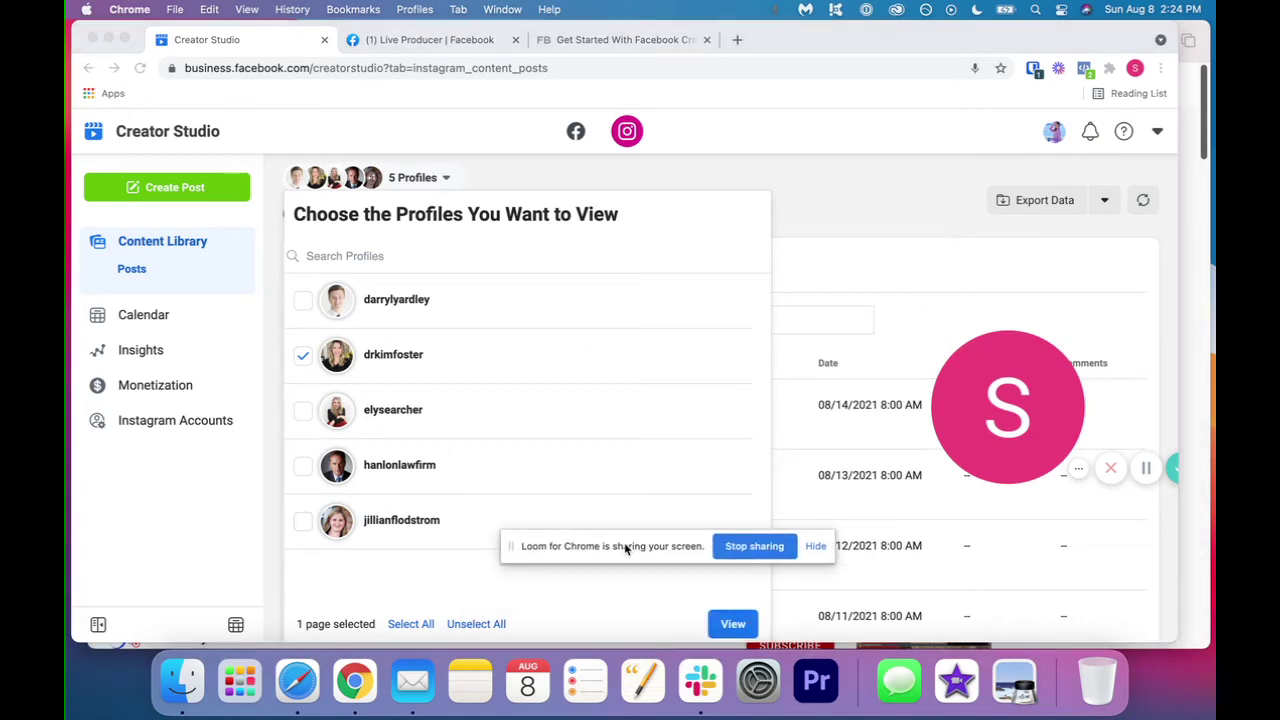
left_click(733, 625)
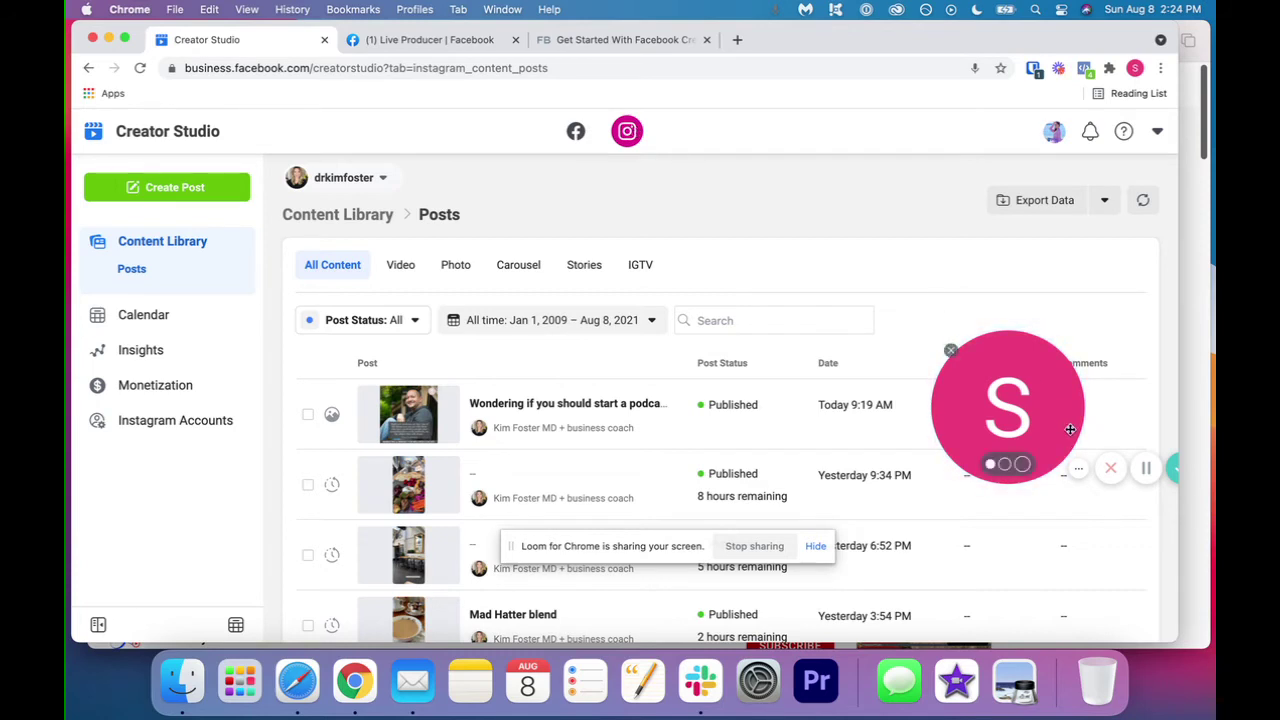
left_click_drag(1071, 438, 1028, 594)
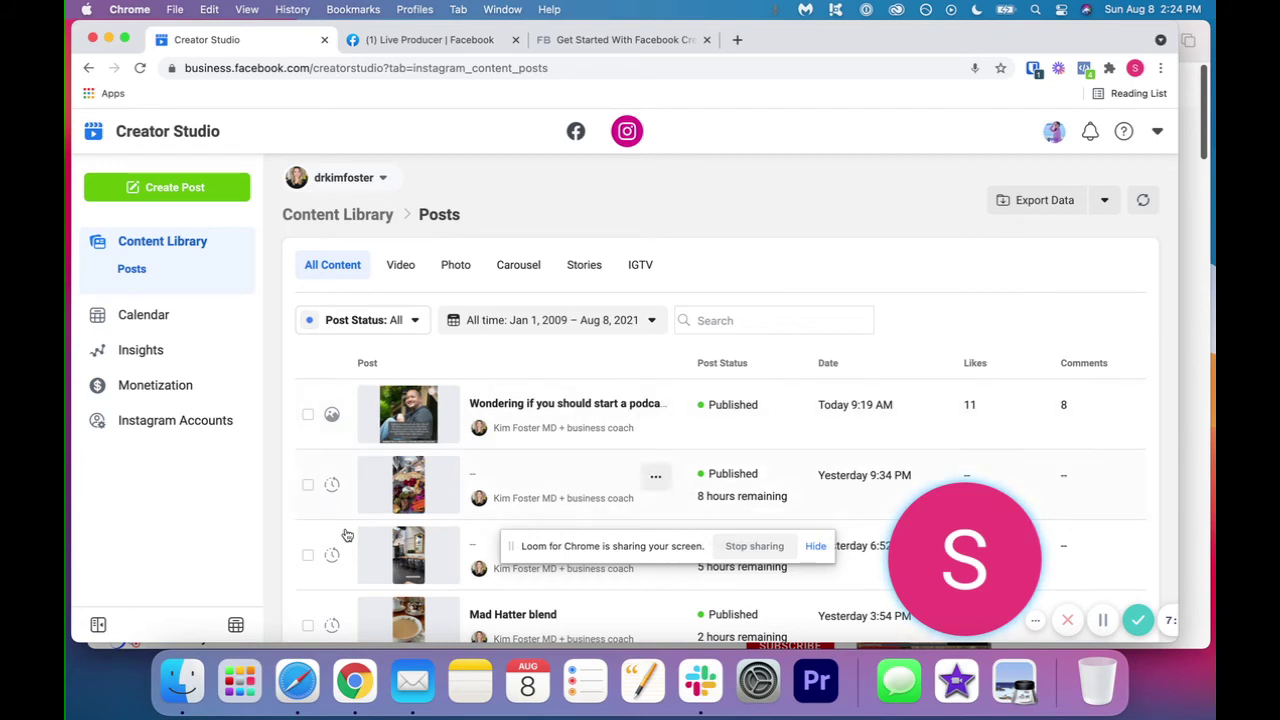
- Review the post status options and browse the Video, Photo, Carousel, Stories and IGTV lists, returning to All Content
left_click(406, 317)
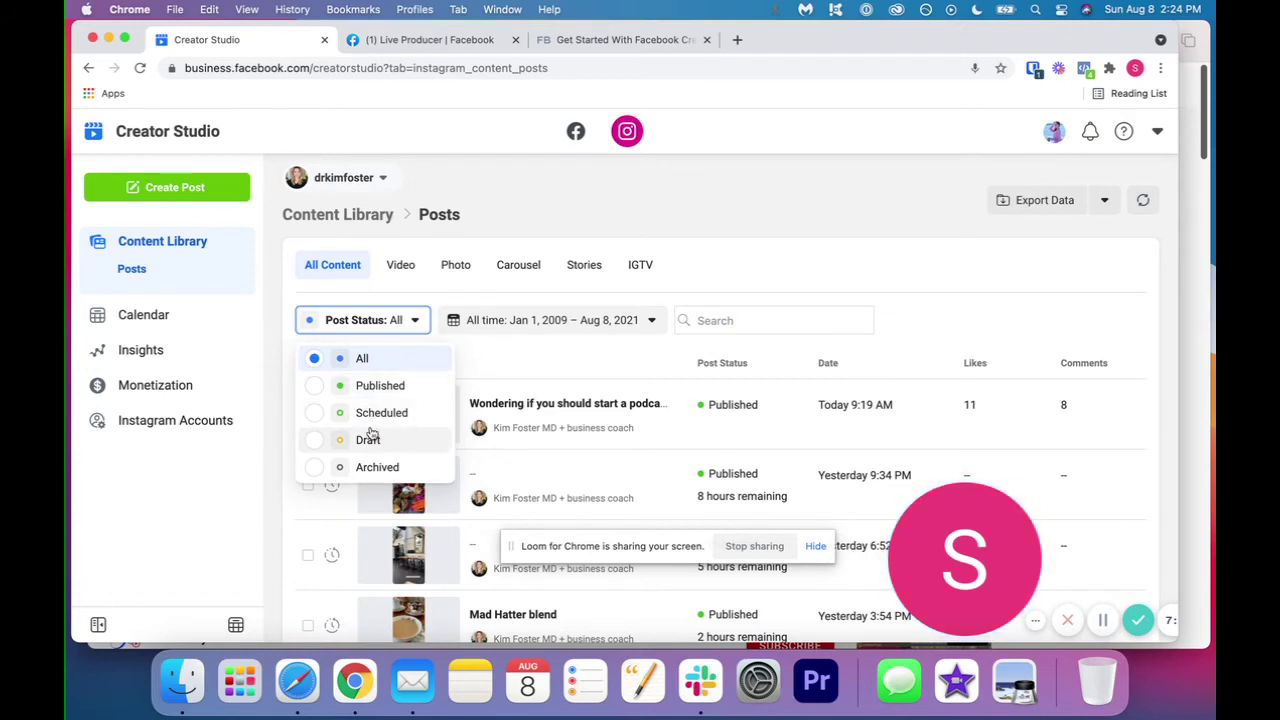
left_click(398, 244)
left_click(403, 267)
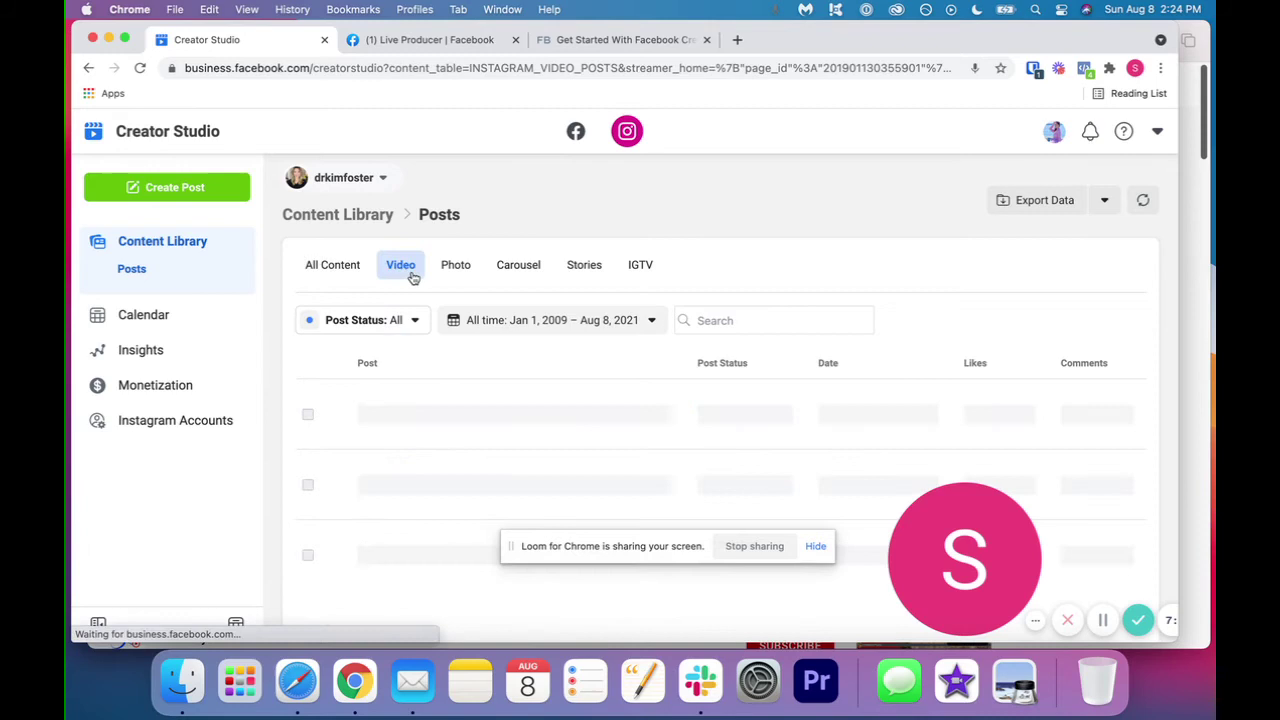
left_click(458, 268)
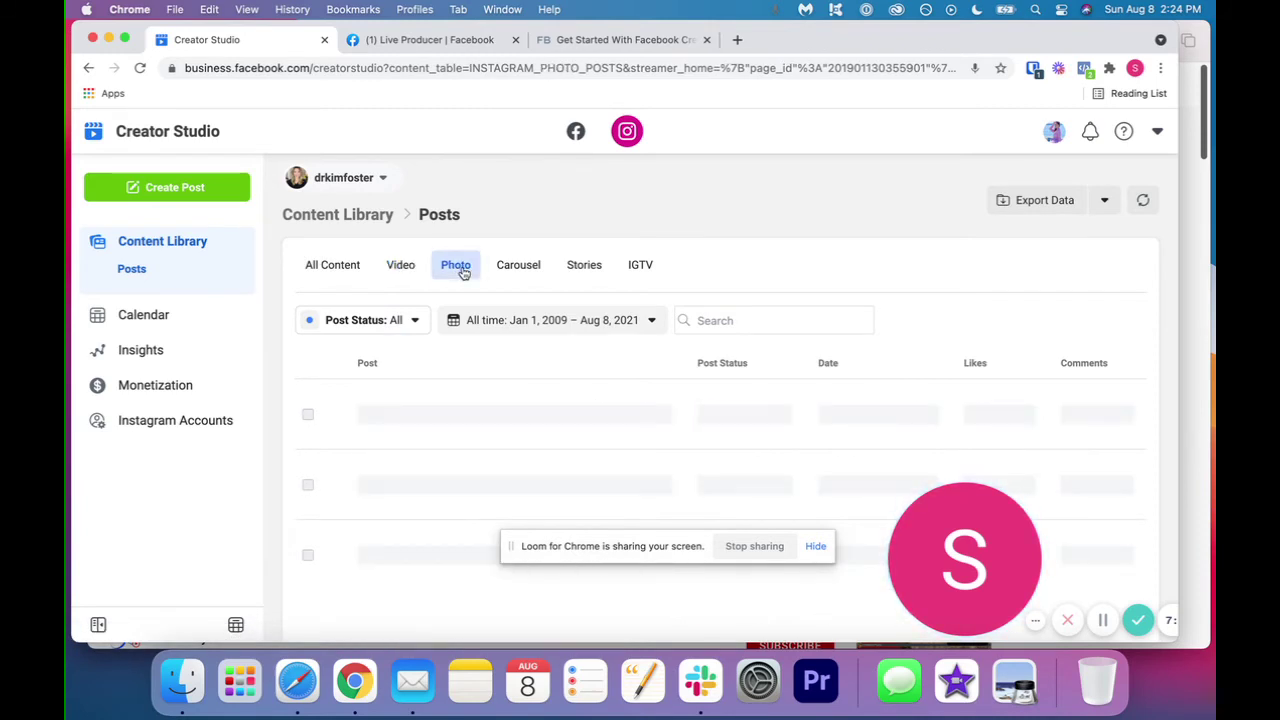
left_click(518, 266)
left_click(583, 266)
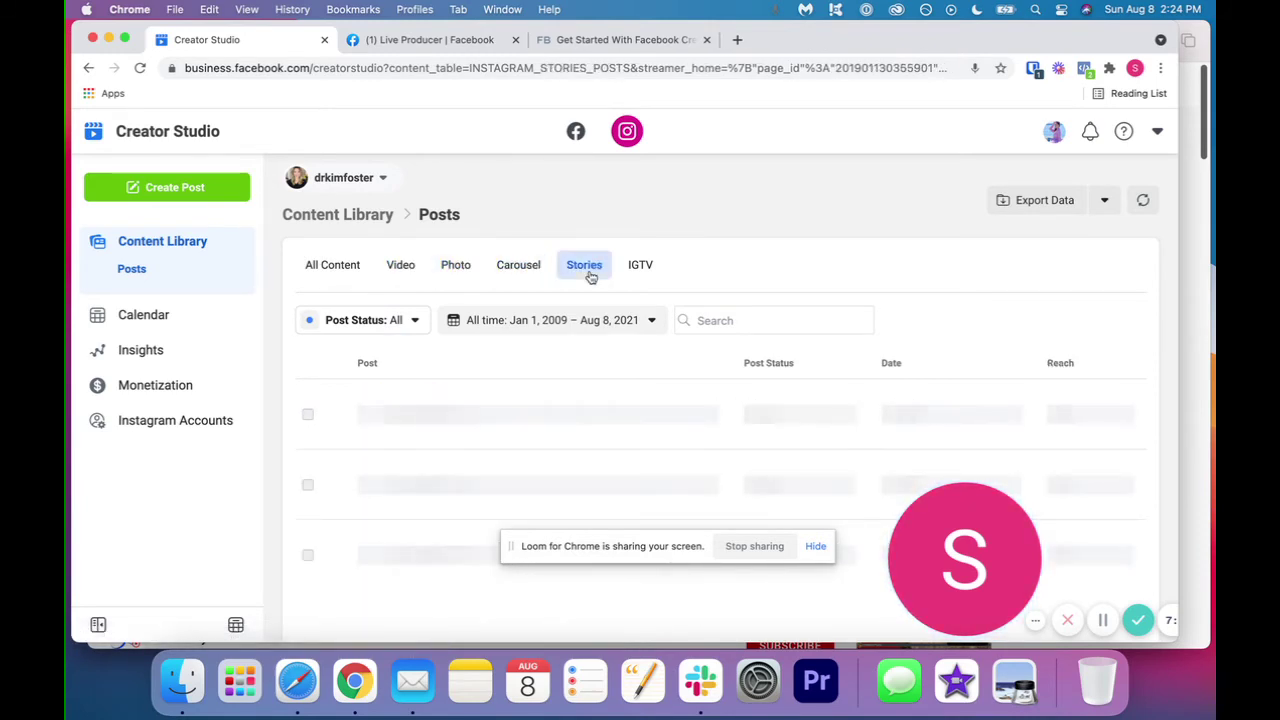
left_click(640, 267)
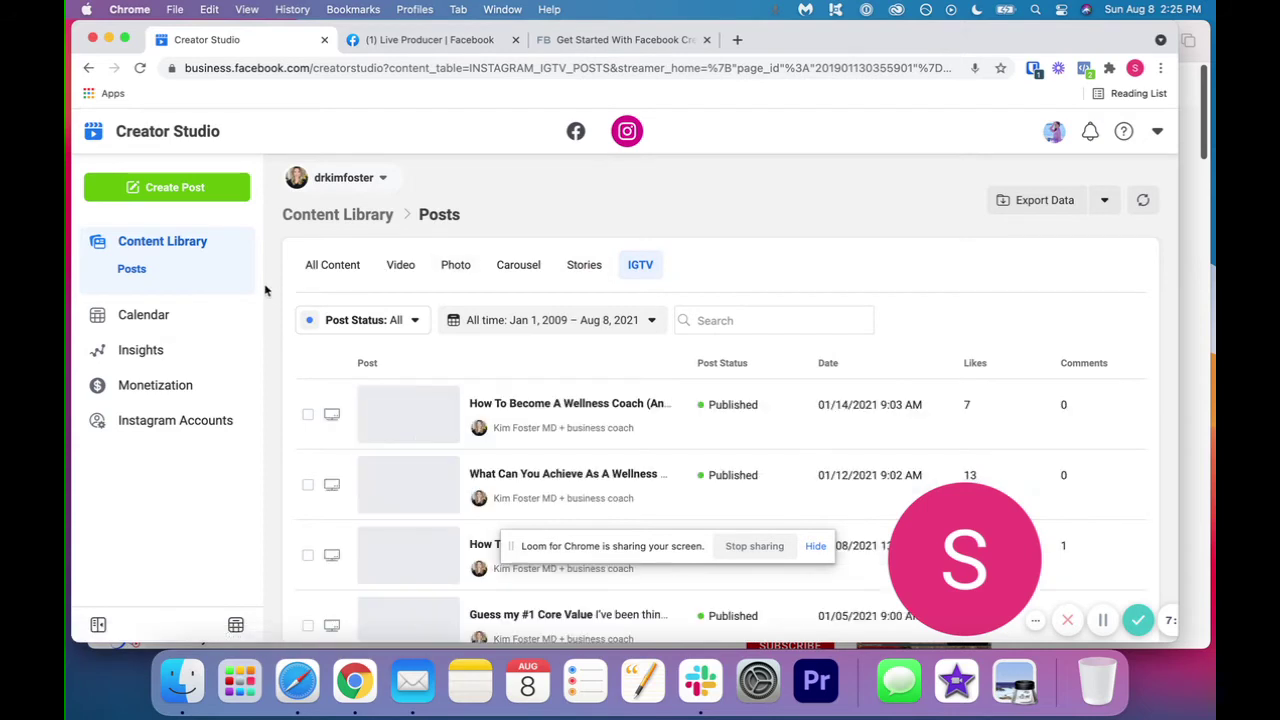
left_click(322, 268)
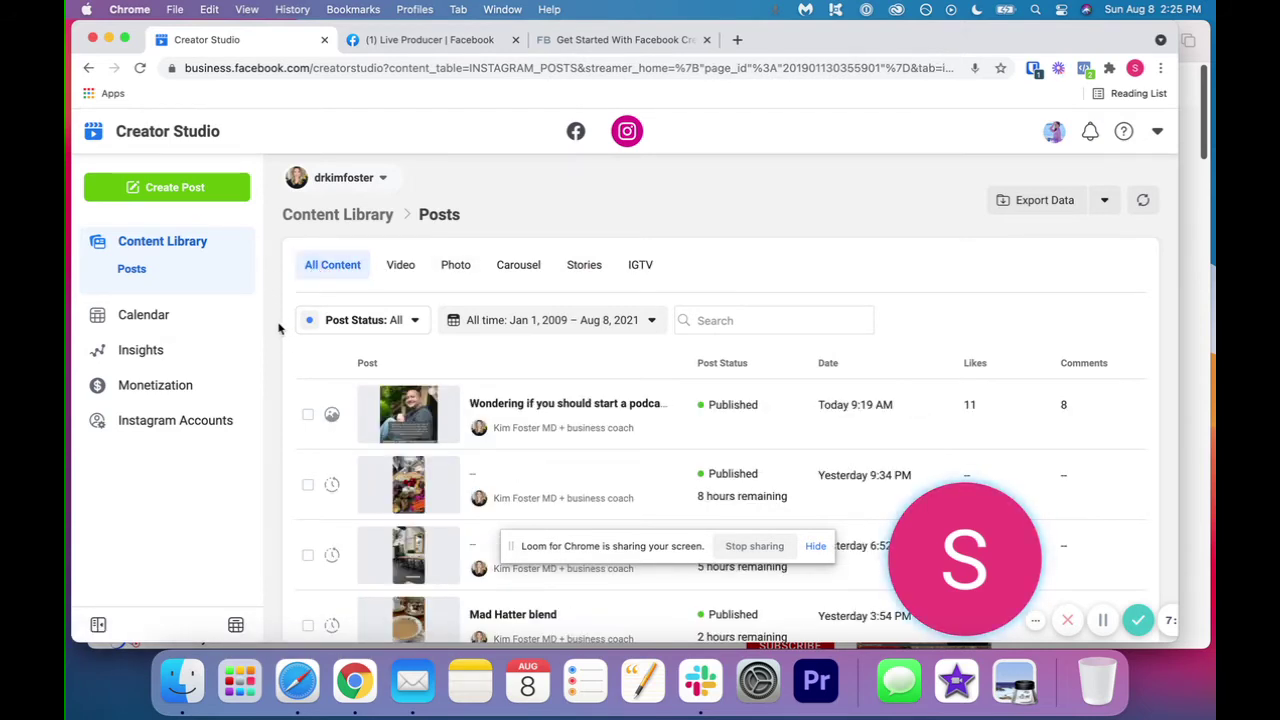
- Start a new Instagram Feed post for the second listed account and look over its caption, location and content sections
left_click(207, 195)
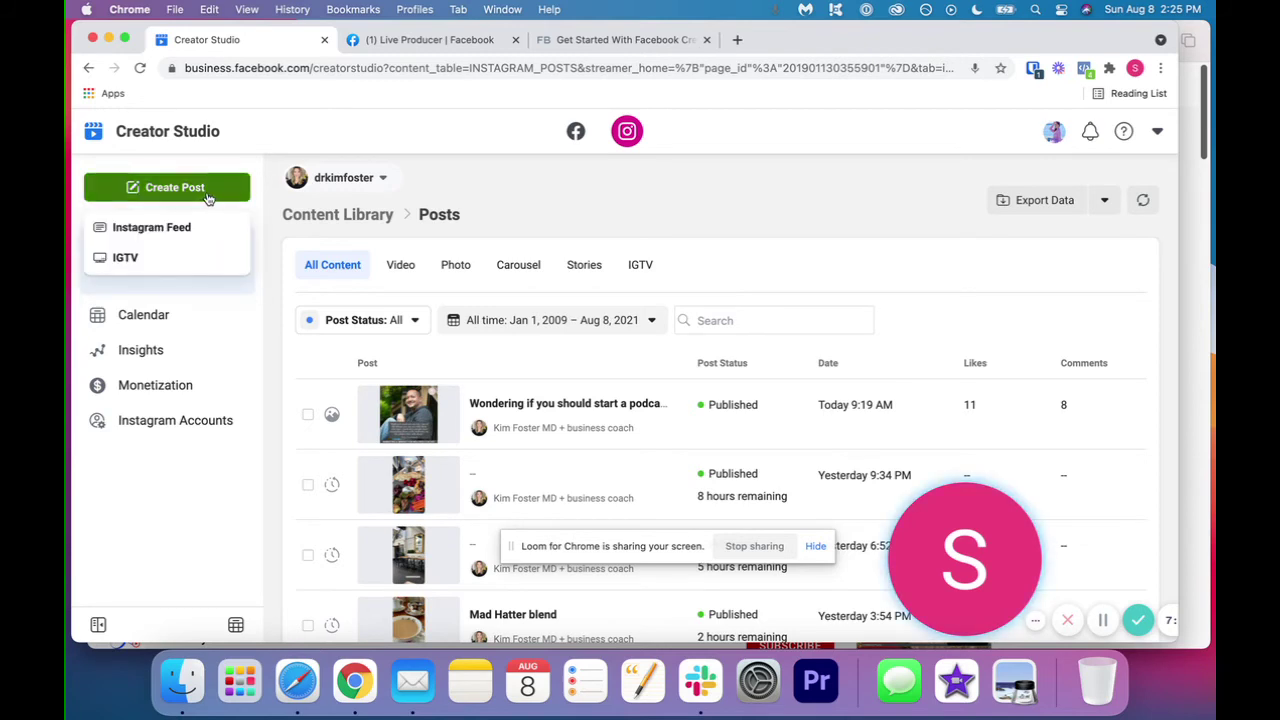
left_click(170, 229)
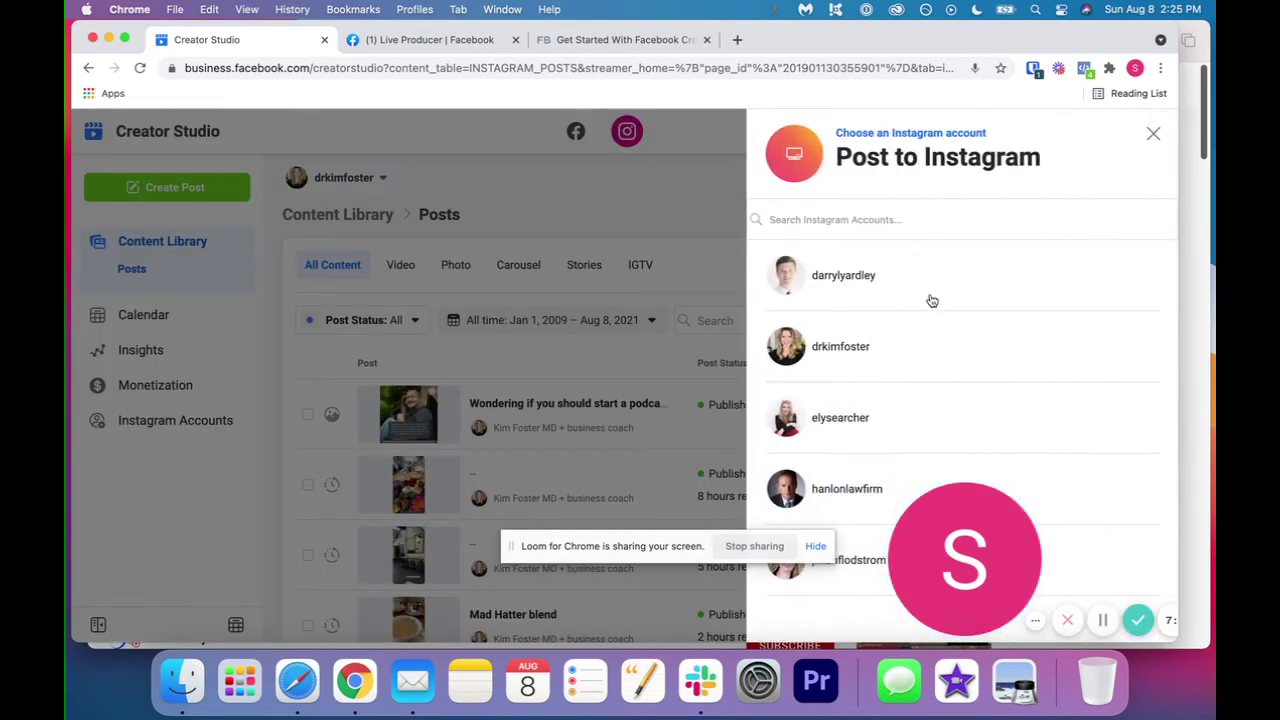
left_click(840, 346)
scroll(703, 289, "down", 3)
scroll(703, 289, "up", 3)
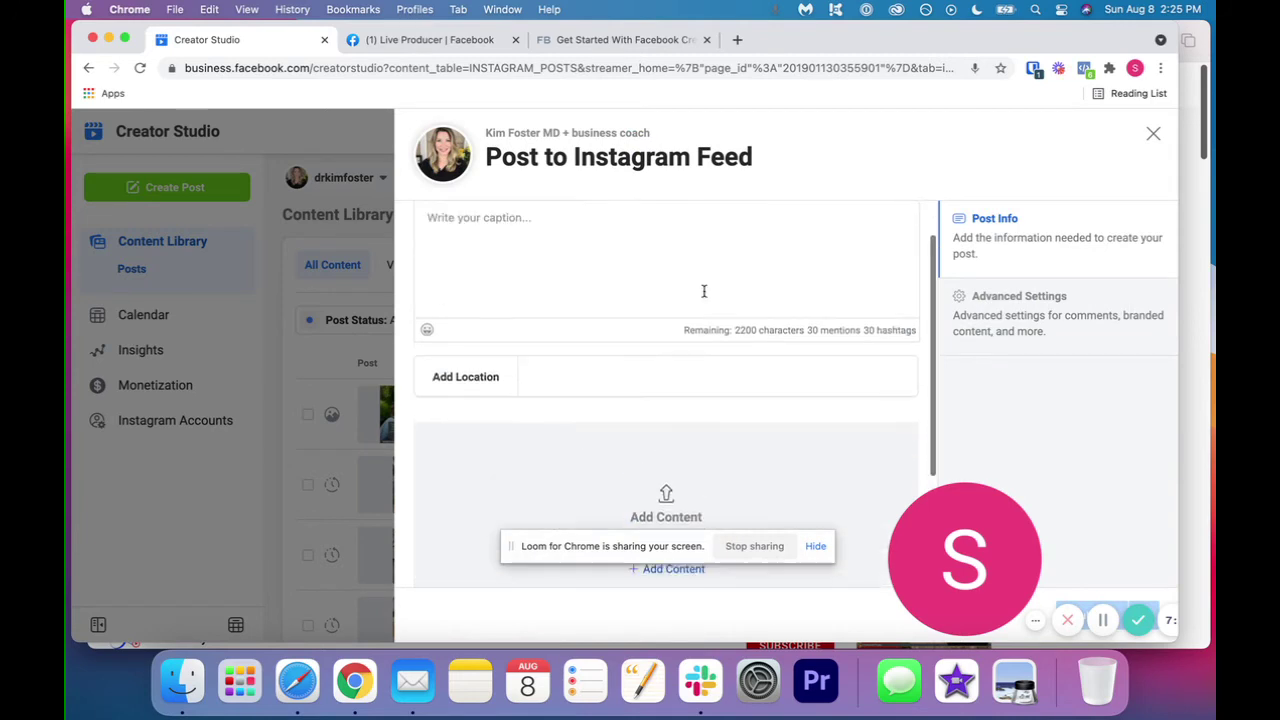
scroll(584, 335, "down", 3)
scroll(569, 351, "up", 3)
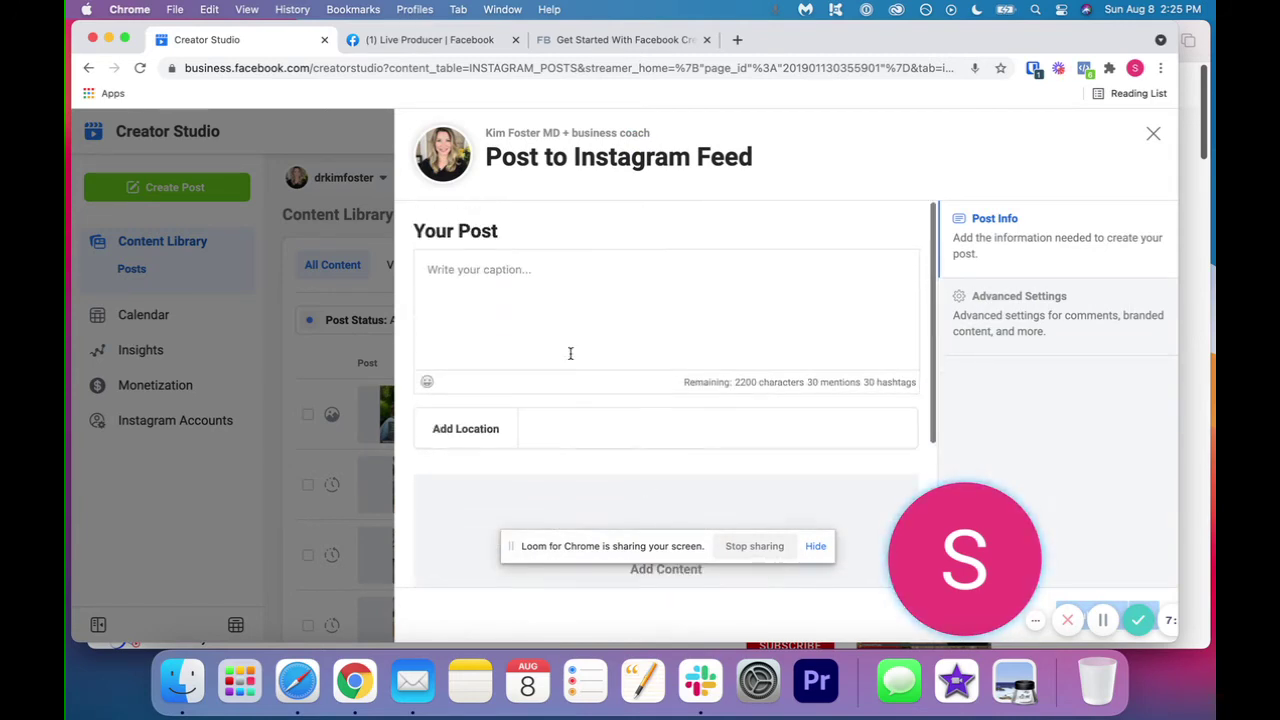
- Enter the trial caption "fjlkdajfl" and check the remaining character, mention and hashtag allowances
left_click(477, 273)
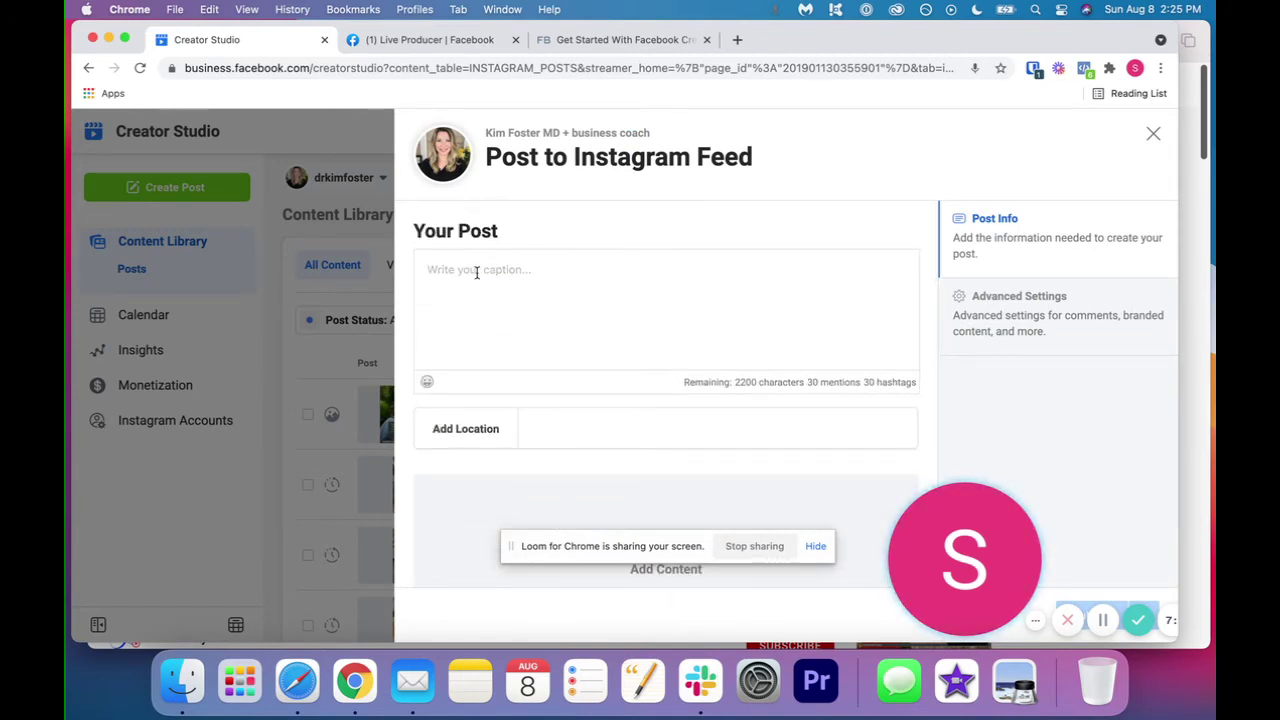
type("fjlkdajfl")
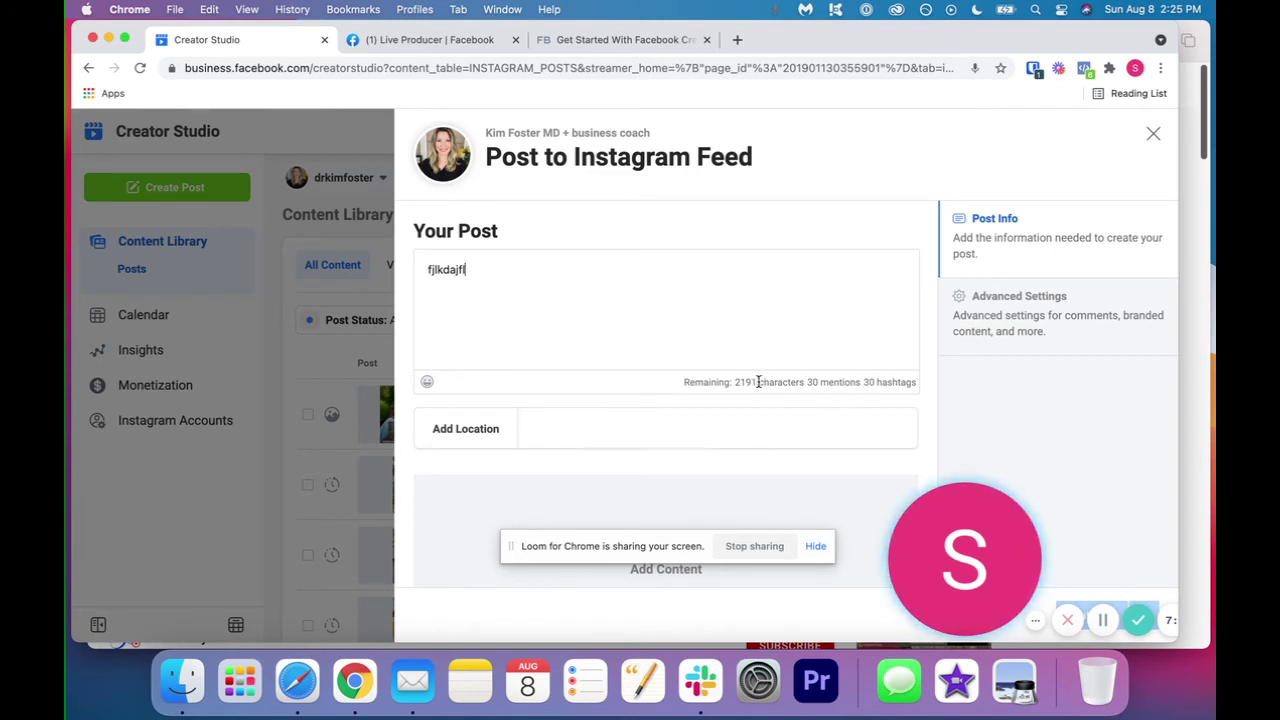
left_click_drag(735, 382, 914, 381)
left_click(864, 383)
left_click(592, 298)
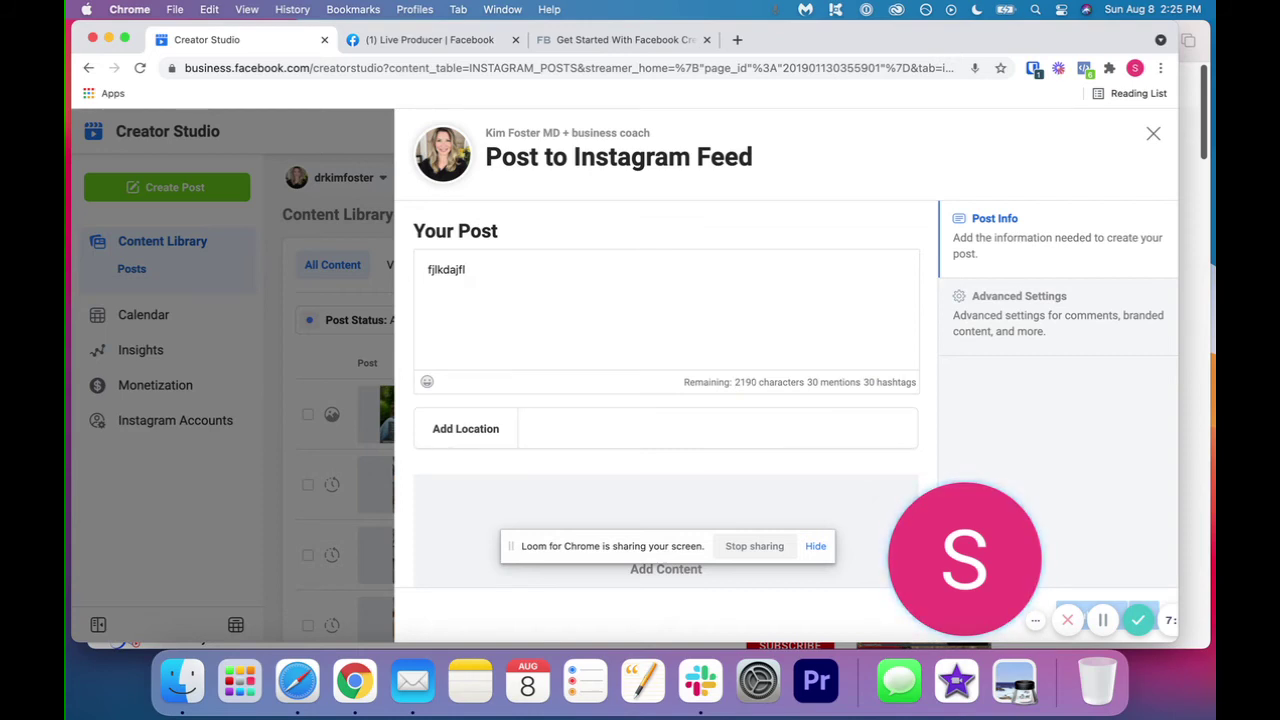
- Add the suggested hashtag #victoriabccanada to the end of the caption
type("#vic")
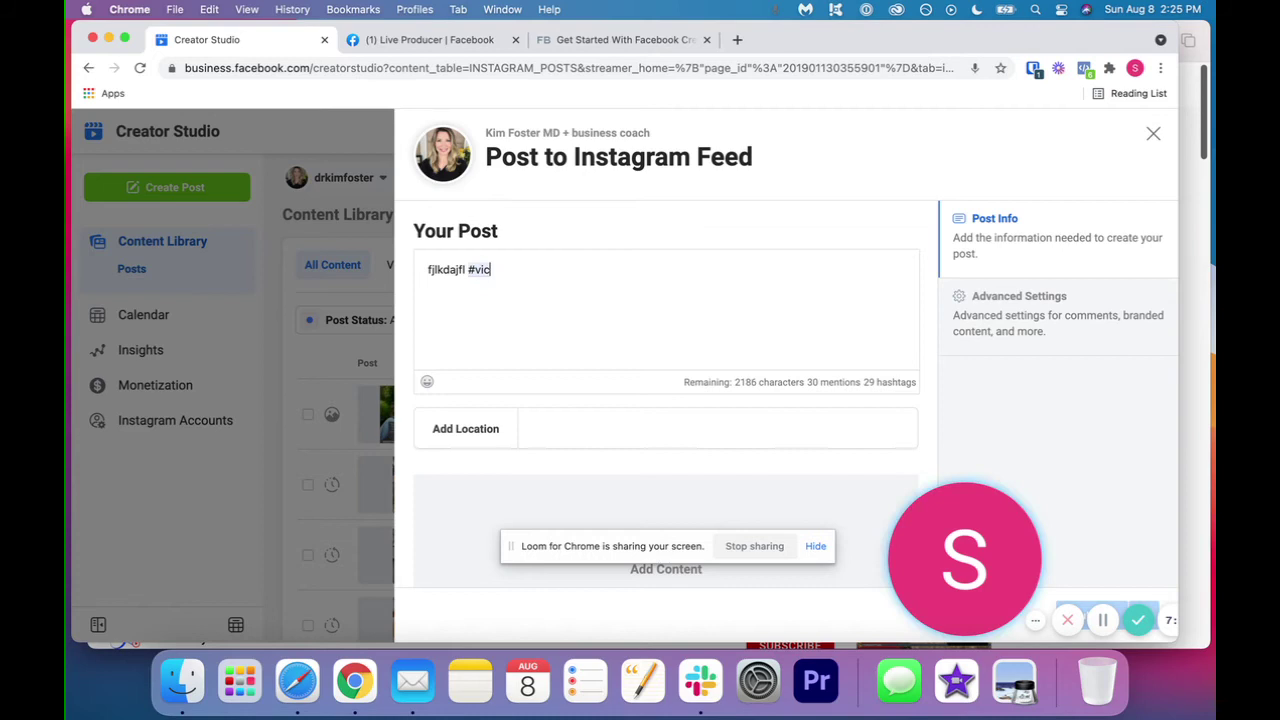
type("toria")
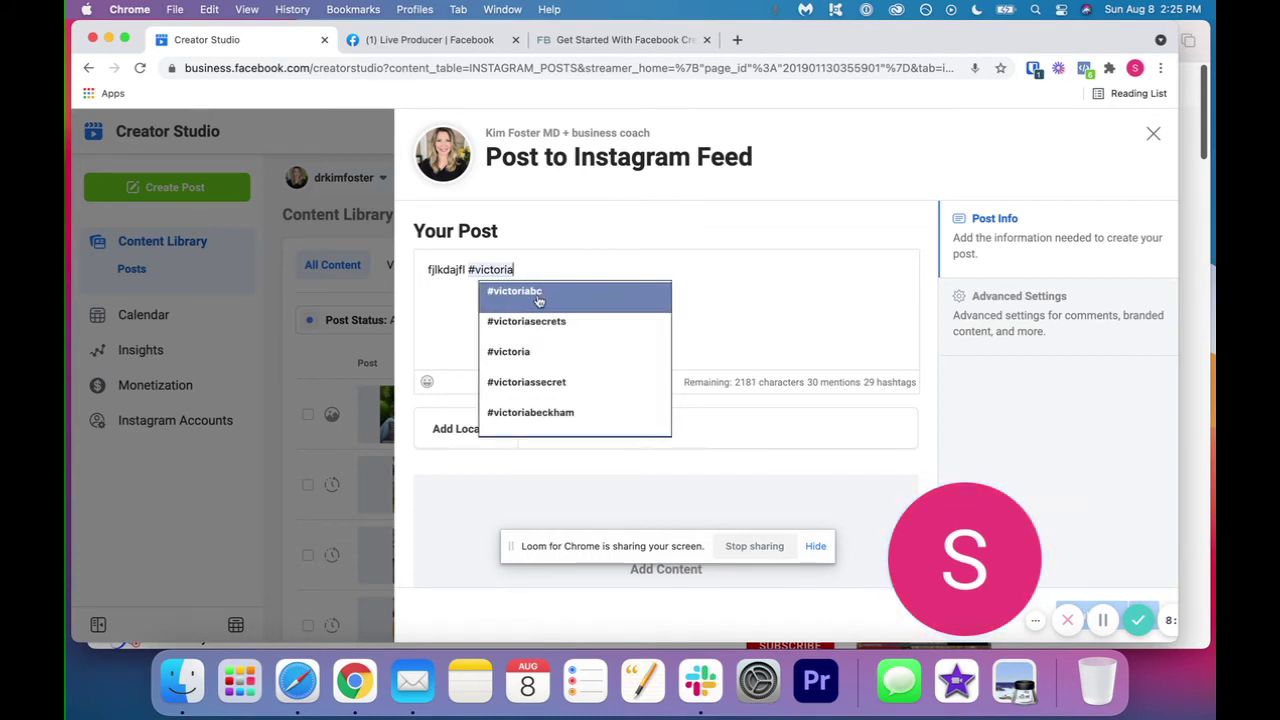
type("bc")
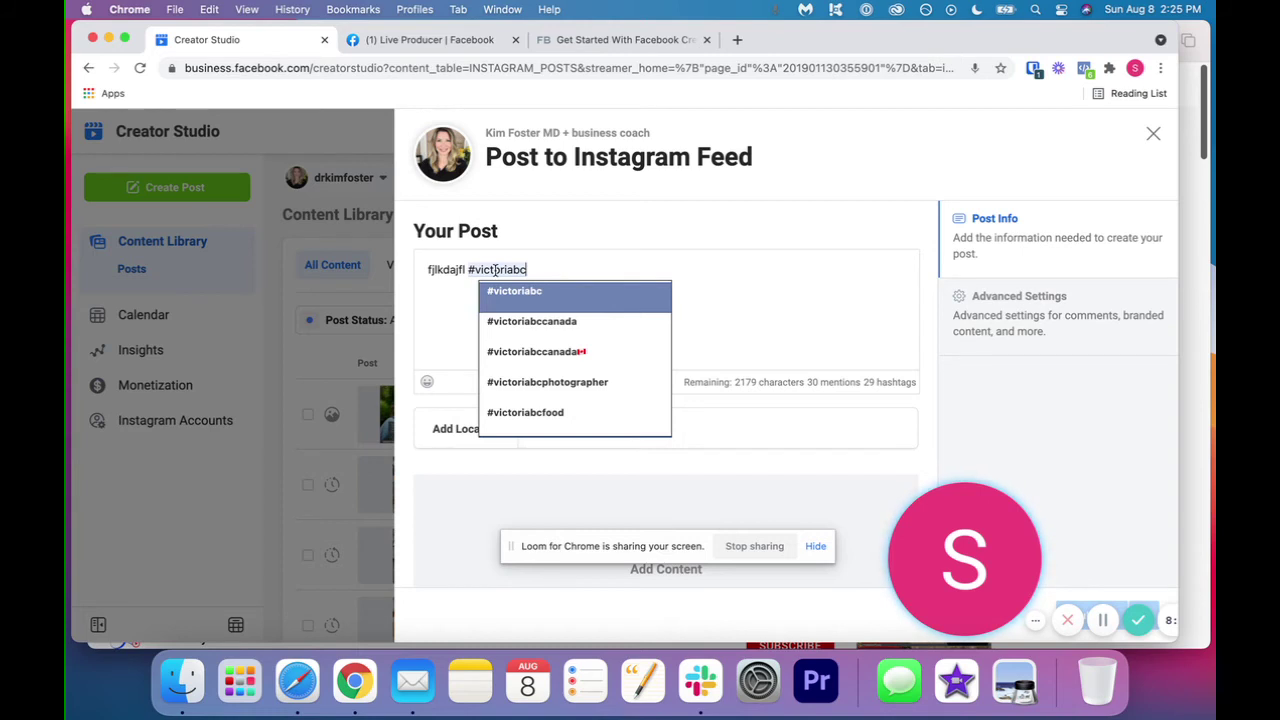
left_click(520, 321)
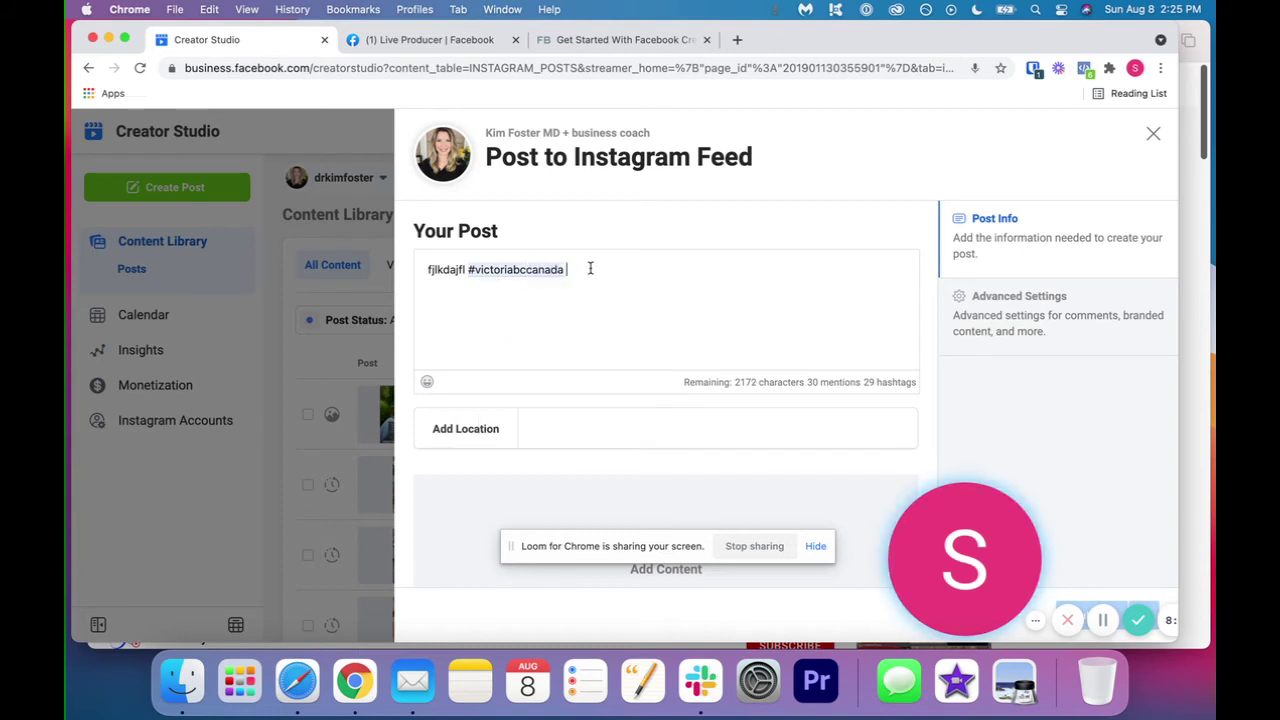
- Delete the entire trial caption together with its hashtag
left_click_drag(590, 268, 434, 270)
key("BackSpace")
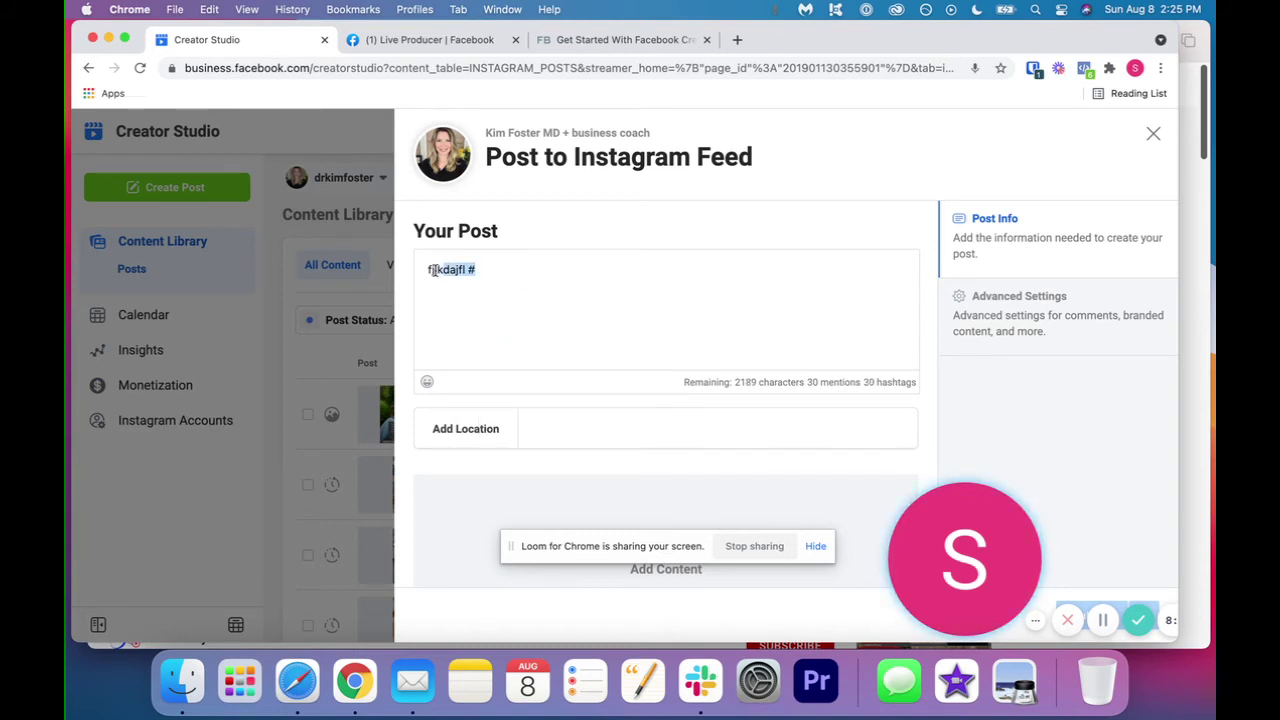
key("BackSpace")
- Look over the emoji choices available for the caption, inserting none
scroll(423, 371, "down", 2)
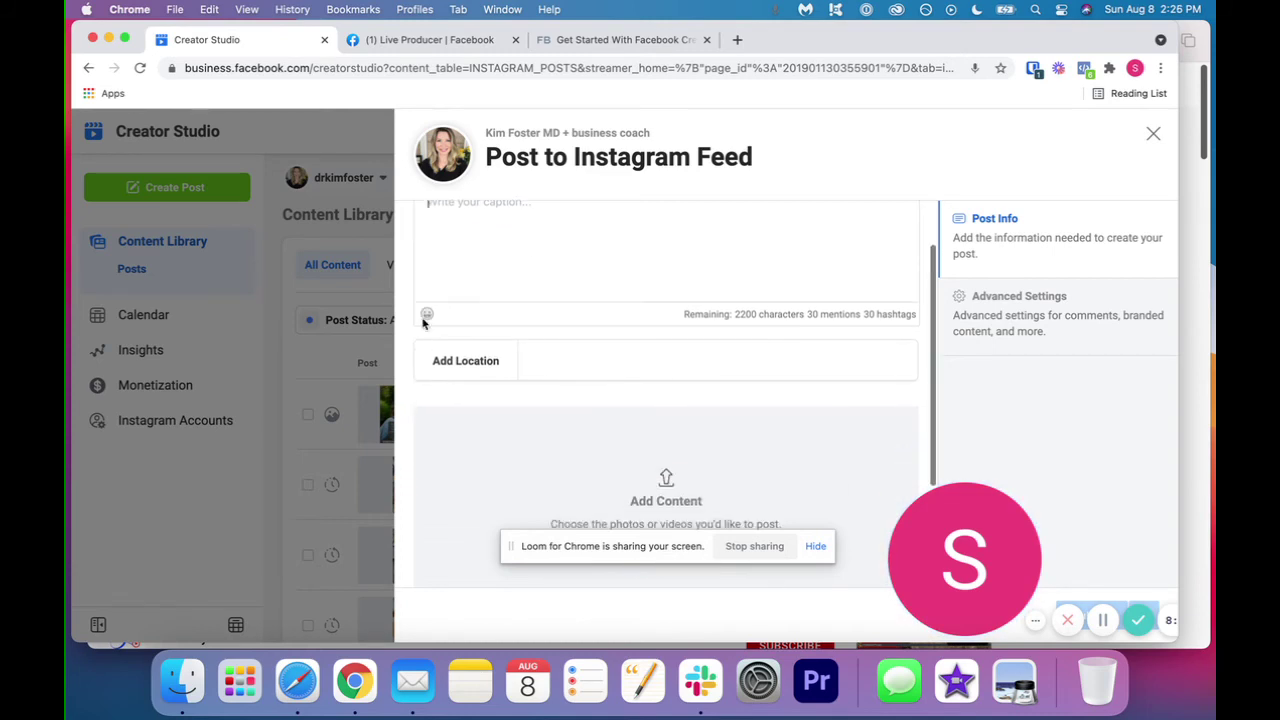
left_click(428, 315)
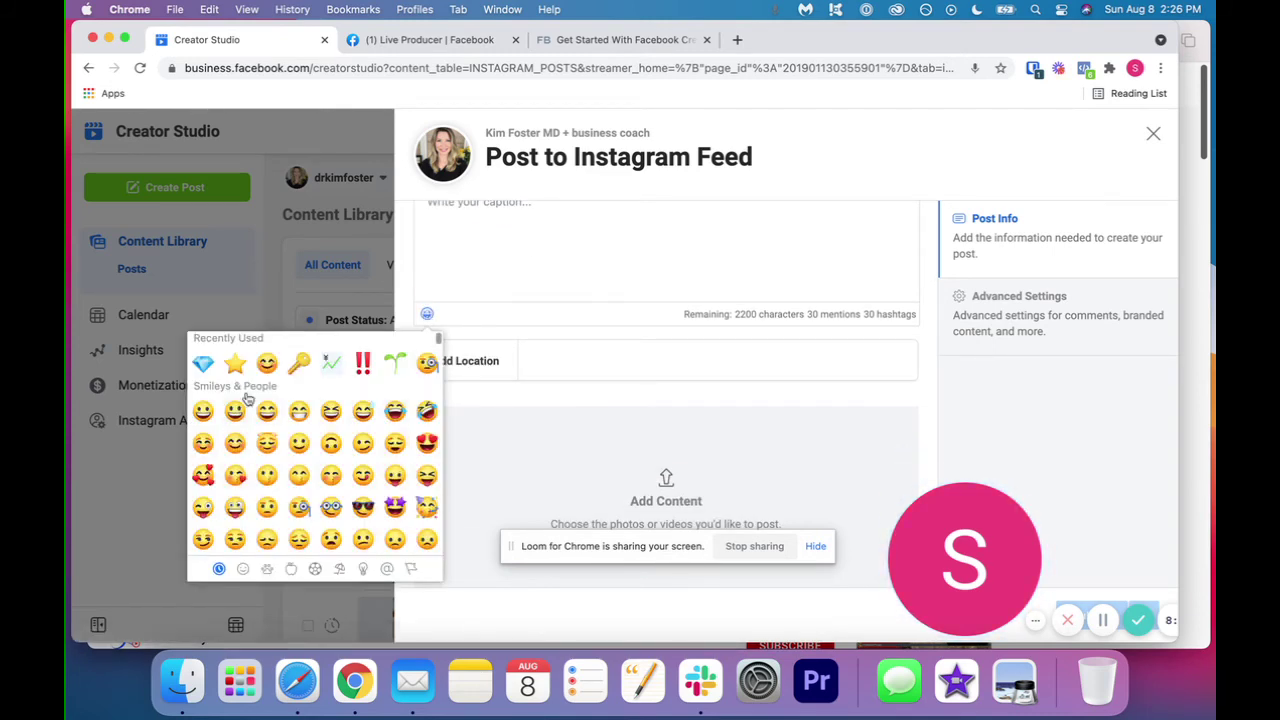
left_click(523, 390)
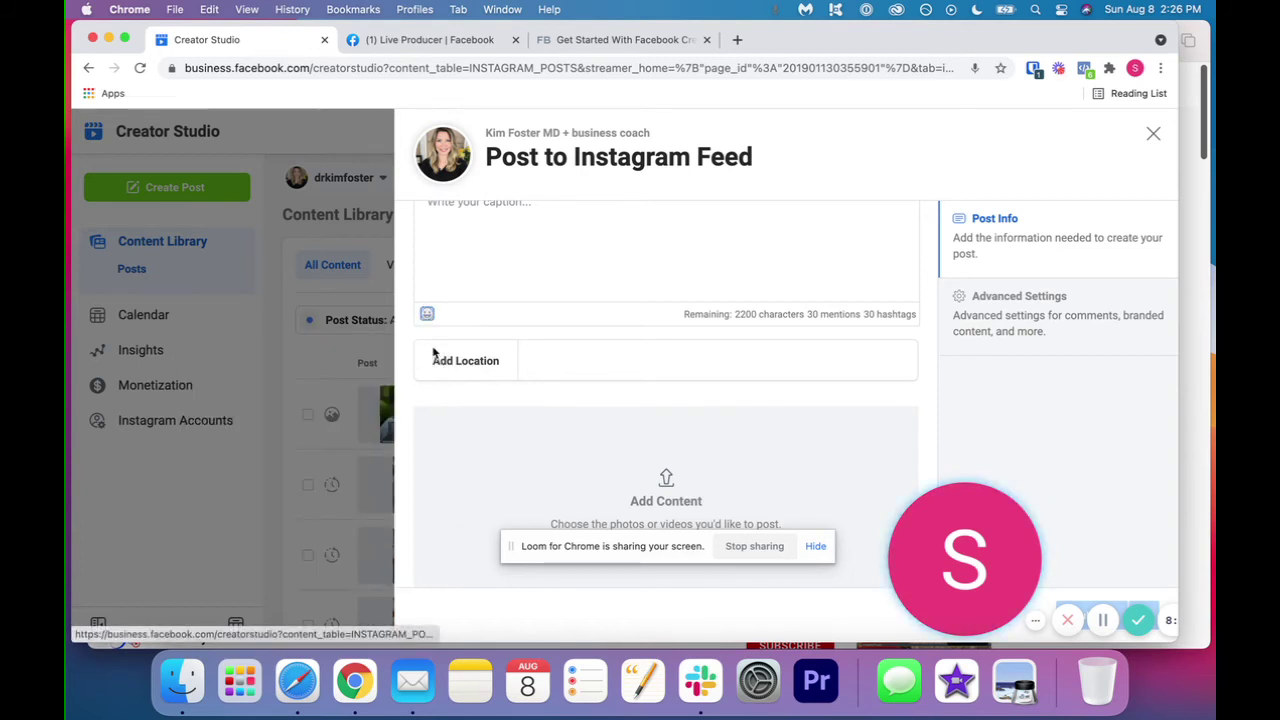
- Set the post's location to Victoria, British Columbia
scroll(582, 360, "down", 1)
left_click(582, 360)
type("vic")
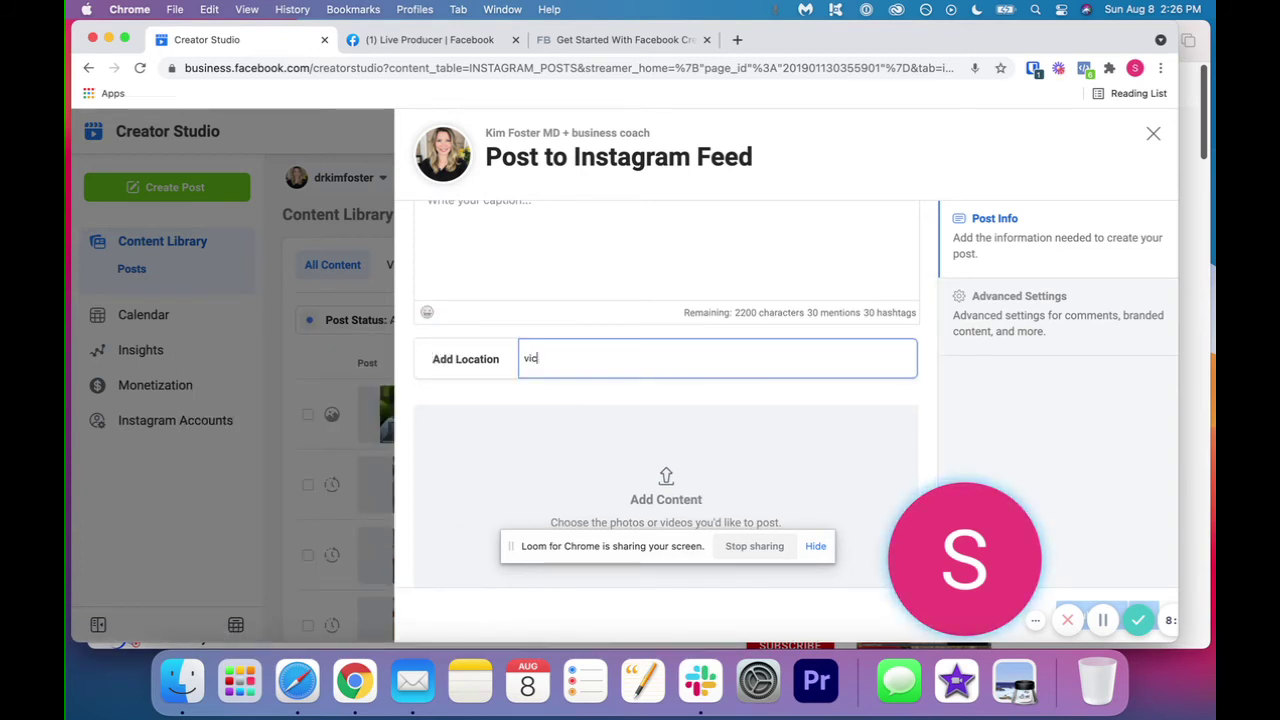
type("toria")
left_click(592, 382)
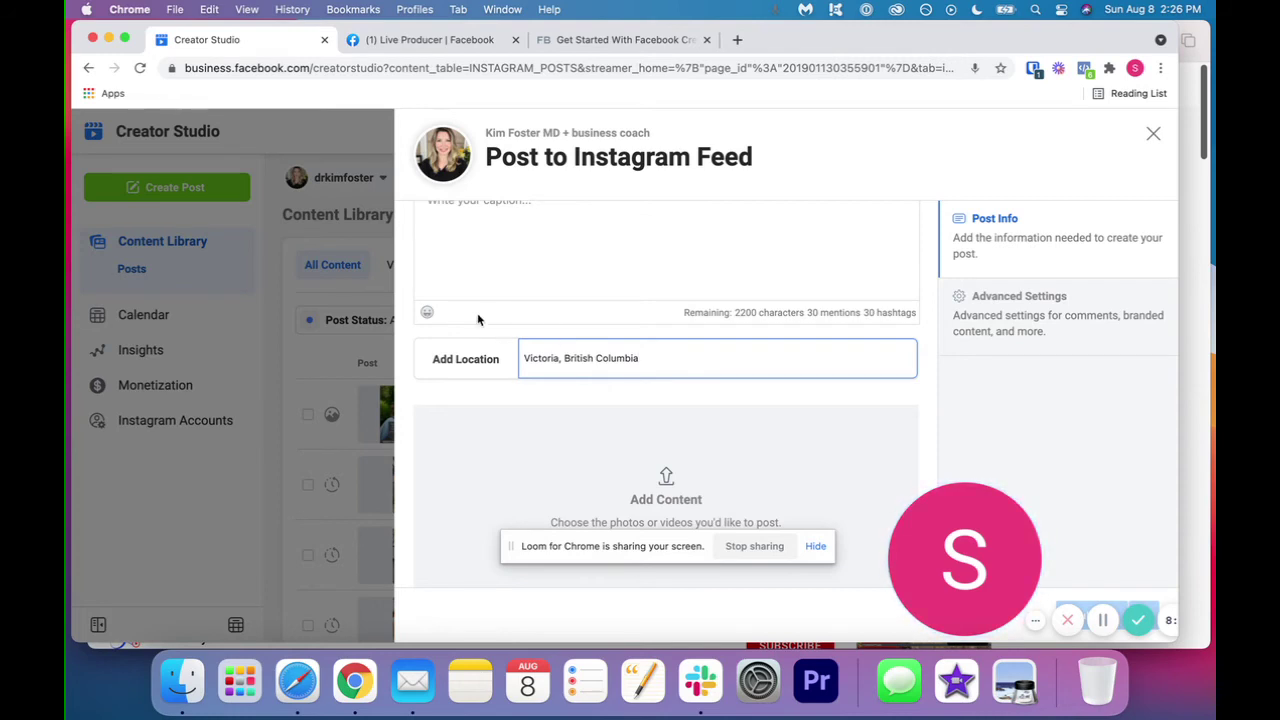
- Look over the desktop files offered for upload as the post's content, choosing none
left_click_drag(523, 357, 676, 357)
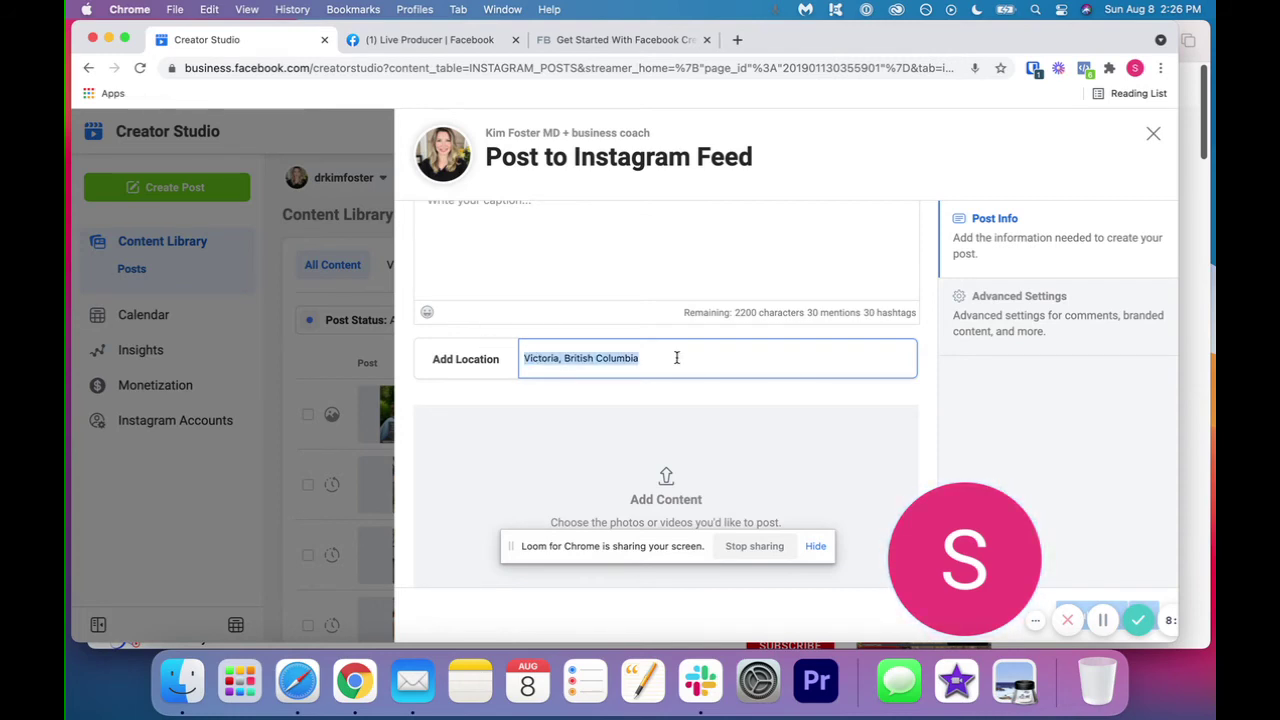
left_click(676, 357)
scroll(632, 385, "down", 3)
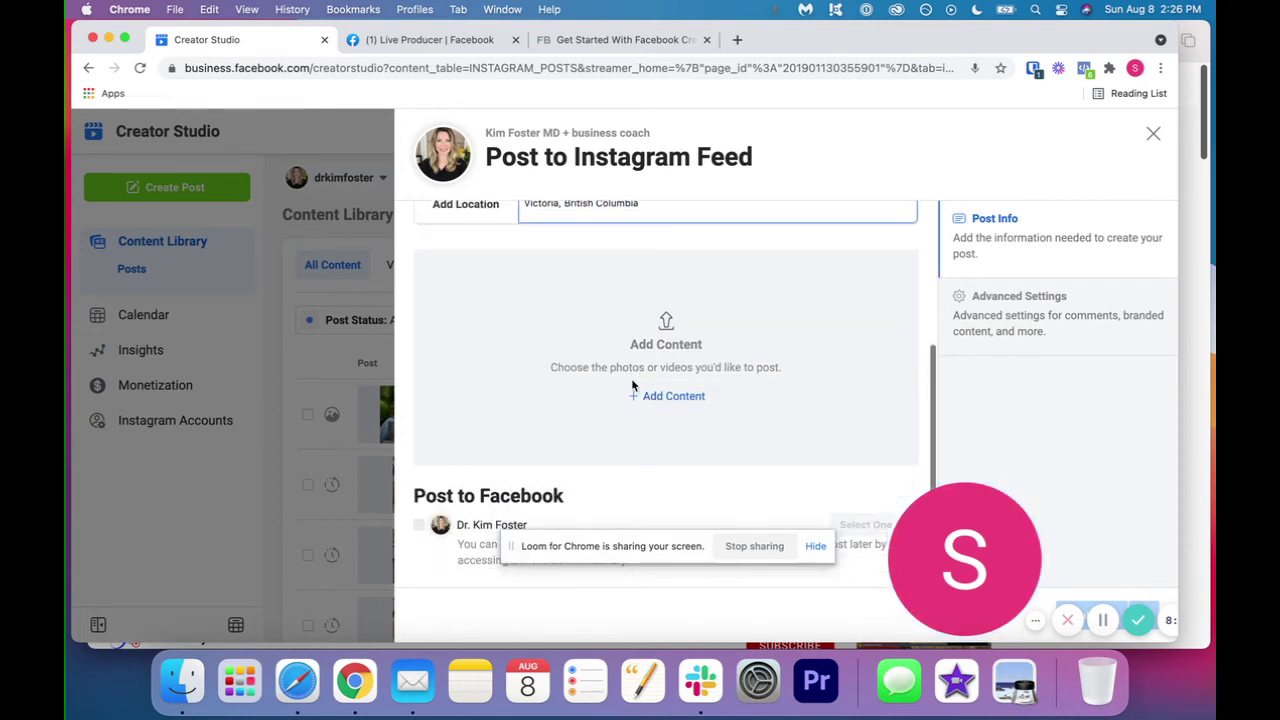
left_click(662, 398)
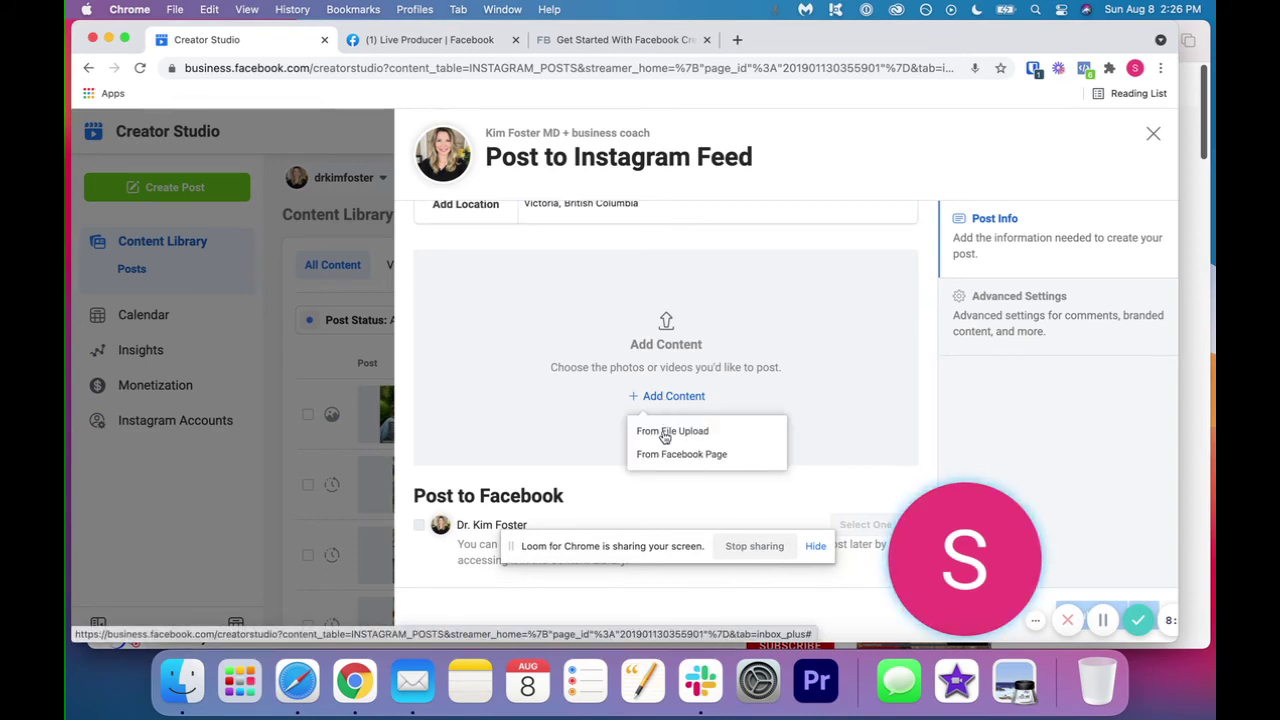
left_click(664, 434)
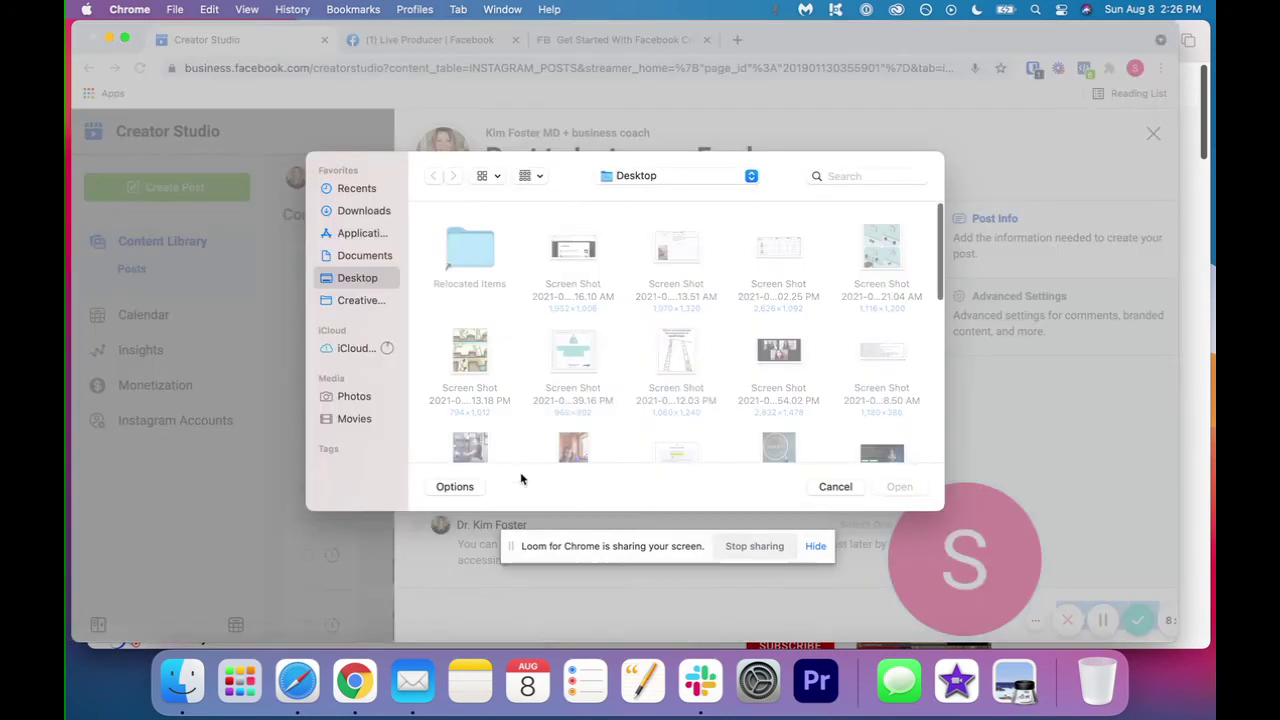
left_click(843, 487)
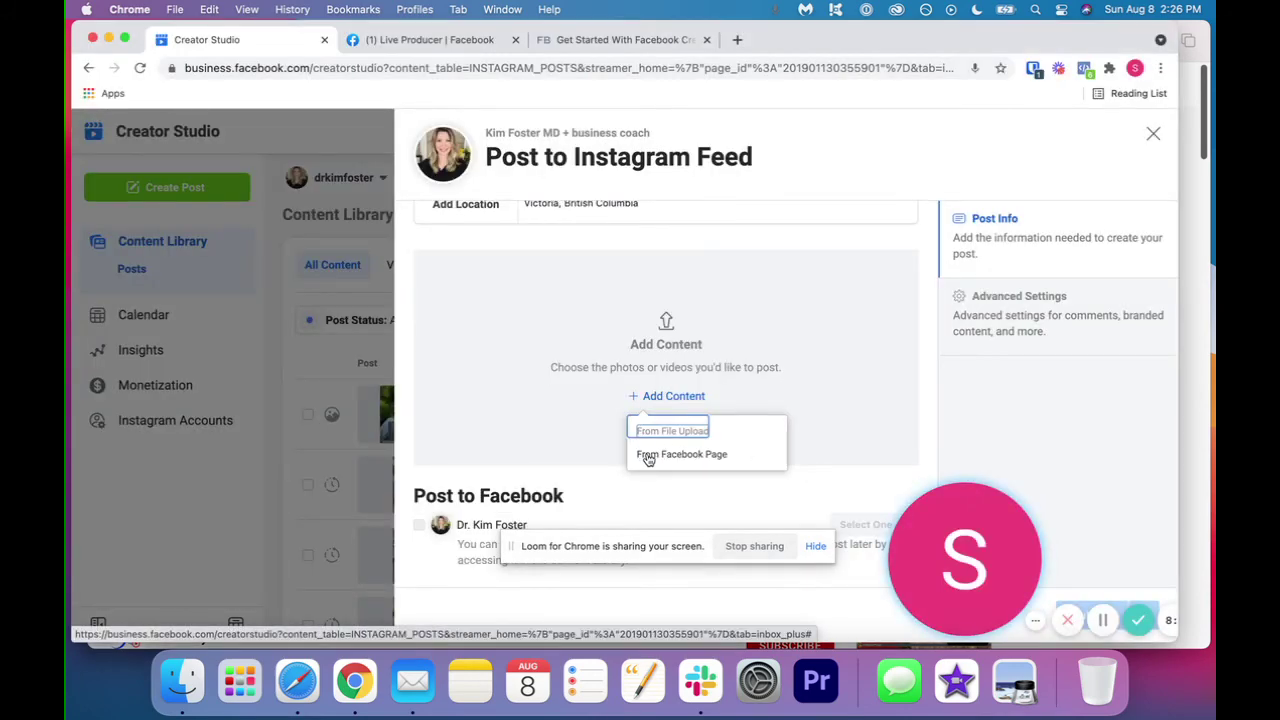
- Try to reuse the Facebook Page post starting "It wasn't easy for me to give" as the Instagram post's content
left_click(648, 456)
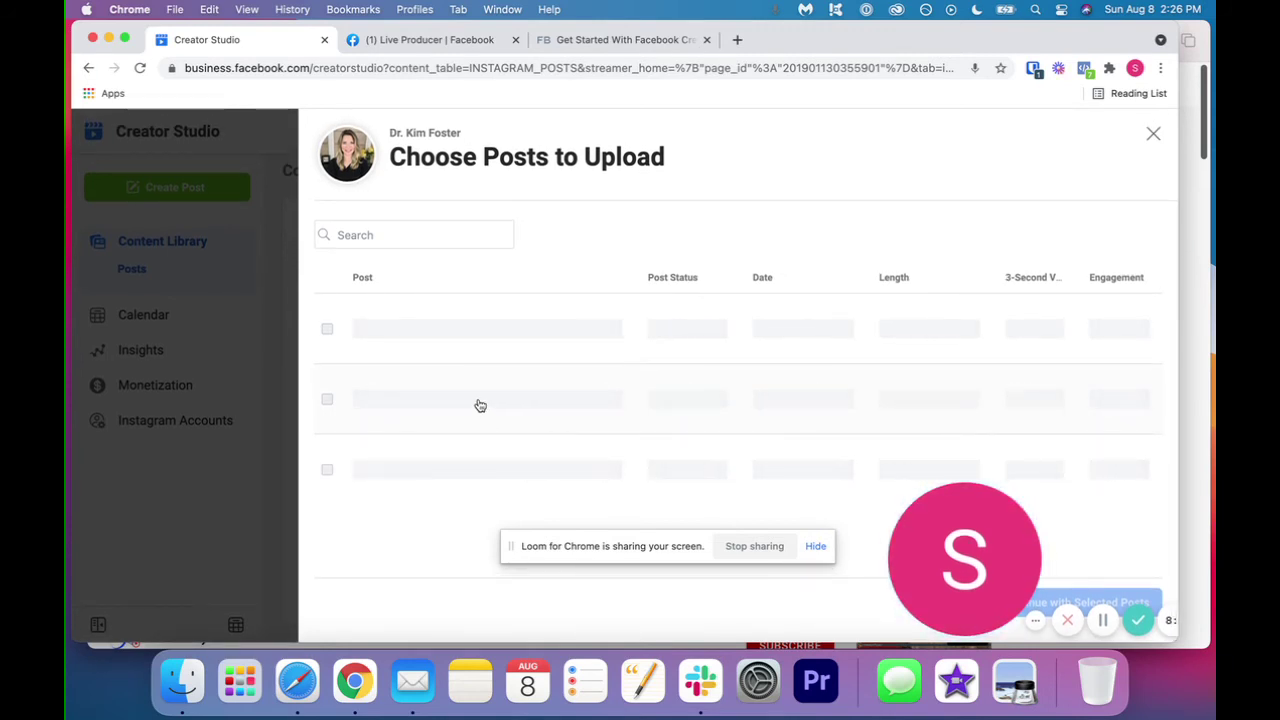
scroll(583, 378, "down", 3)
scroll(583, 374, "down", 1)
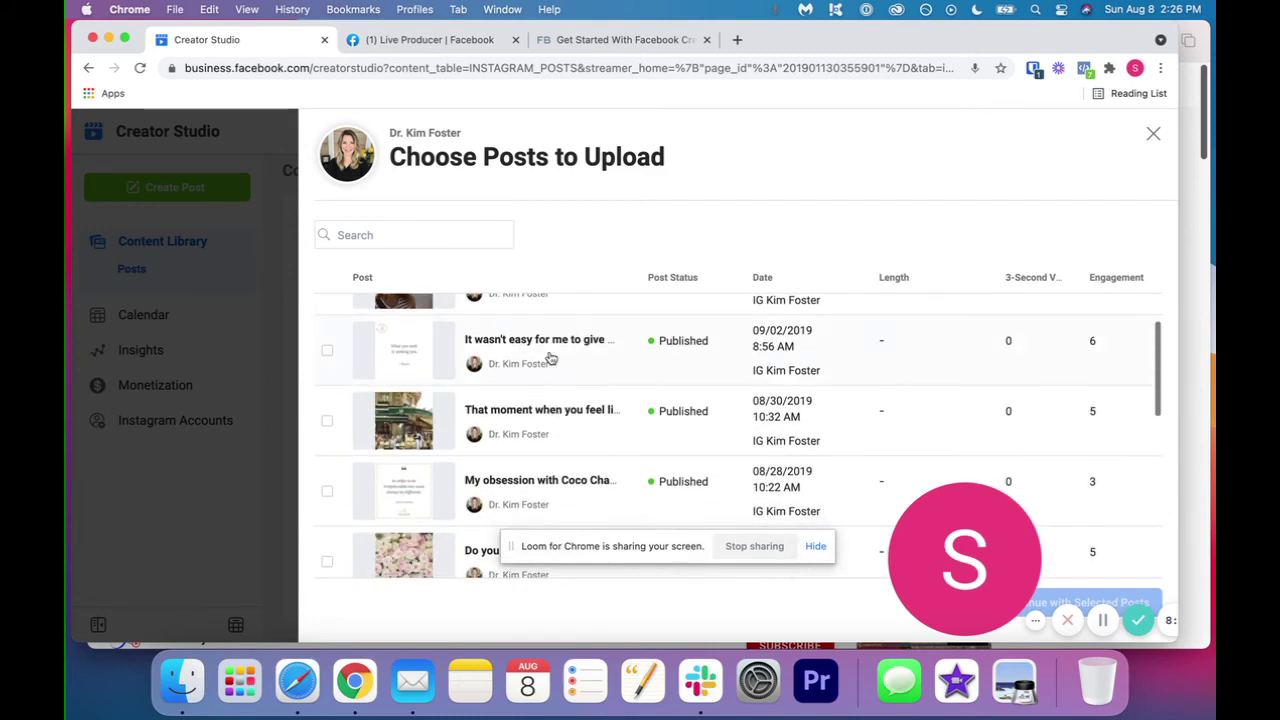
left_click(549, 358)
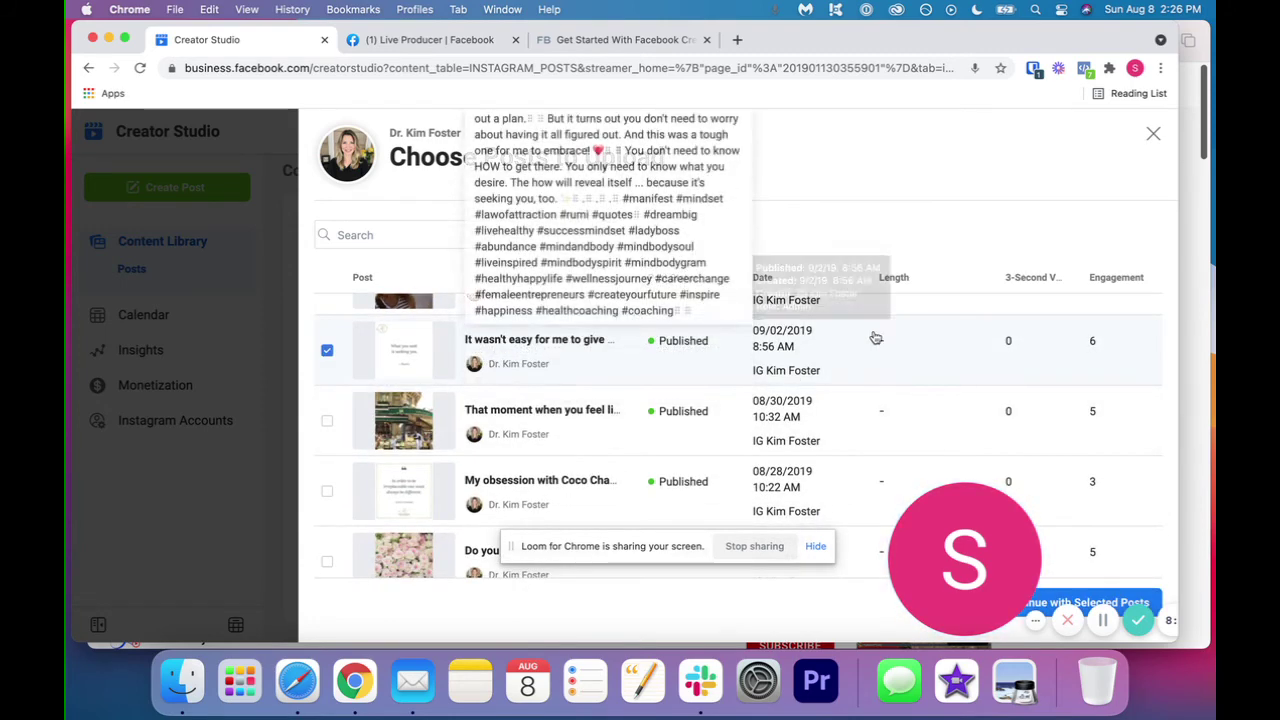
left_click(1152, 135)
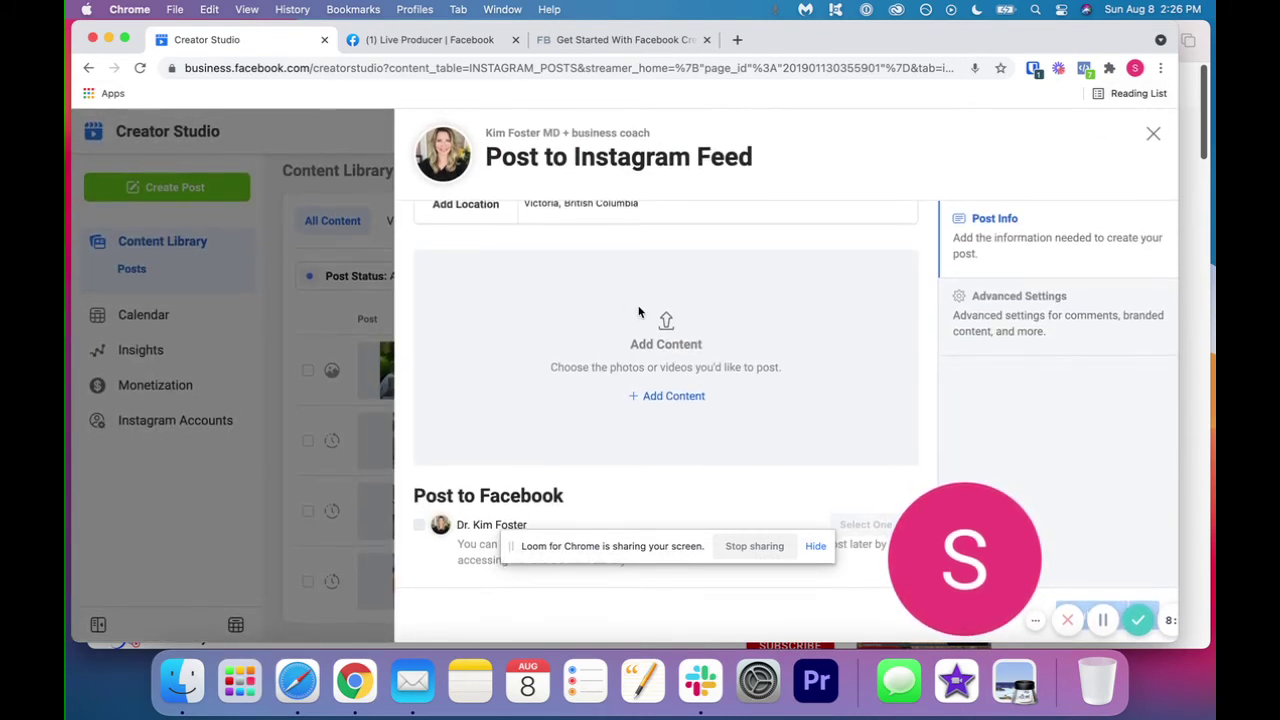
- Upload the image Victoria.png from the recent files as the post's content
left_click(655, 398)
left_click(657, 432)
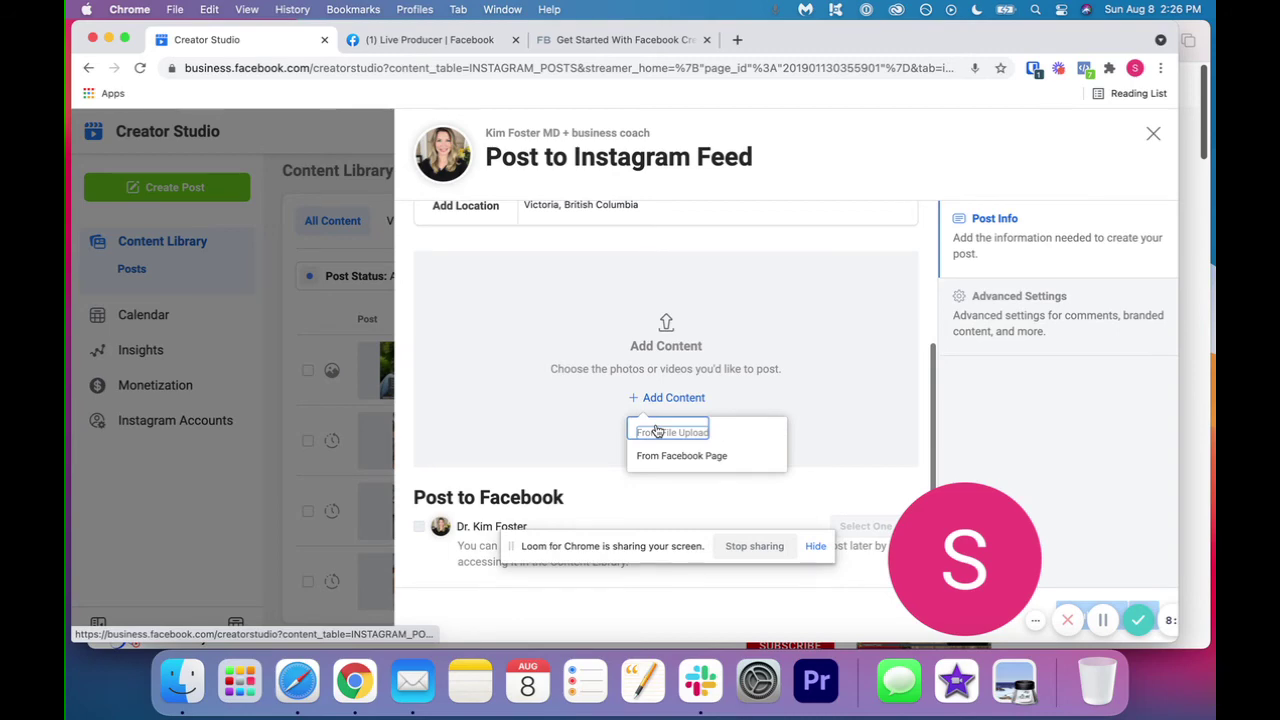
left_click(330, 188)
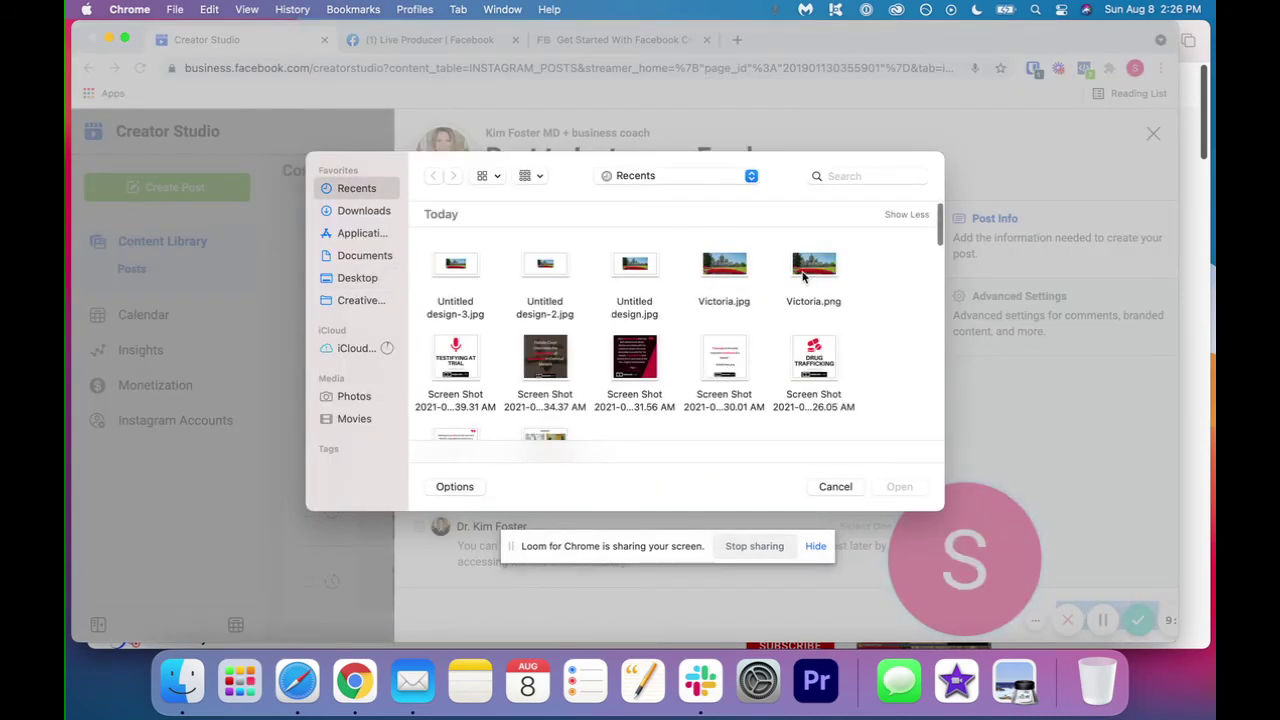
left_click(808, 266)
left_click(880, 485)
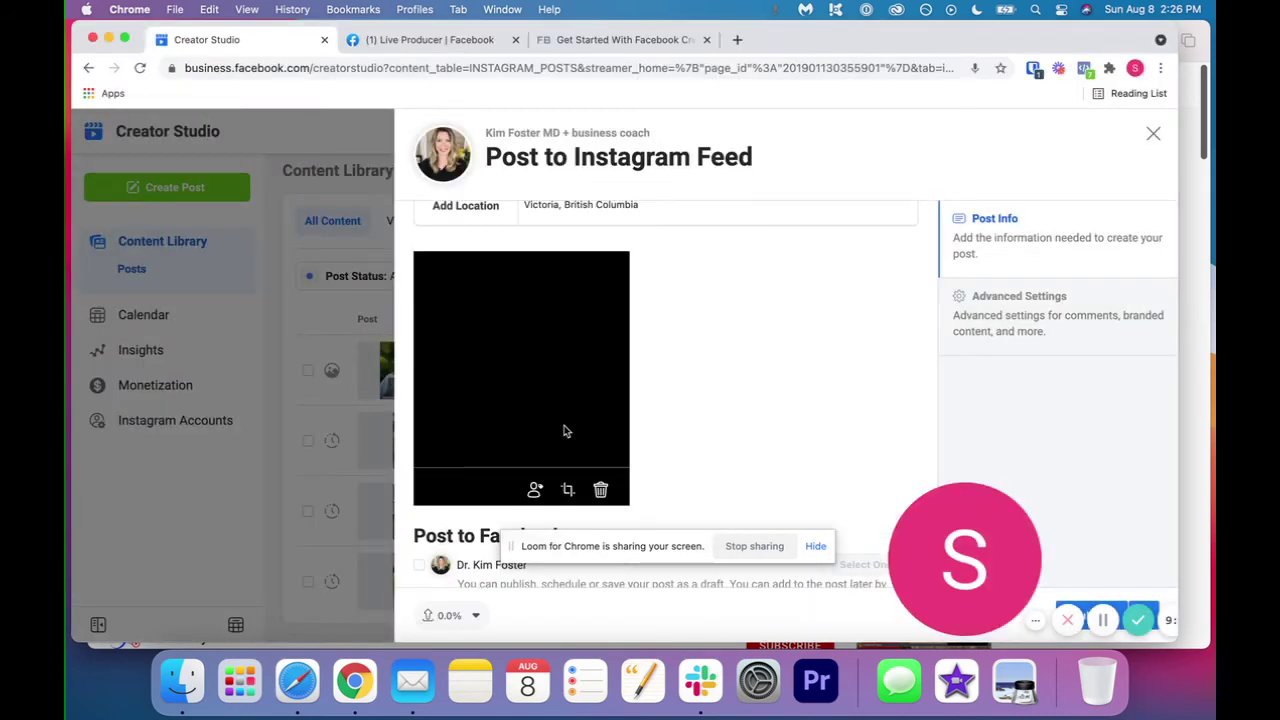
scroll(564, 431, "down", 1)
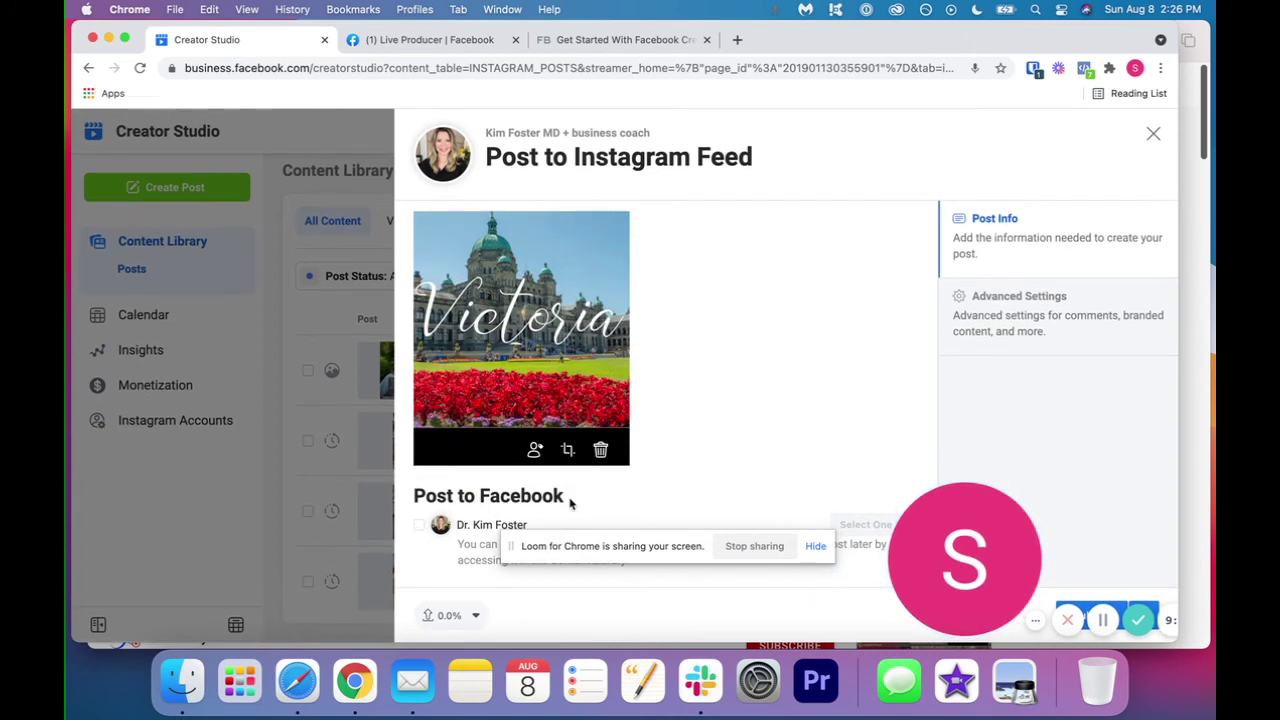
- Share the post to the linked Facebook Page too, trying Schedule and Save as Draft before settling on Publish Now
left_click_drag(570, 503, 410, 500)
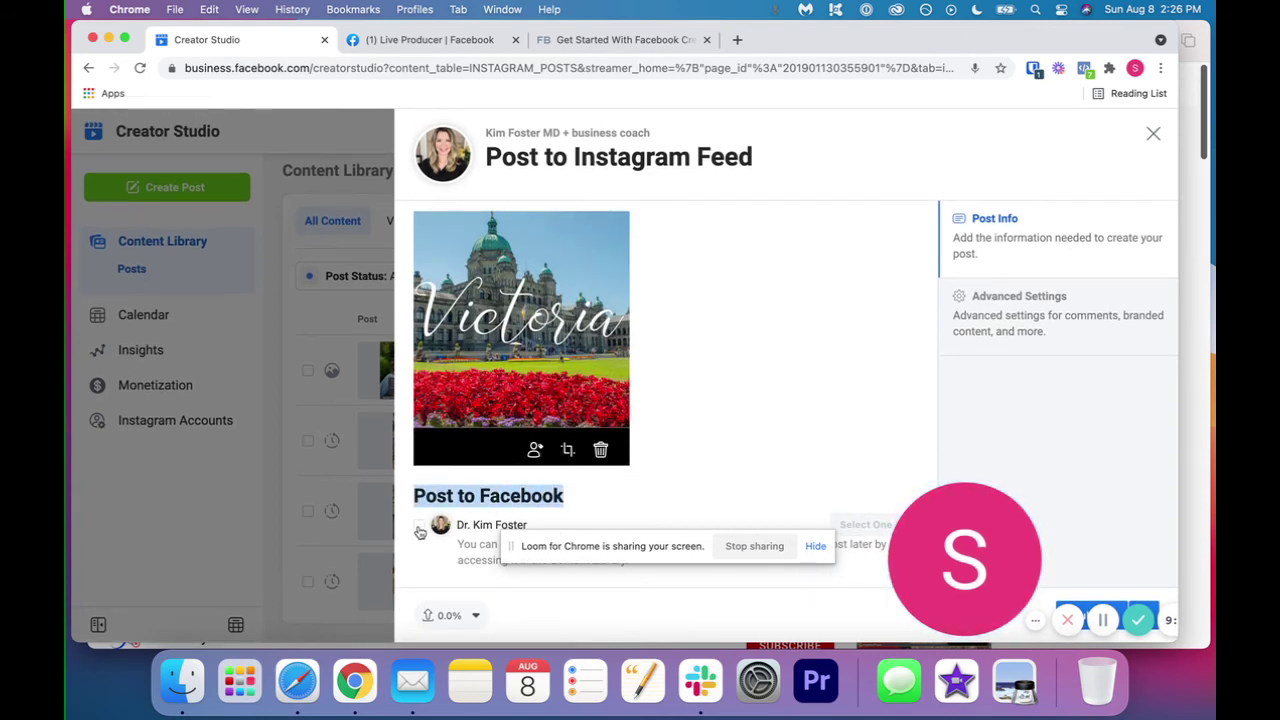
left_click(420, 530)
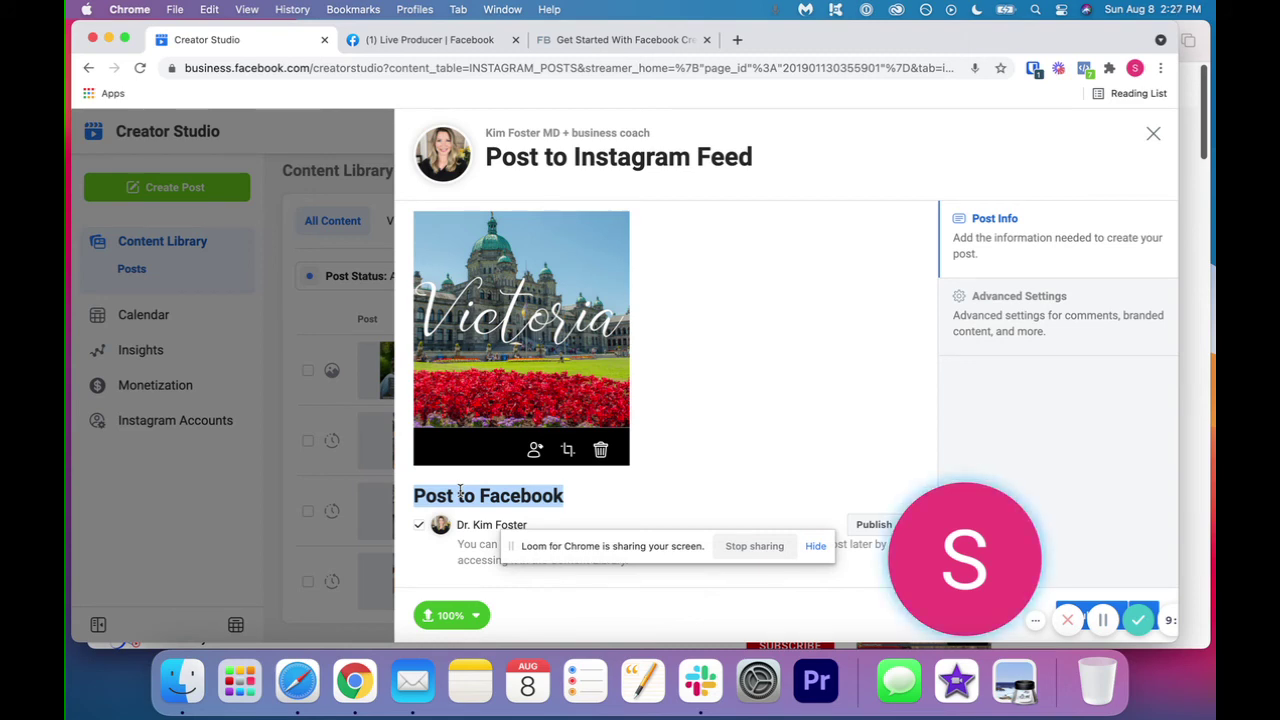
left_click(870, 524)
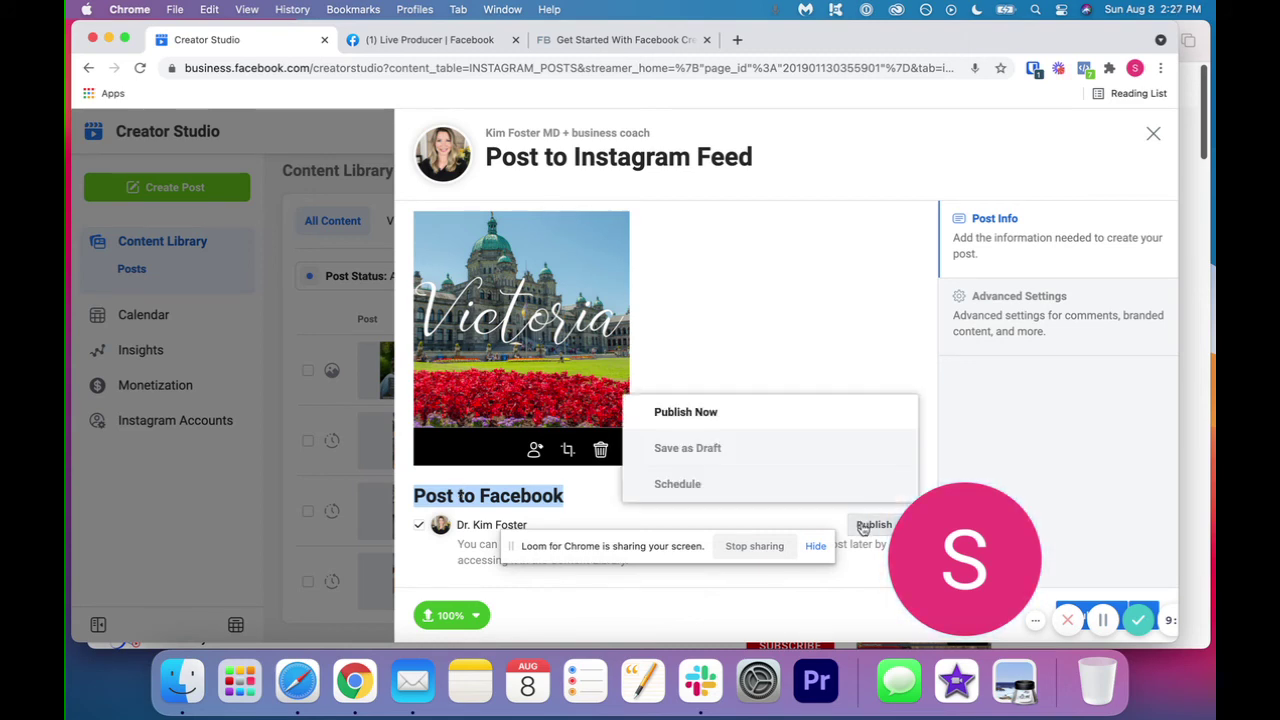
left_click(660, 492)
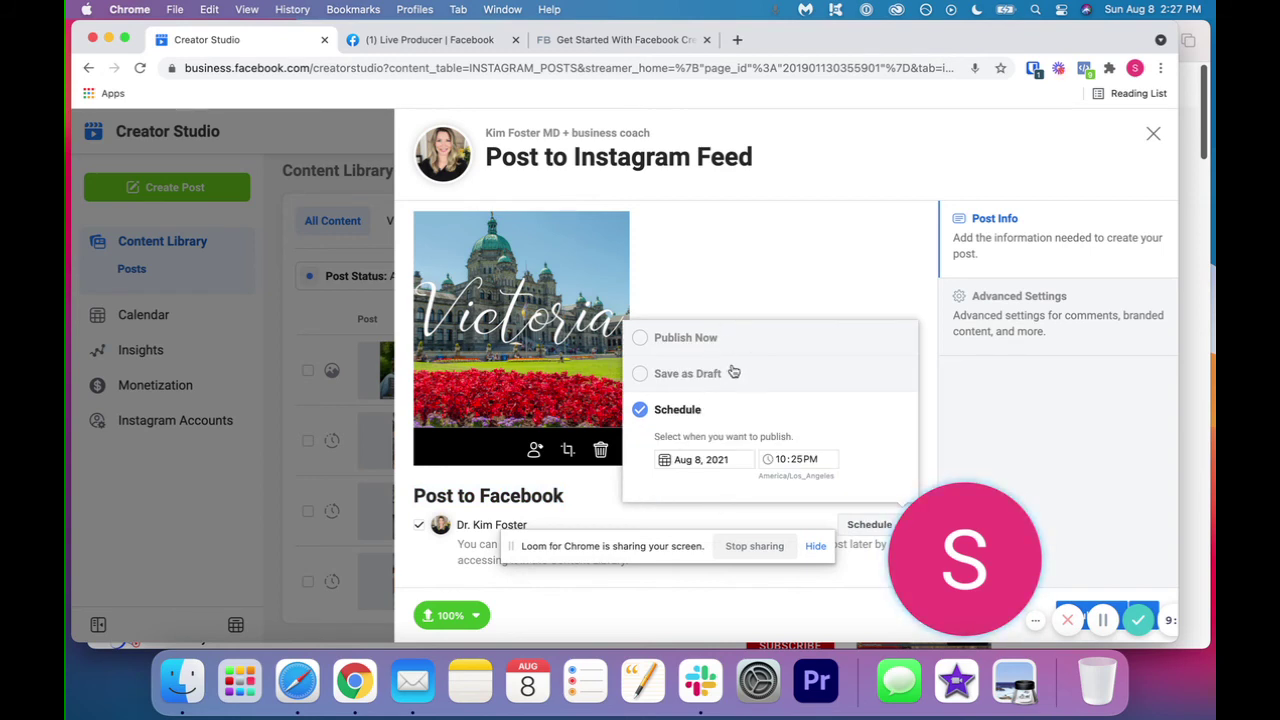
left_click(640, 373)
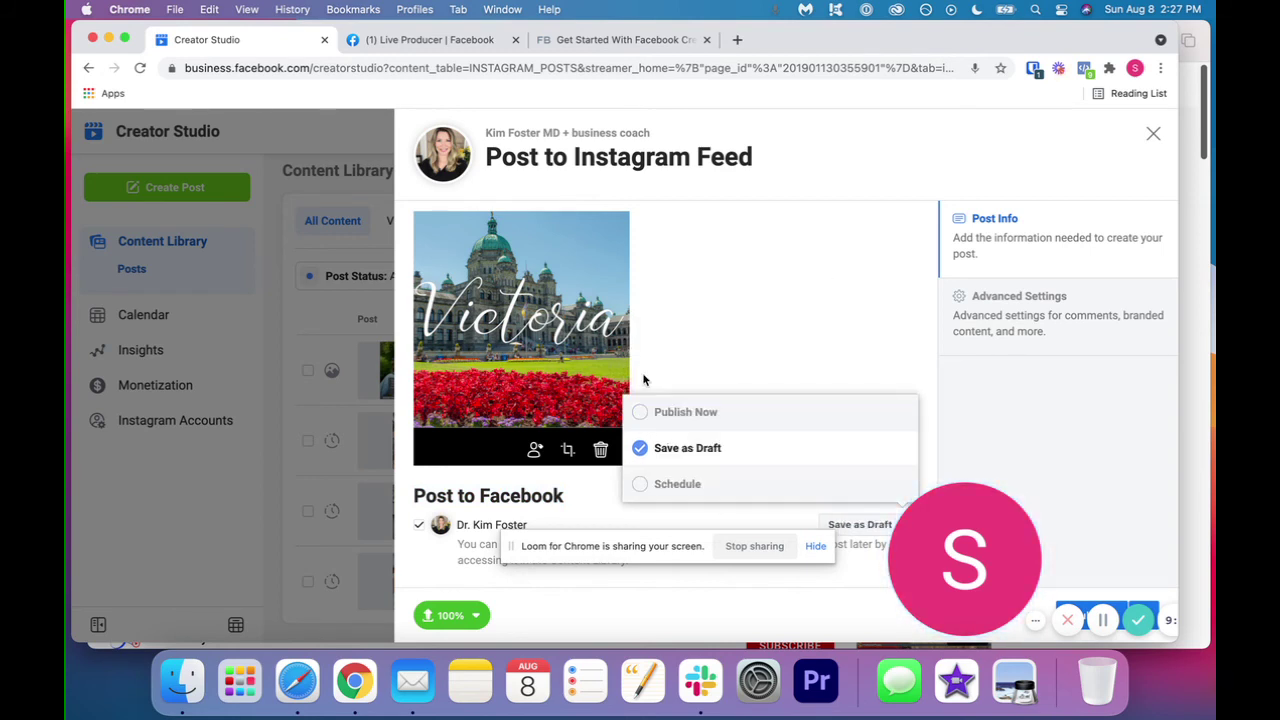
left_click(641, 413)
left_click(702, 334)
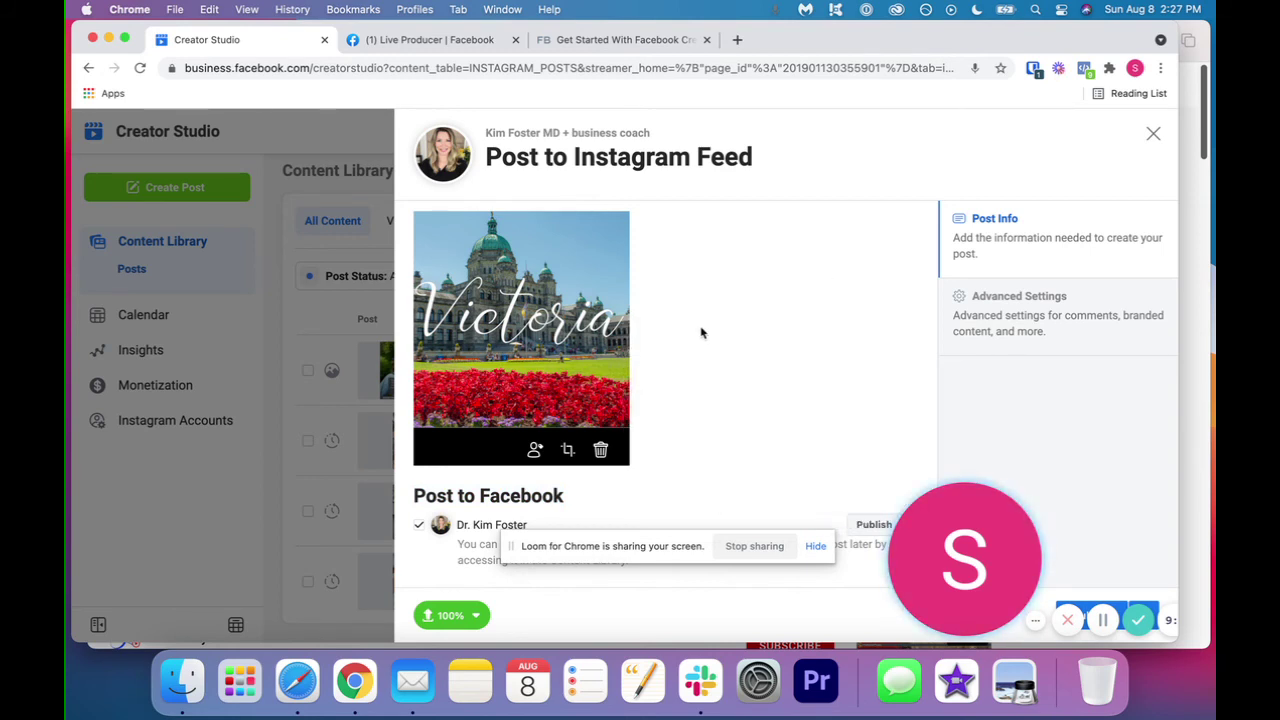
- Try the Schedule option for the Instagram post, and set it to Save as Draft instead
left_click_drag(963, 616, 305, 613)
left_click_drag(325, 559, 186, 559)
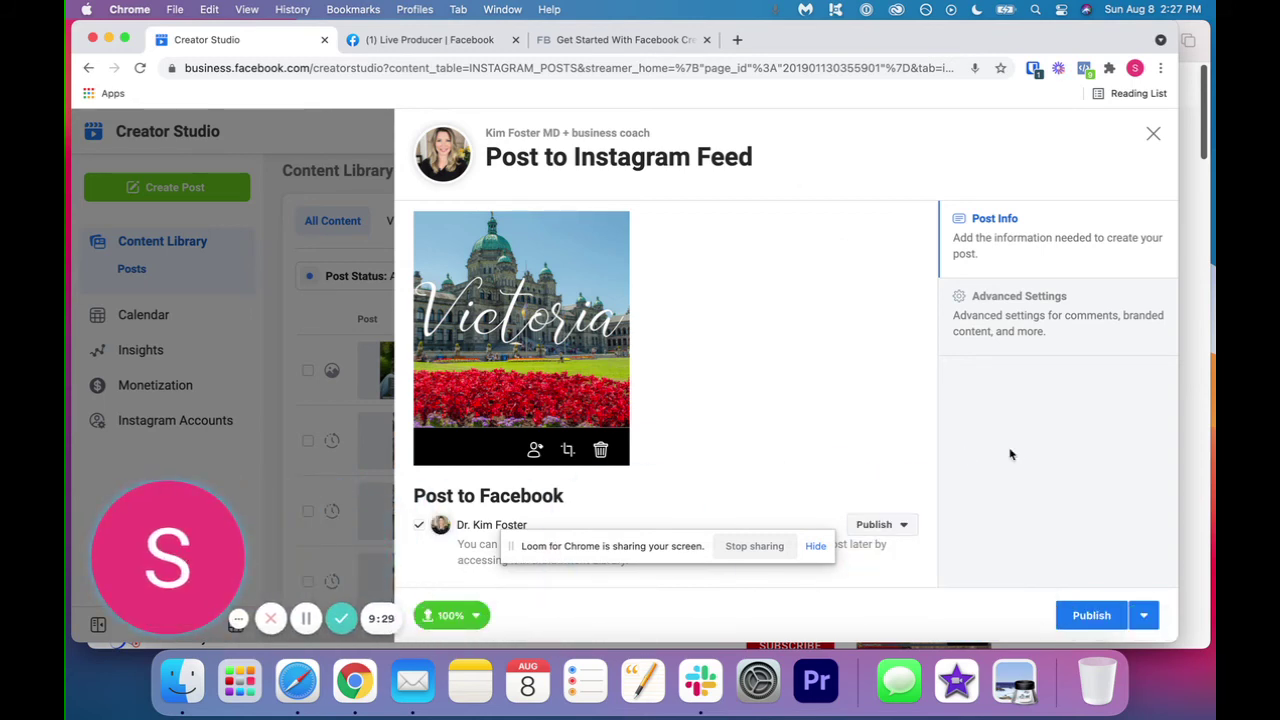
left_click(1142, 615)
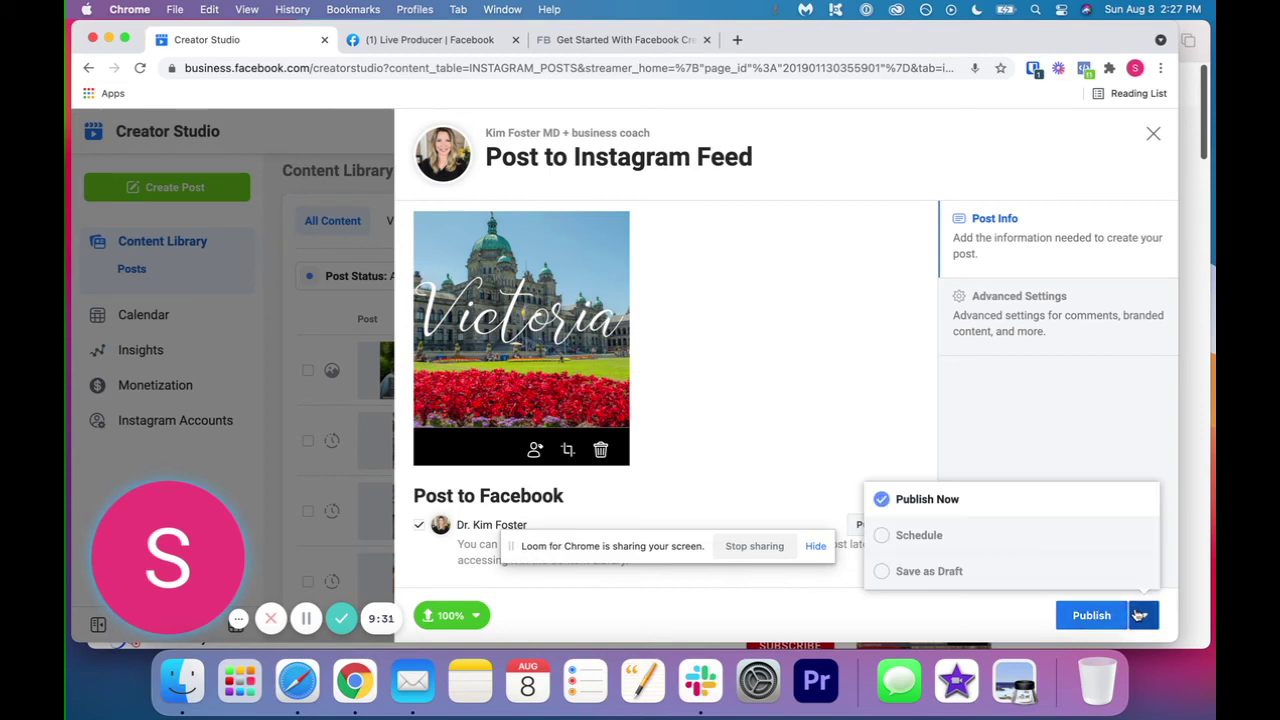
left_click(885, 537)
left_click(910, 514)
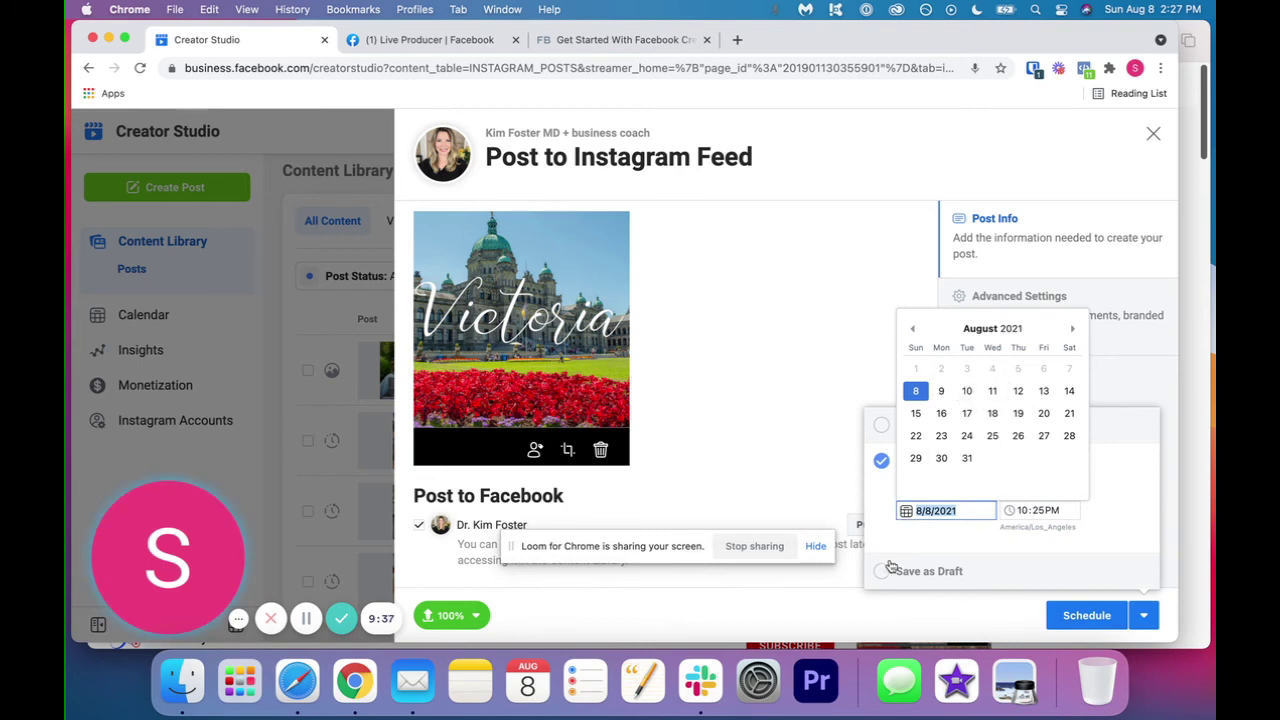
left_click(884, 571)
left_click(1021, 455)
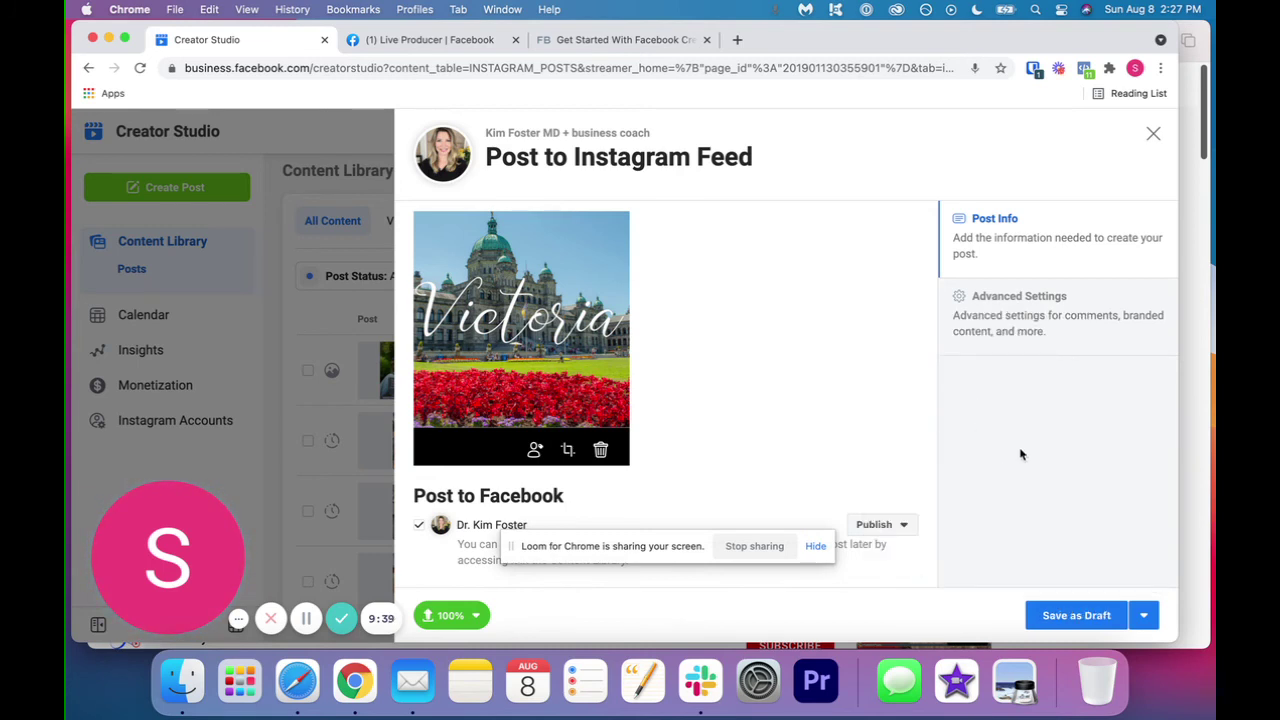
- Examine the post's advanced settings for turning off commenting and writing the image's alt text
left_click(1014, 312)
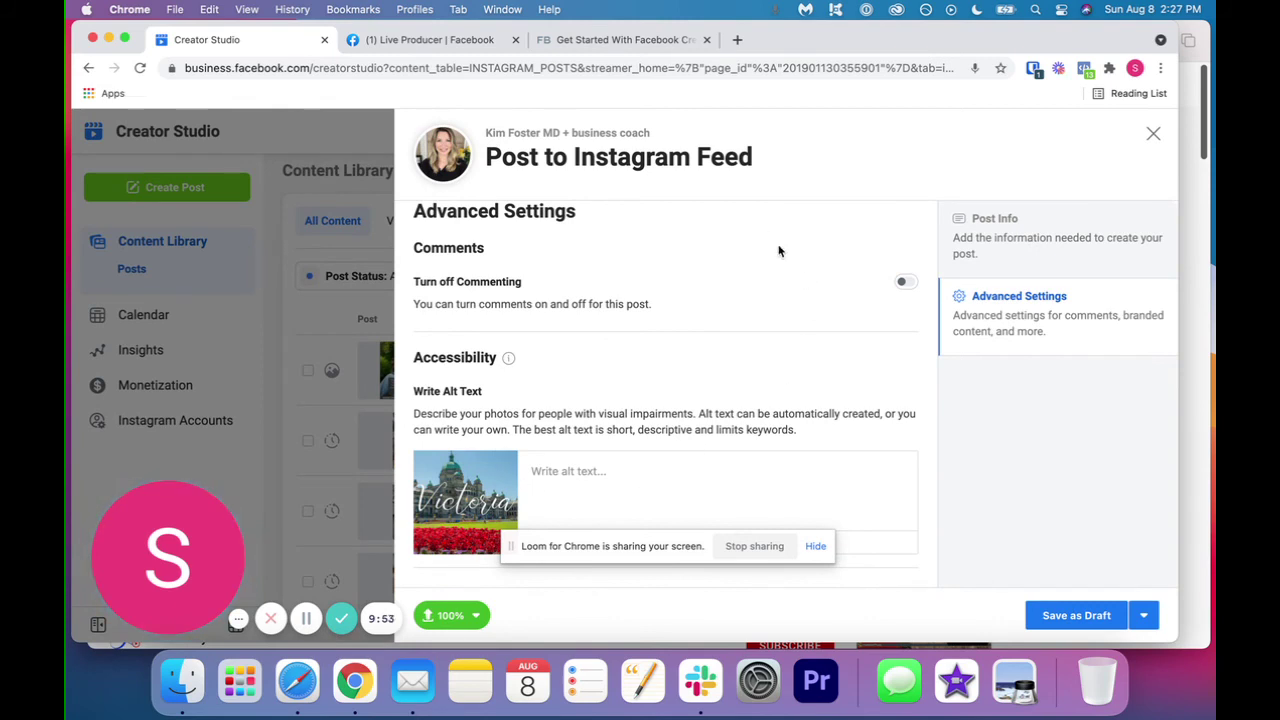
left_click(903, 287)
left_click(549, 467)
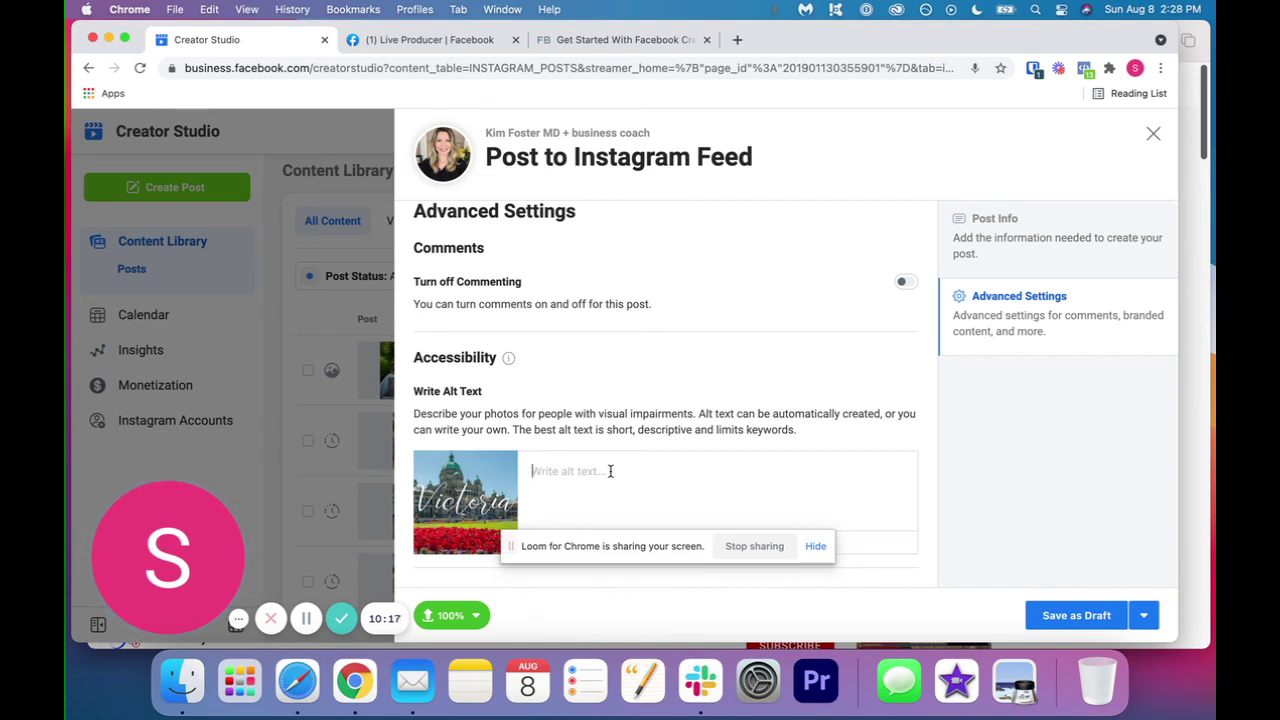
- Leave the Instagram Feed post and discard it without saving
left_click(290, 378)
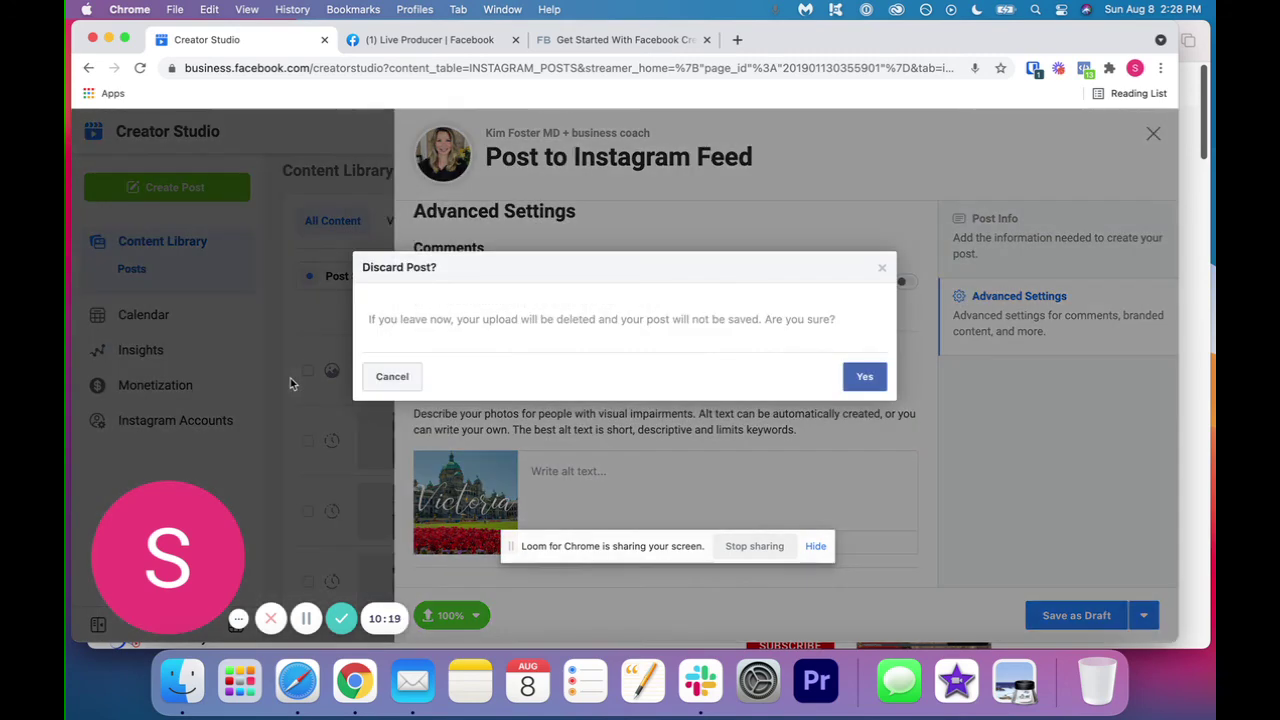
left_click(860, 378)
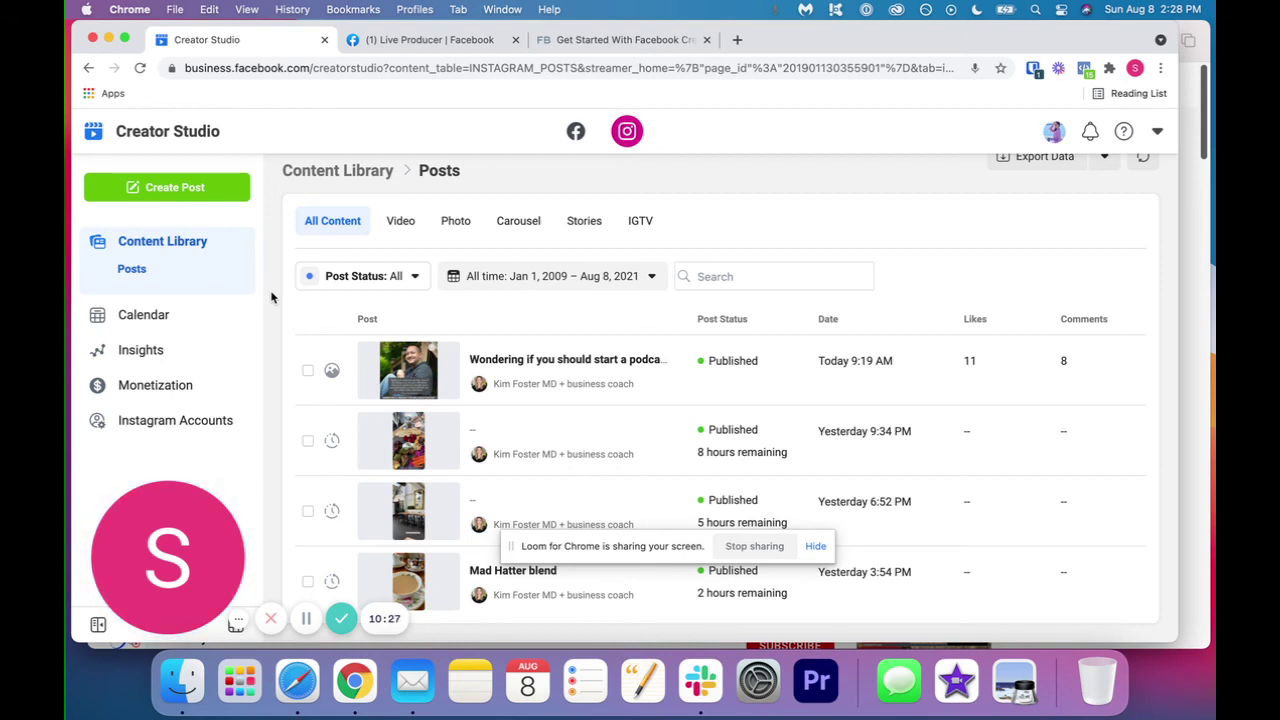
- Examine the Instagram posts laid out in the August 2021 month calendar
left_click(170, 316)
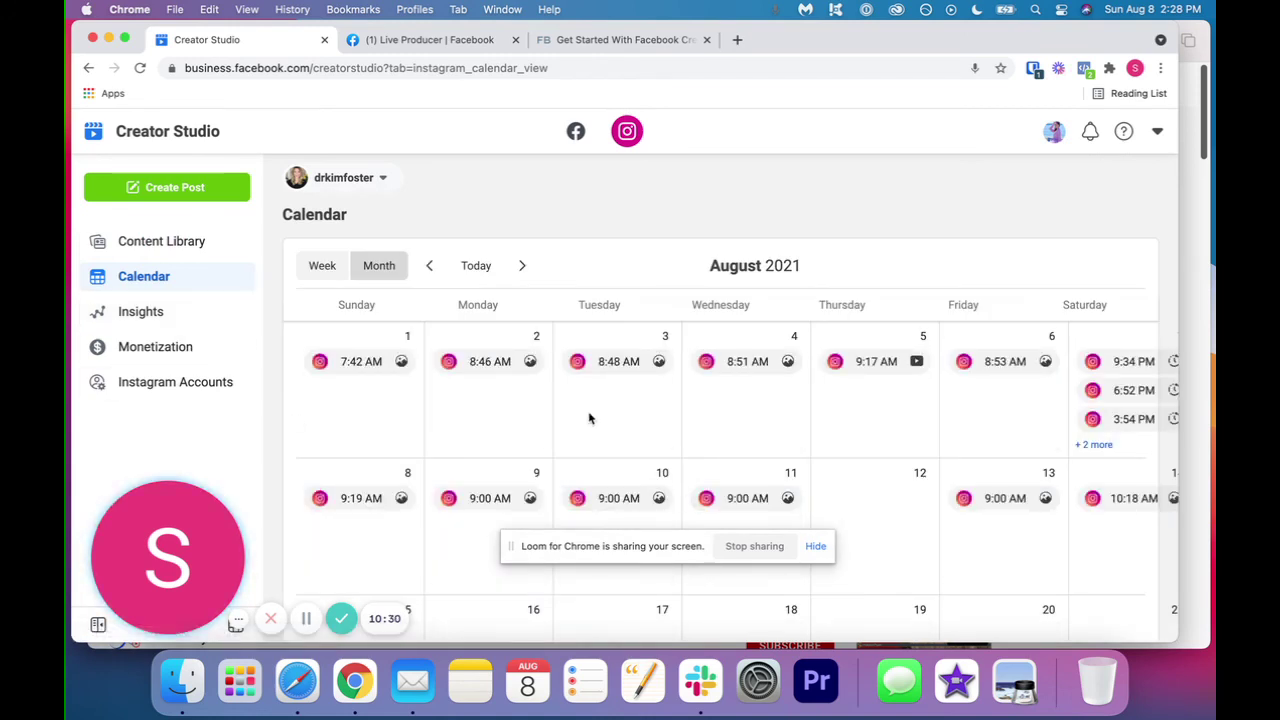
scroll(714, 420, "down", 5)
scroll(714, 420, "up", 4)
scroll(855, 371, "down", 1)
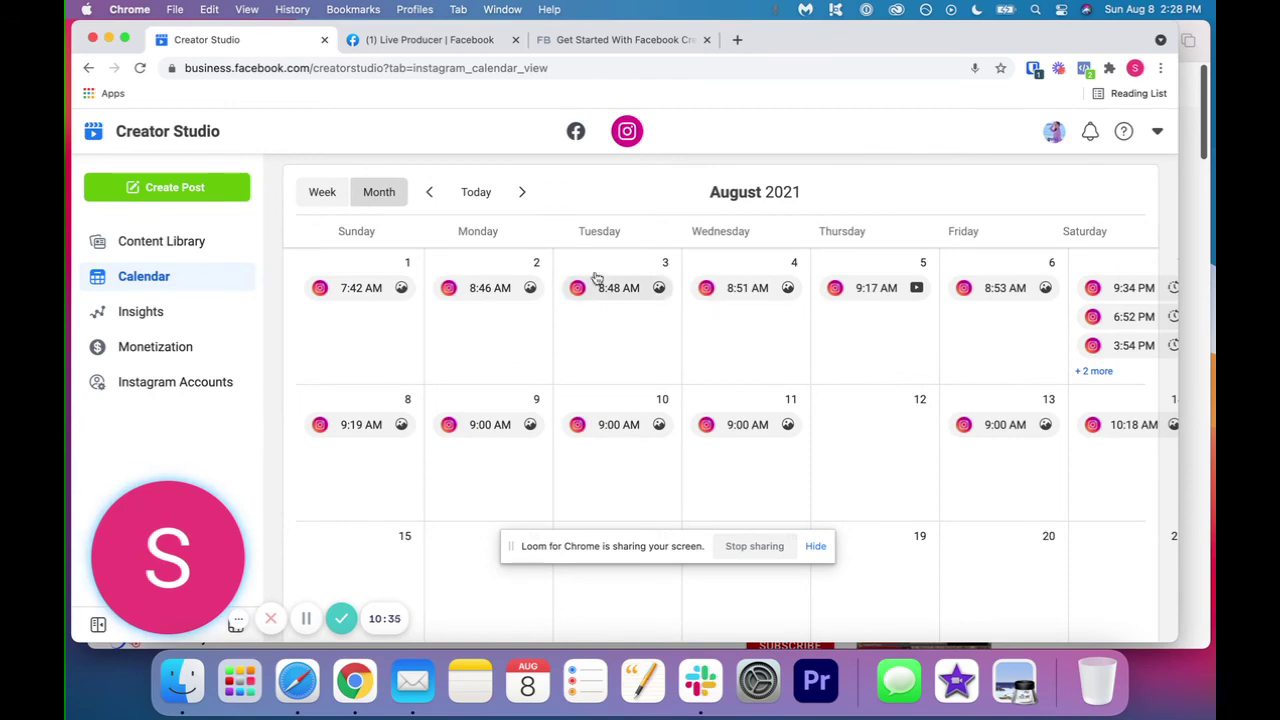
- Examine the Instagram account's activity insights for the past 7 days and the Brand Collabs Manager under Monetization
left_click(163, 315)
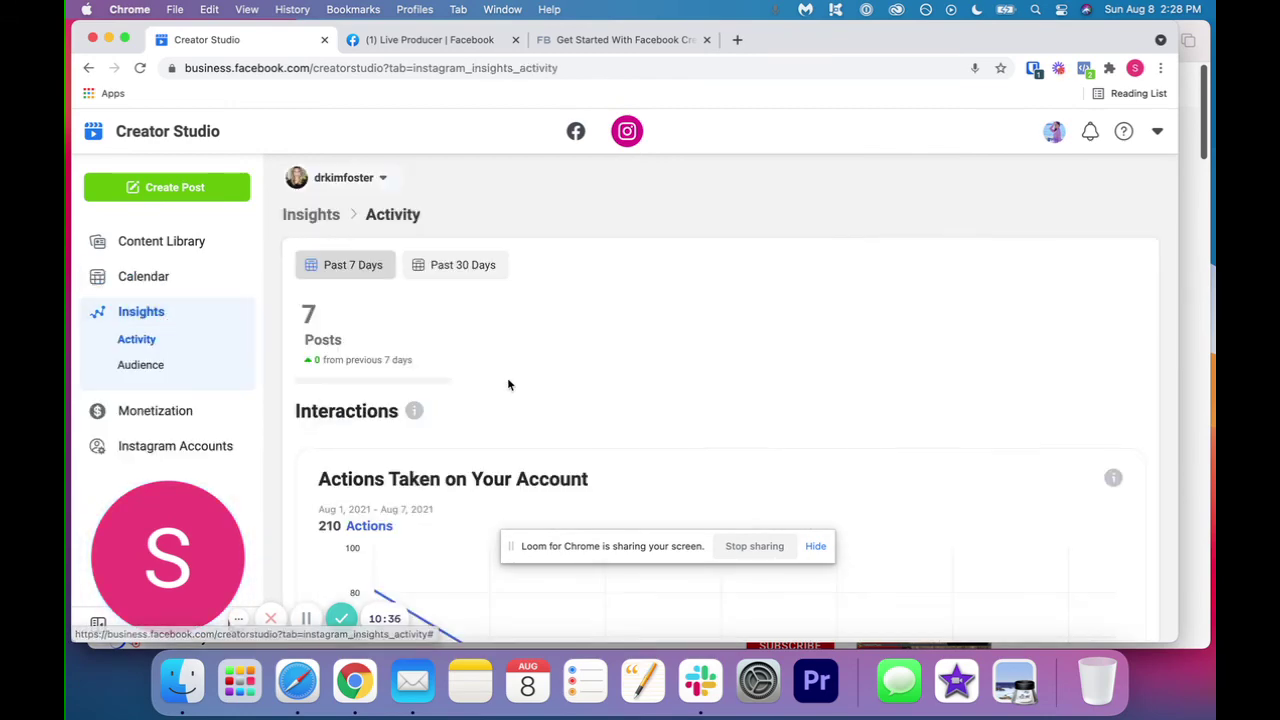
scroll(508, 384, "down", 6)
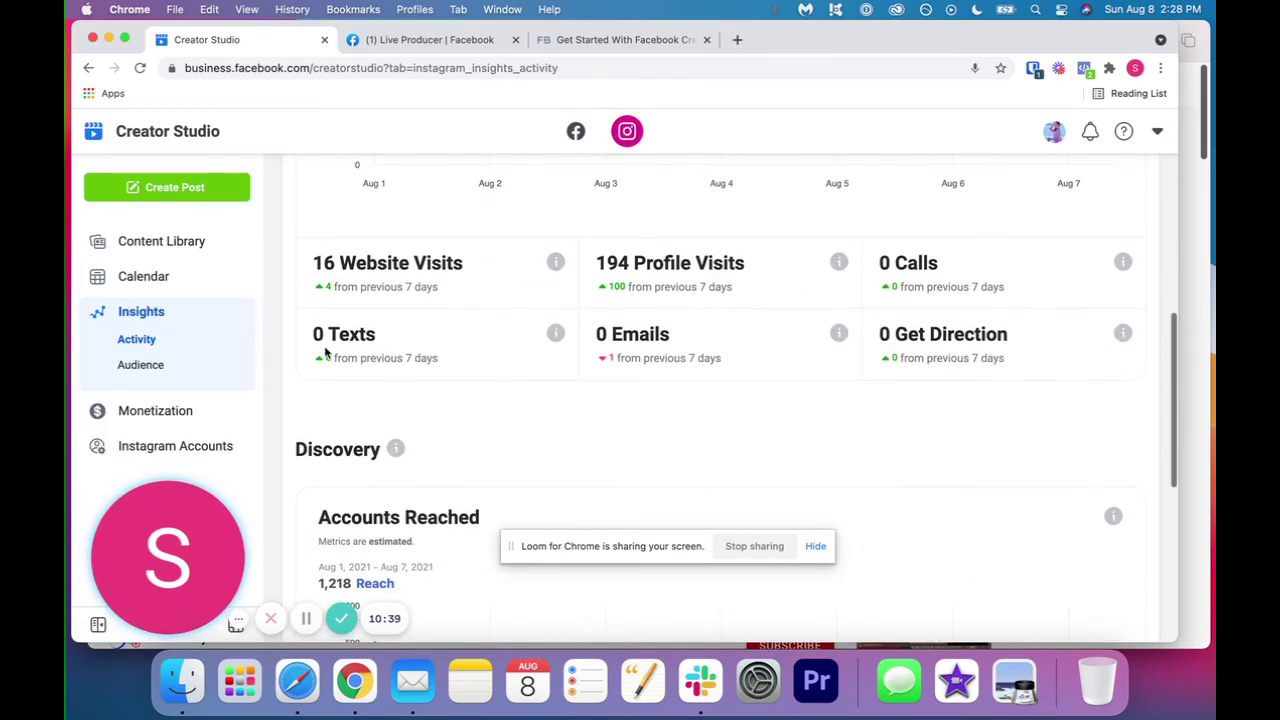
left_click(143, 410)
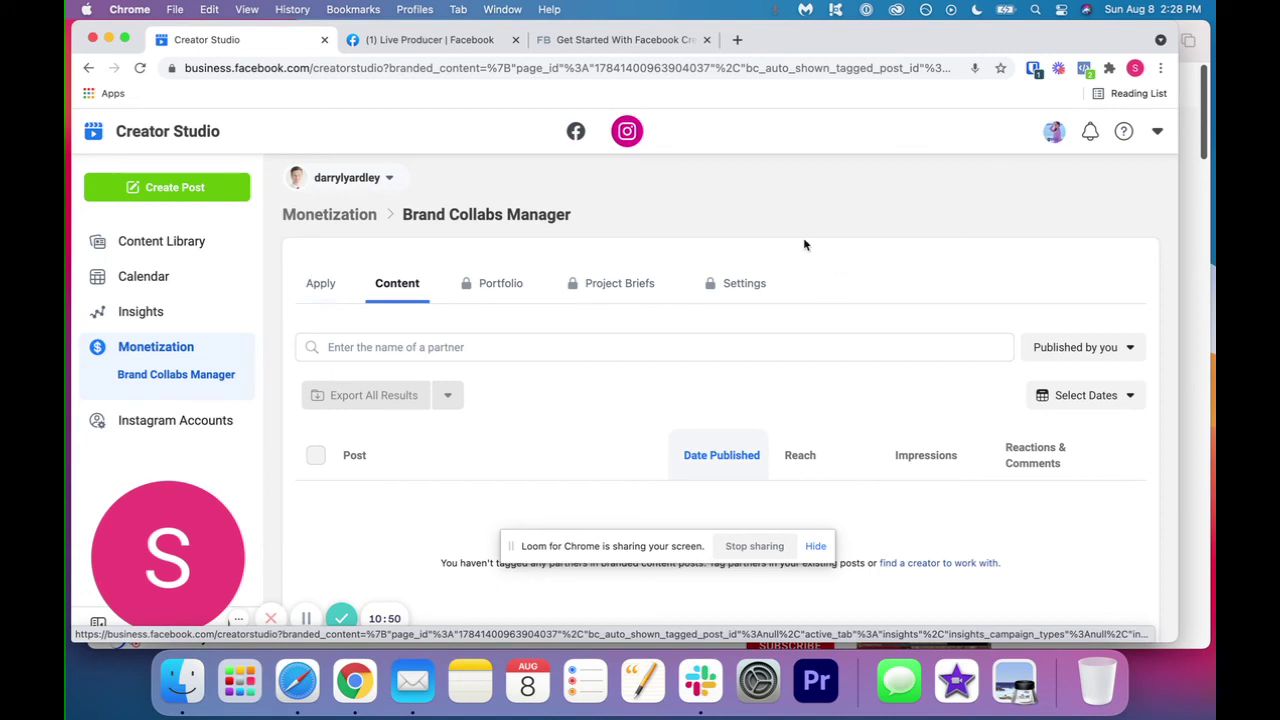
- View the connected Instagram accounts and return to the posts in the Content Library
left_click(150, 421)
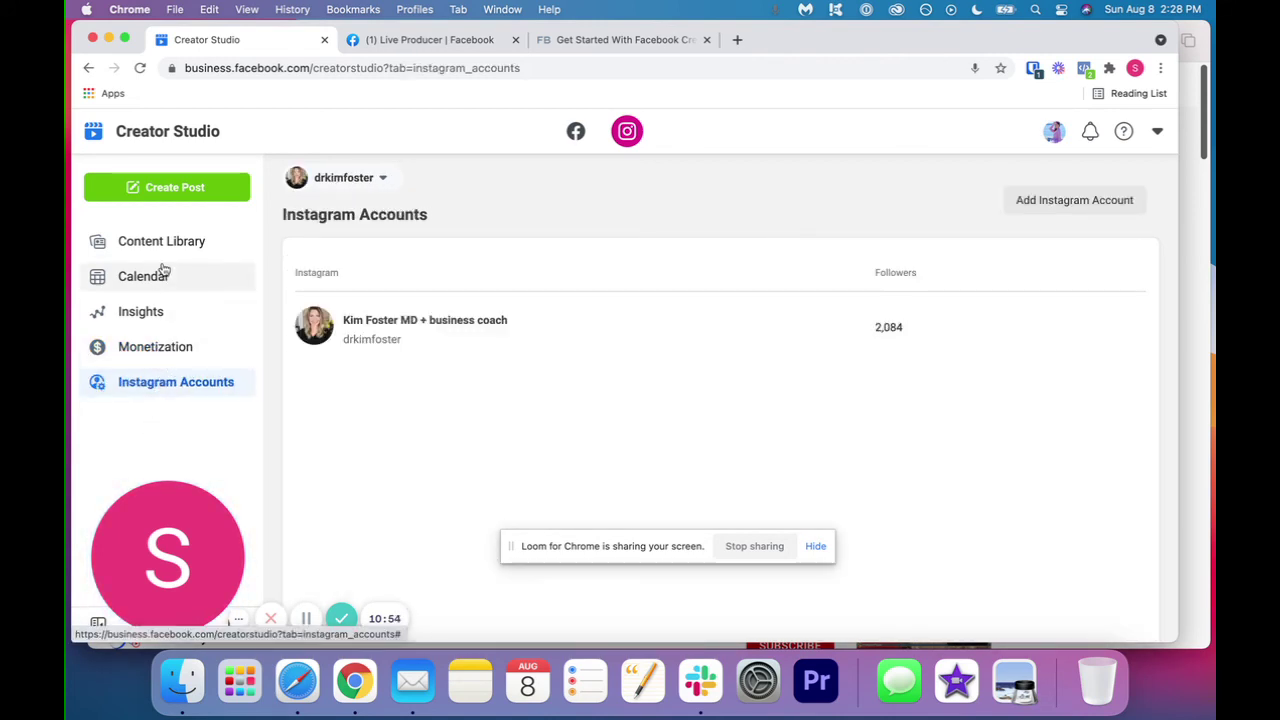
left_click(168, 243)
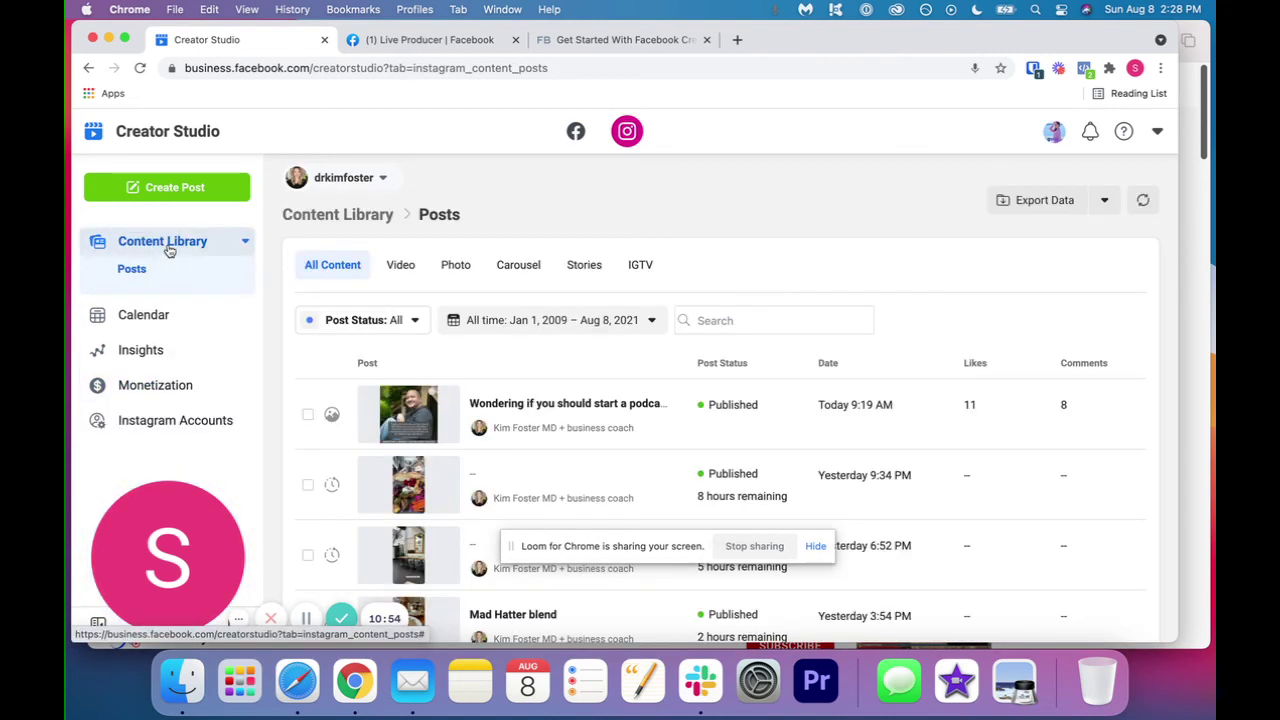